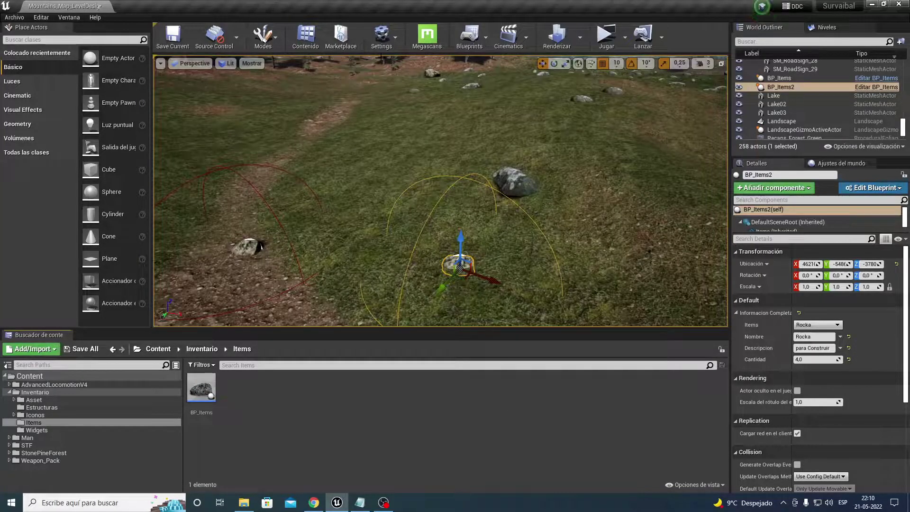
Look around the level near the item rocks, leaving the item row set to Rocka
right_click_drag(441, 190, 379, 189)
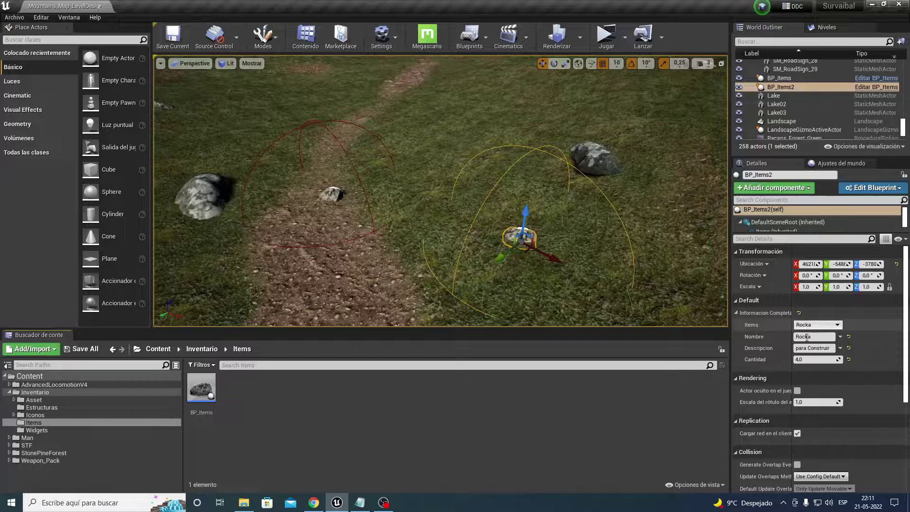
left_click(818, 324)
left_click(823, 337)
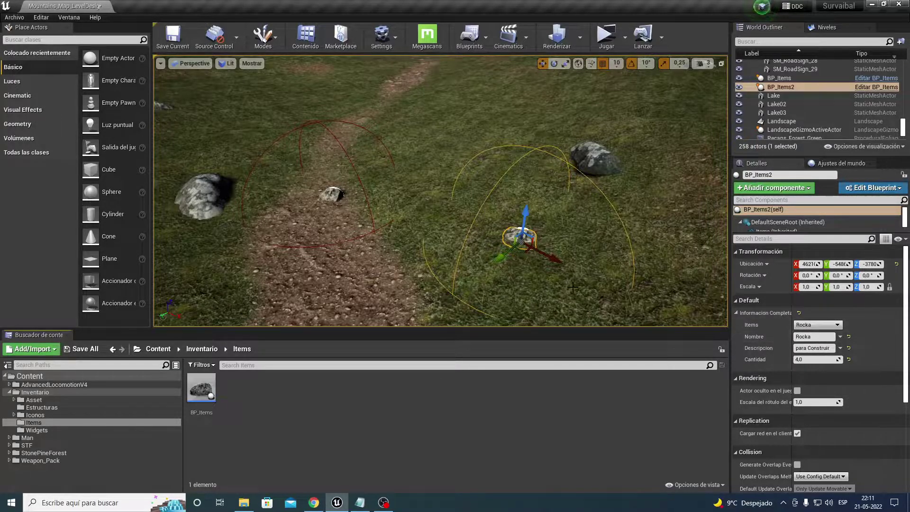
right_click_drag(361, 212, 360, 143)
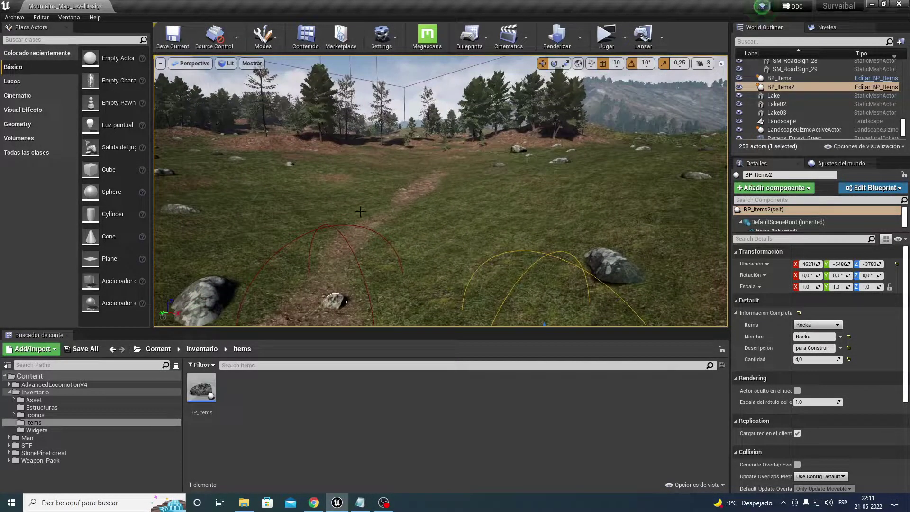
mouse_move(376, 208)
right_mouse_down()
mouse_move(377, 247)
mouse_move(331, 266)
right_mouse_up()
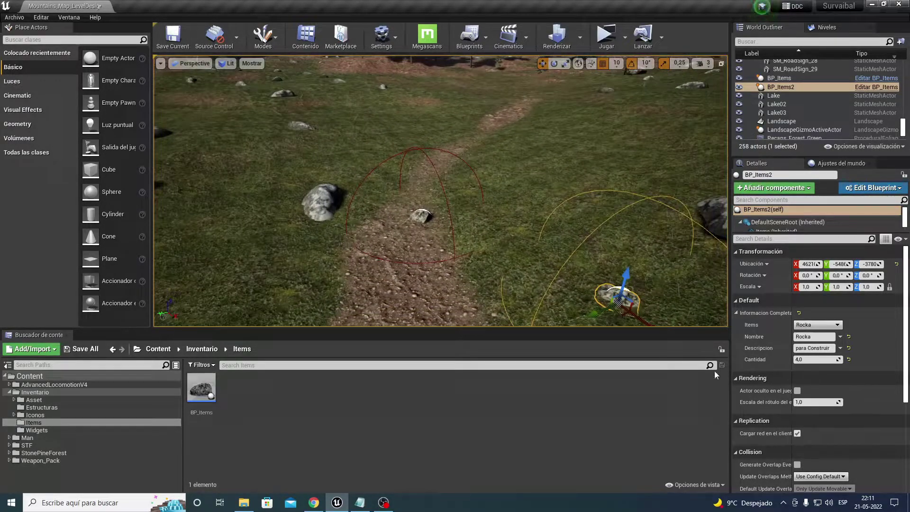
Open BP_Items from the Inventario > Items content folder
left_click(196, 350)
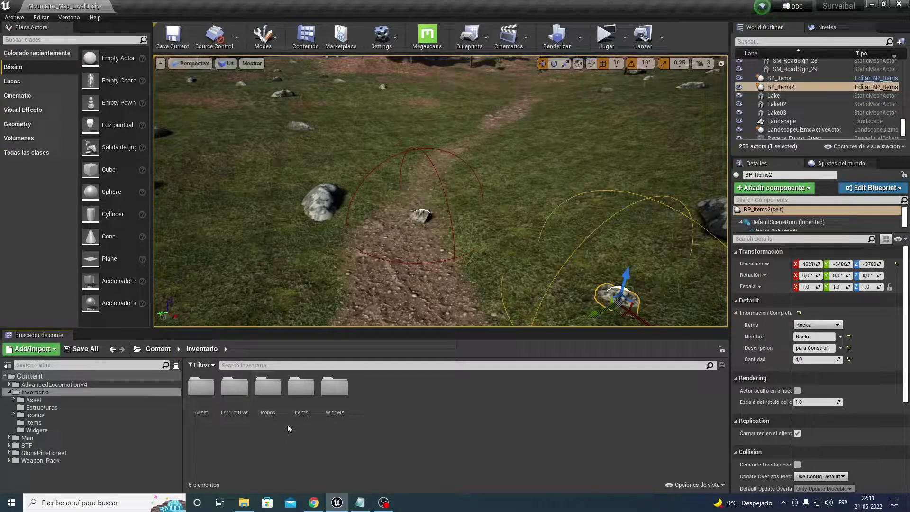
double_click(302, 386)
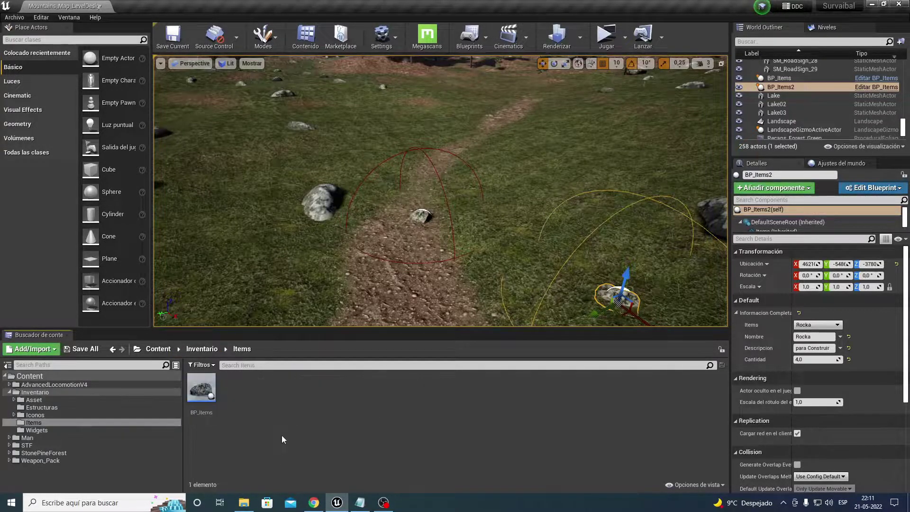
double_click(218, 387)
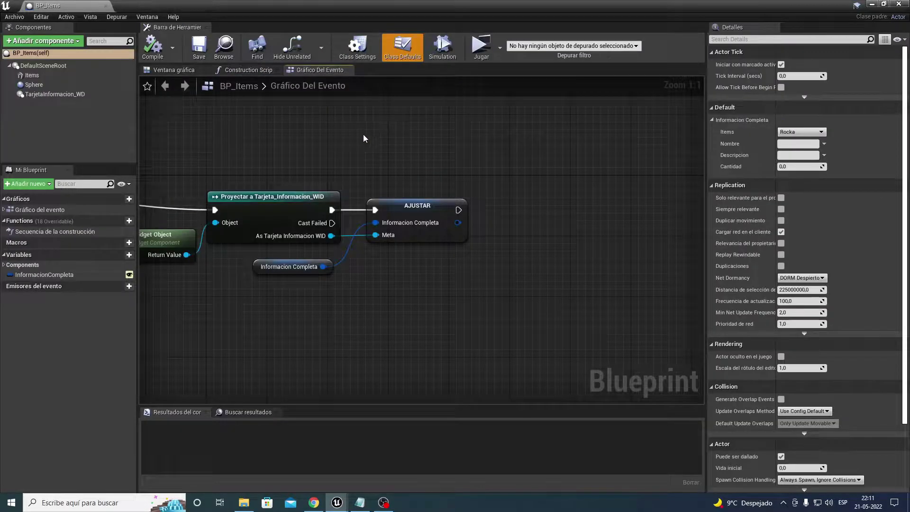
Add a new function to BP_Items named ObtenerInformacionCompleta
right_click_drag(363, 138, 538, 118)
scroll(464, 147, "down", 1)
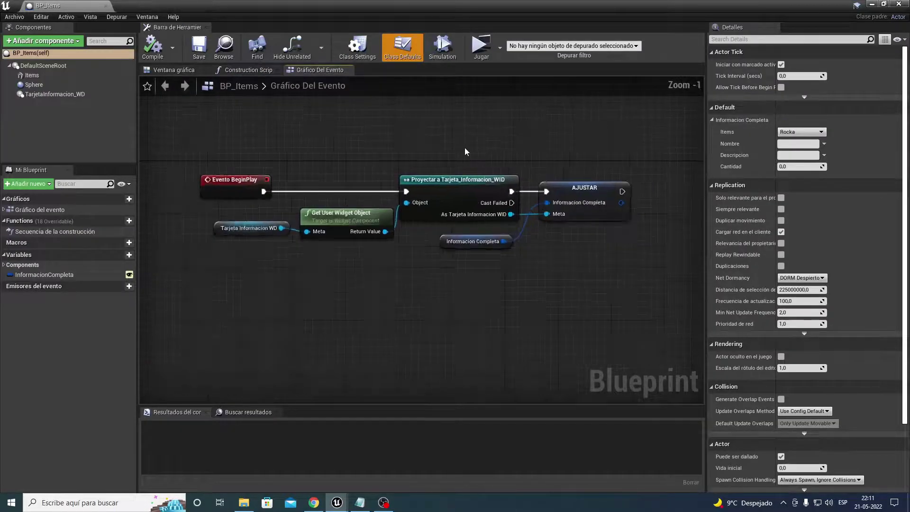
scroll(405, 201, "down", 3)
scroll(357, 212, "up", 3)
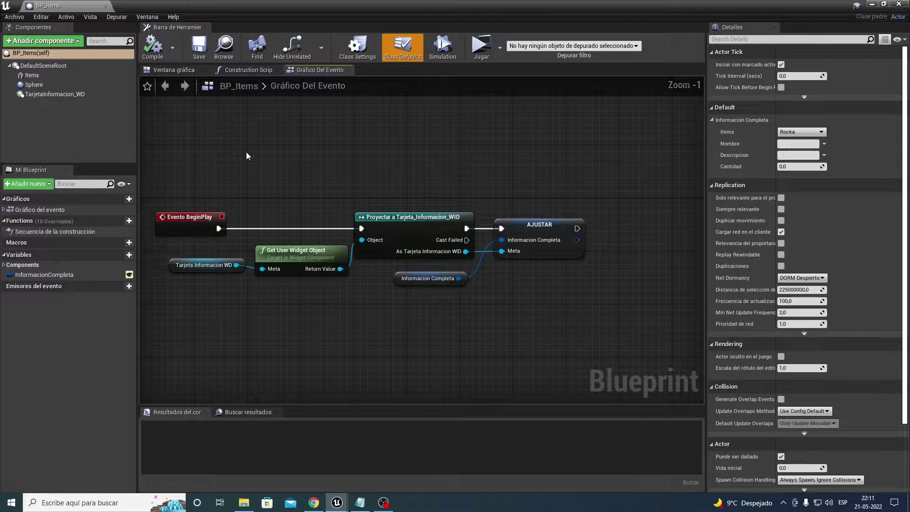
right_click_drag(433, 150, 423, 111)
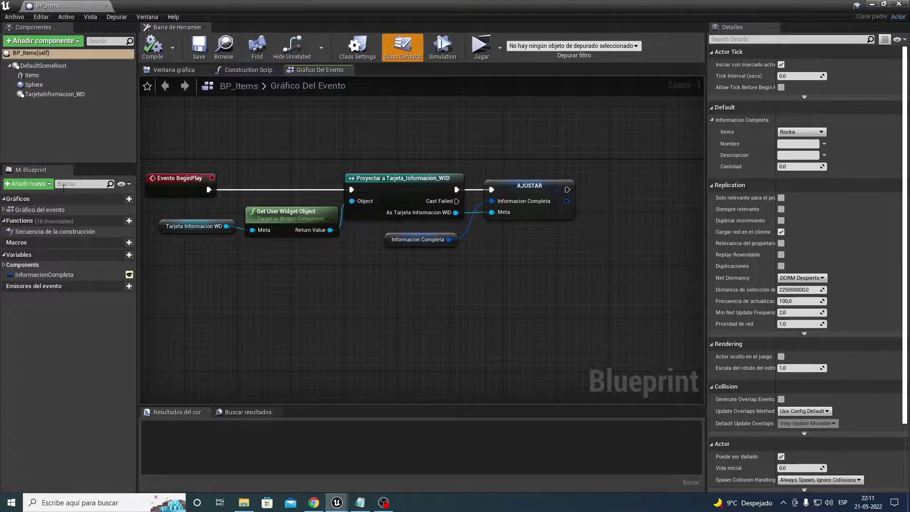
mouse_move(47, 217)
left_click(117, 221)
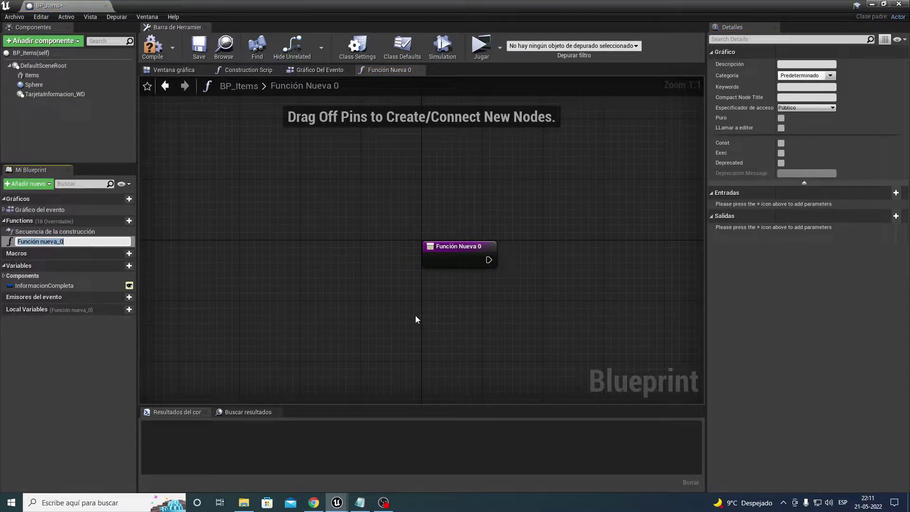
type("ObtenerInformacionComple")
type("ta")
key("Return")
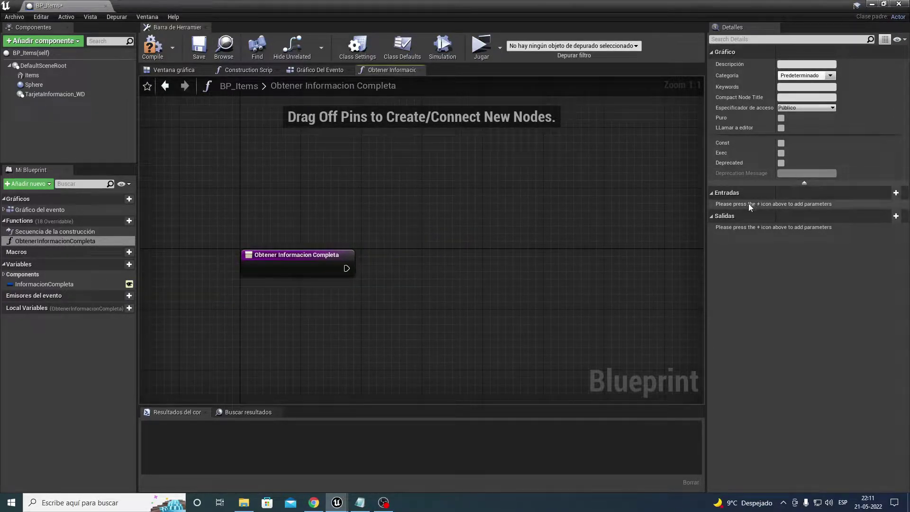
Add an input parameter to the function and name it Informacion
left_click(896, 193)
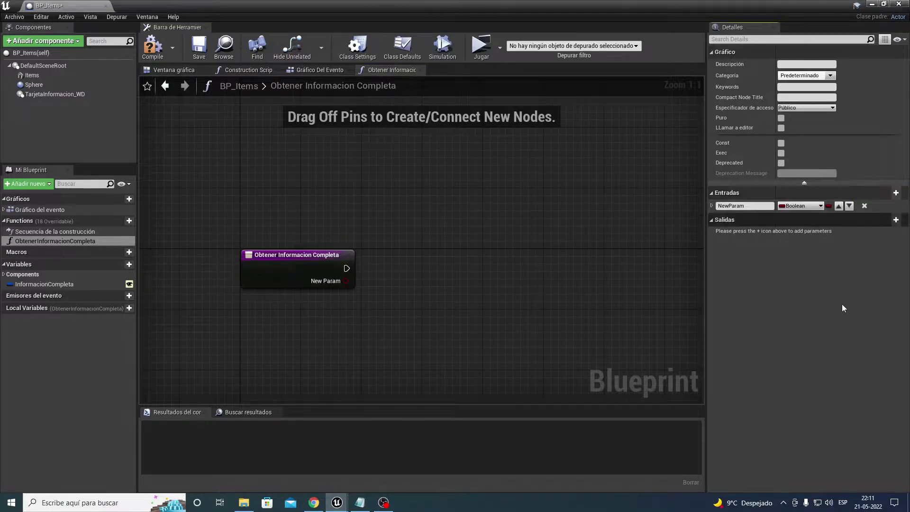
left_click(751, 207)
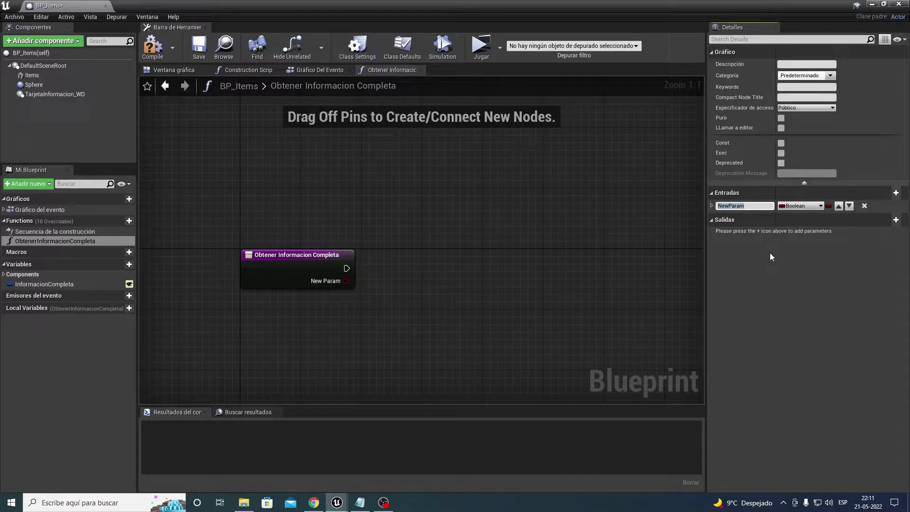
type("Informa")
type("cion")
key("Return")
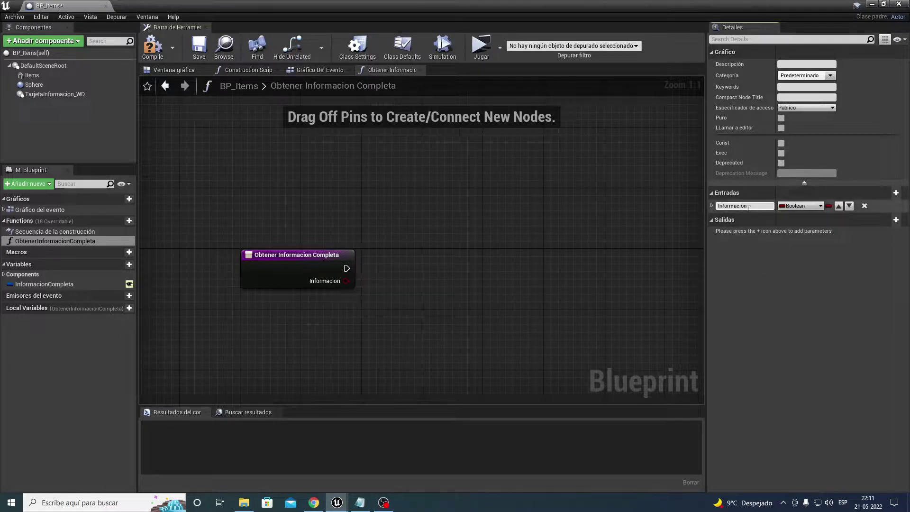
Search the Informacion type list for 'informa', then close it, leaving the type Boolean
left_click(806, 205)
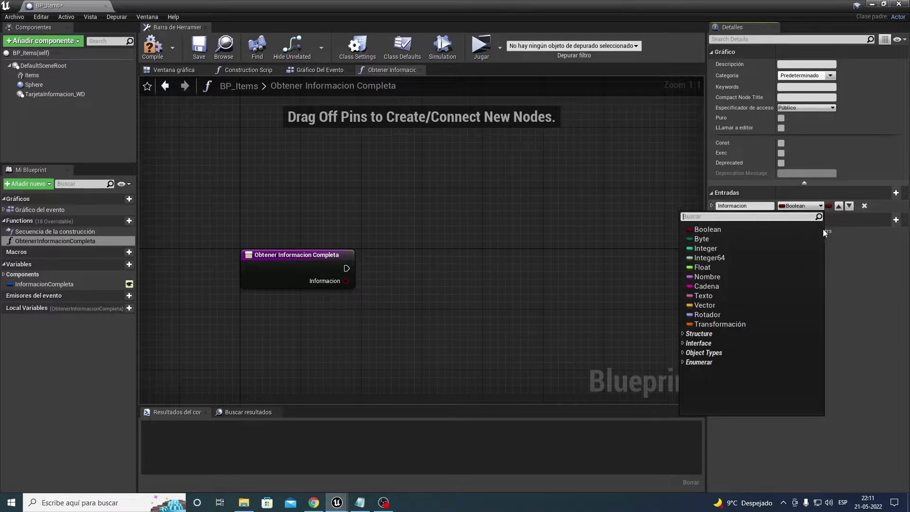
type("informa")
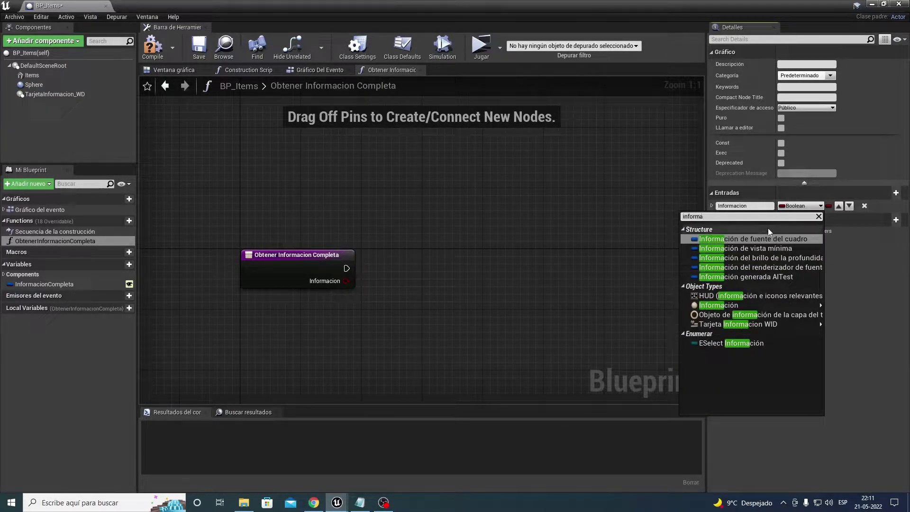
mouse_move(730, 326)
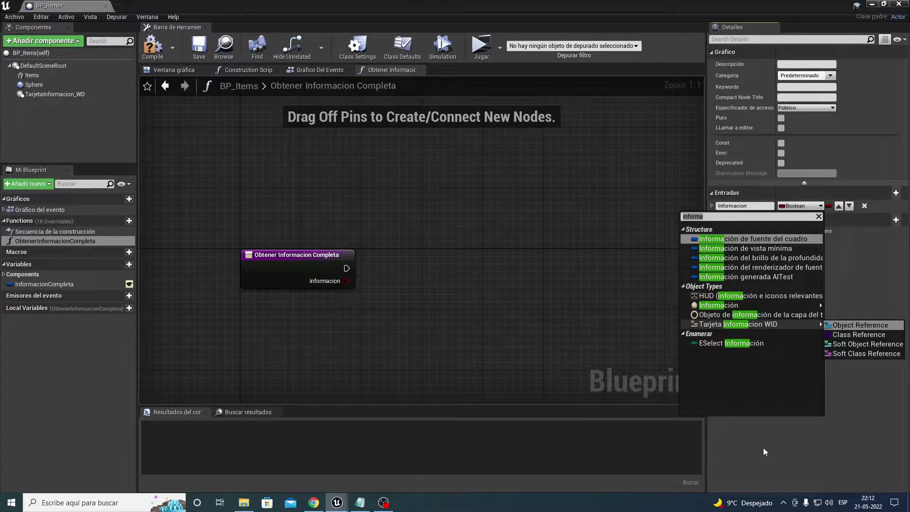
left_click(750, 416)
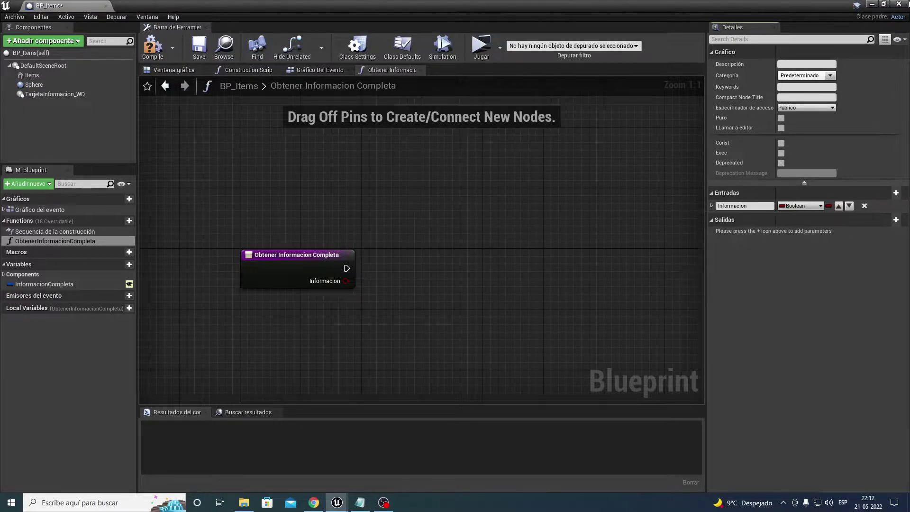
Check Estructura Basica in Inventario > Estructuras, then reopen the Informacion type list in BP_Items
left_click(872, 5)
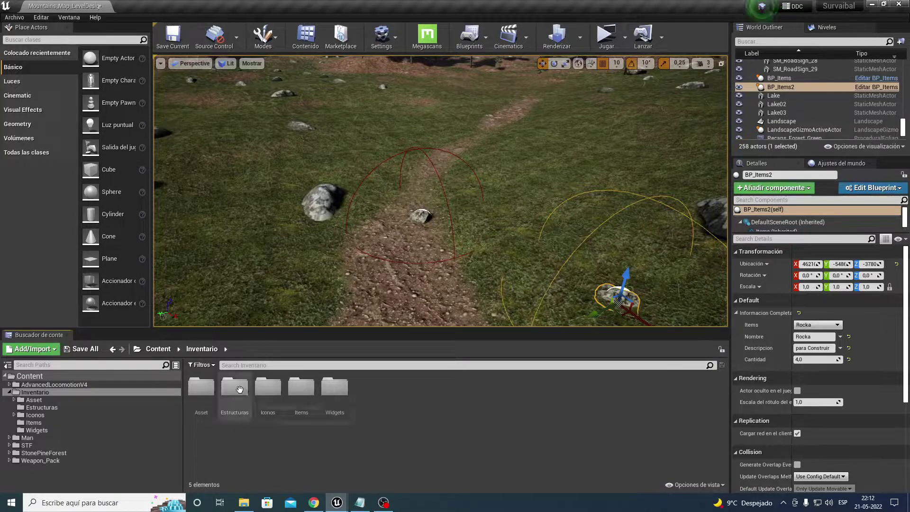
double_click(238, 409)
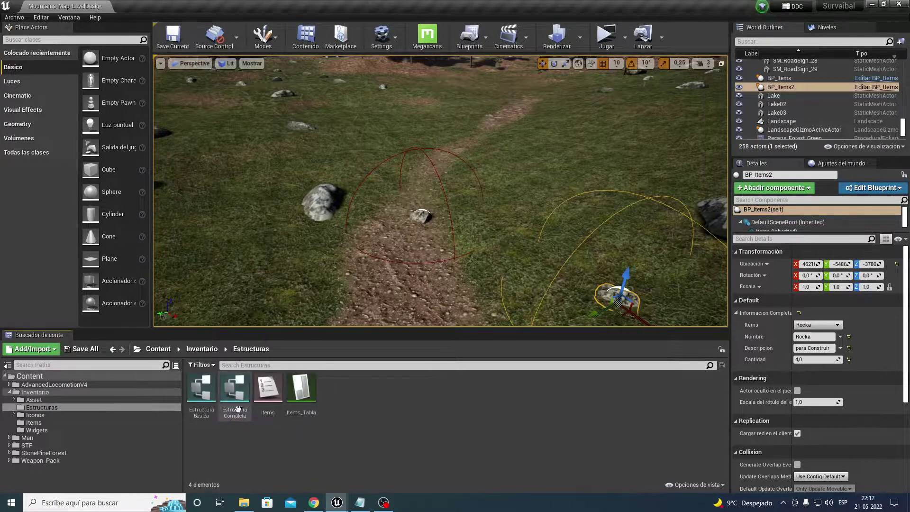
left_click(201, 393)
mouse_move(337, 503)
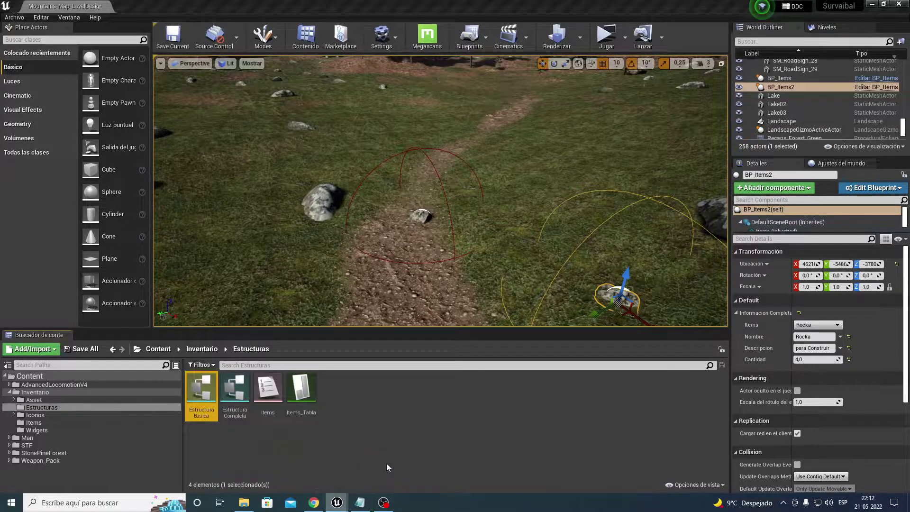
left_click(386, 464)
left_click(805, 205)
type("estructu")
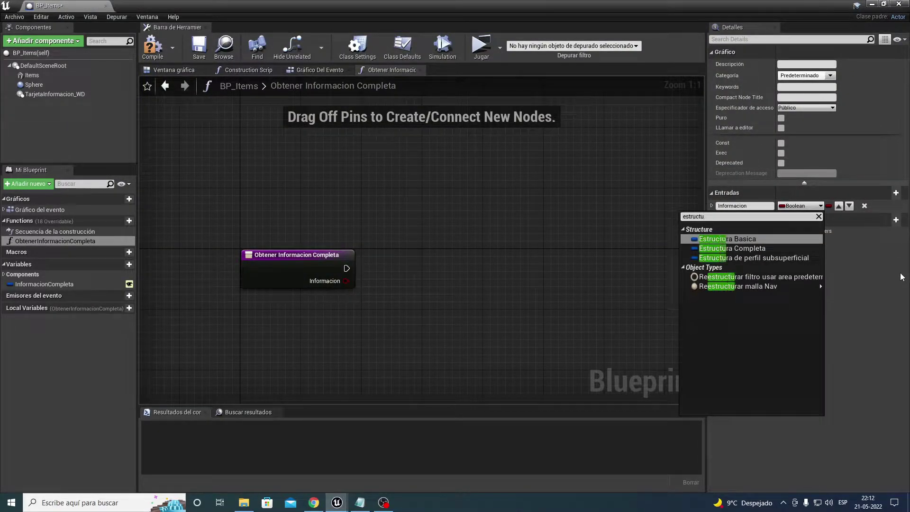
Make the Informacion input an Estructura Basica and add an output named InformacionCompleta
key("Return")
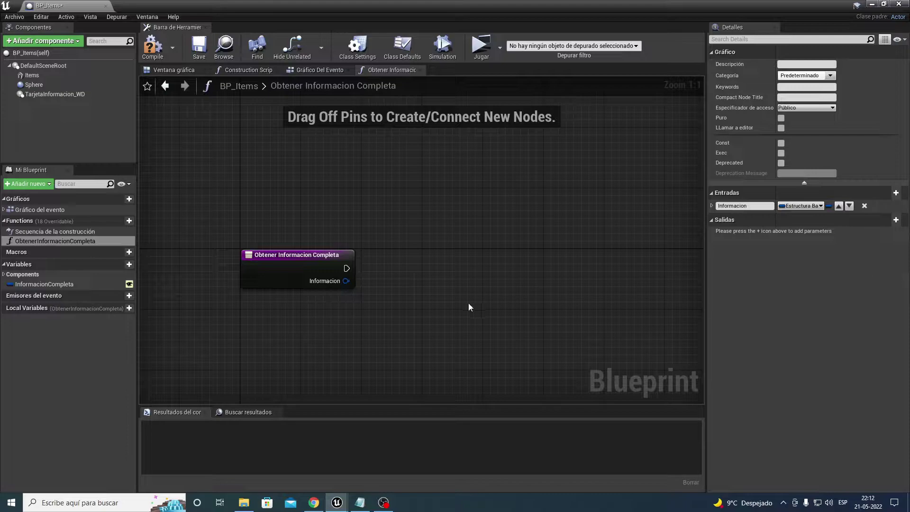
right_click_drag(454, 306, 353, 280)
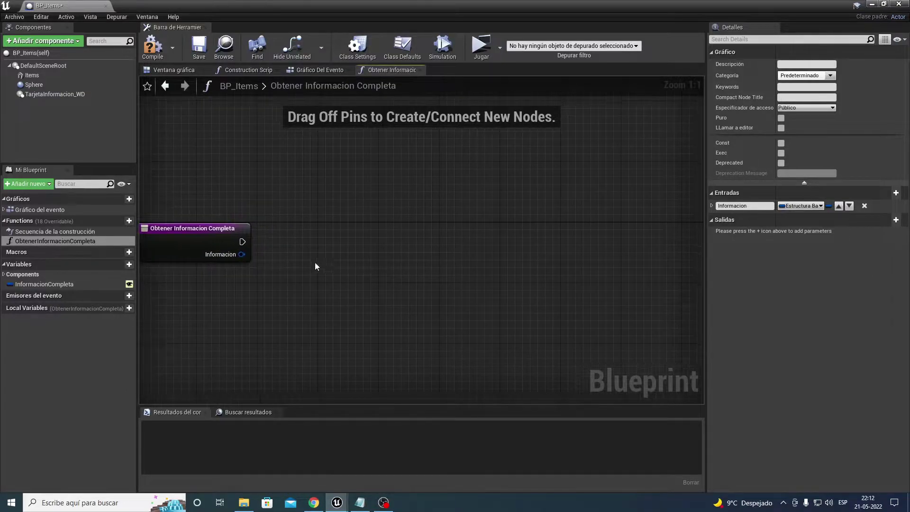
left_click(895, 219)
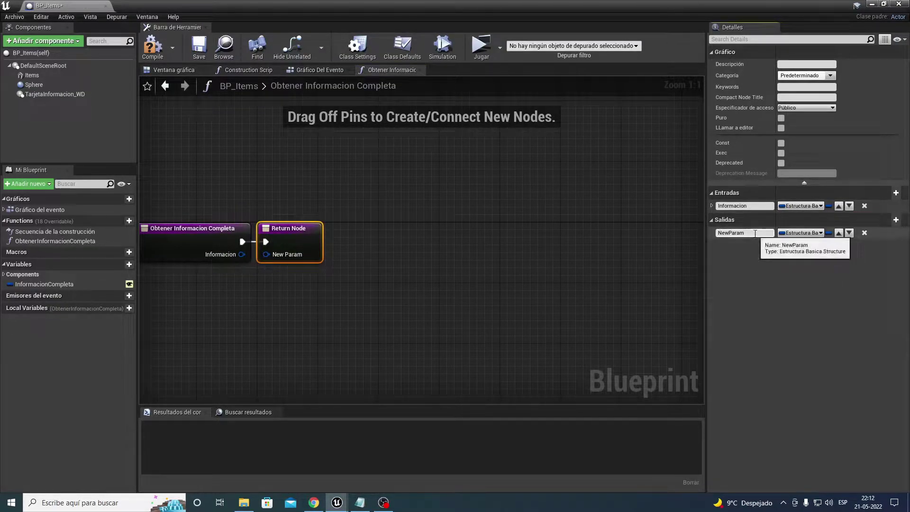
left_click(739, 233)
type("Informacio")
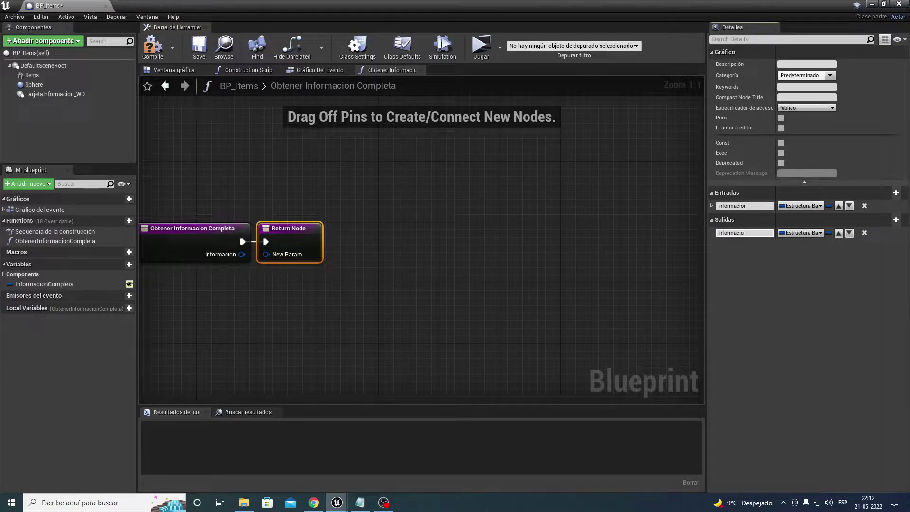
type("nComple")
type("ta")
key("Return")
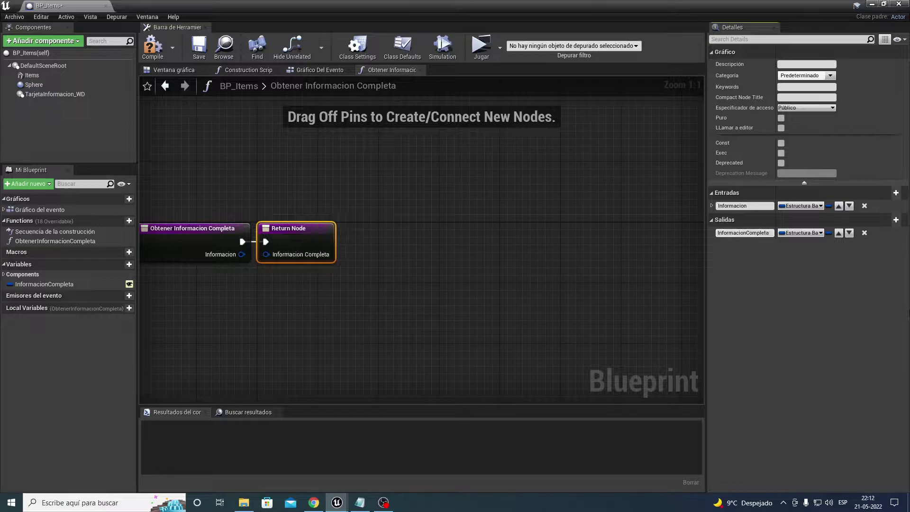
Set the InformacionCompleta output's type to Estructura Completa
left_click(800, 233)
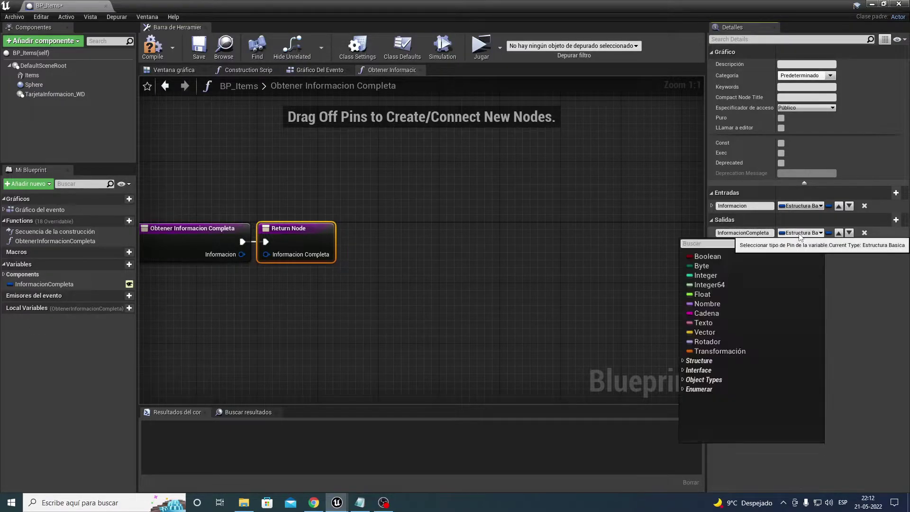
type("estruc")
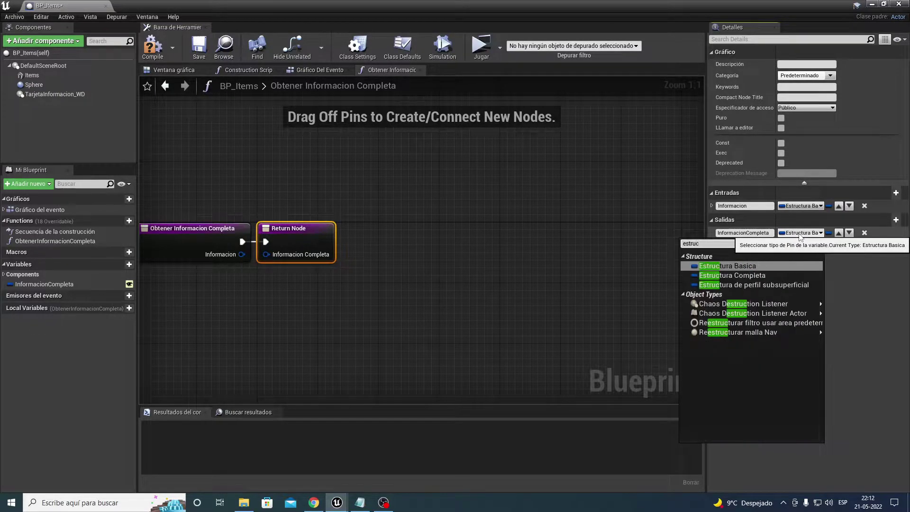
left_click(724, 277)
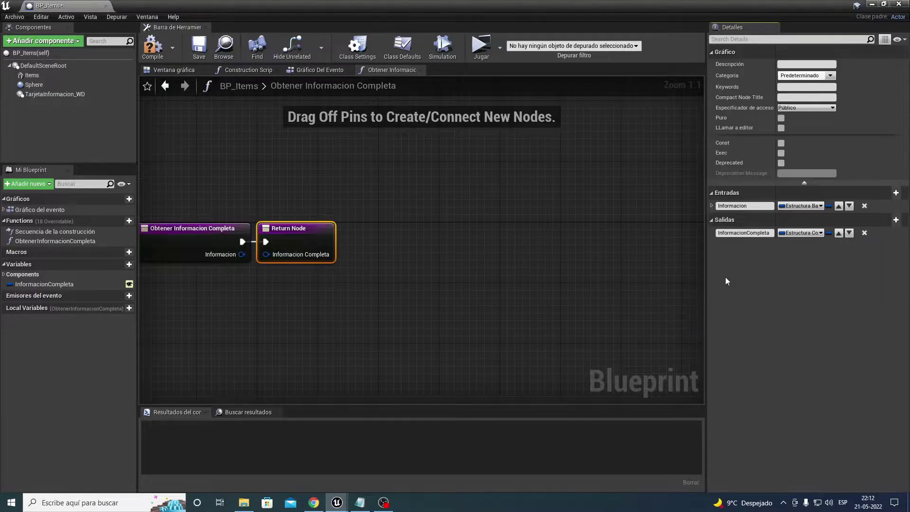
key("Home")
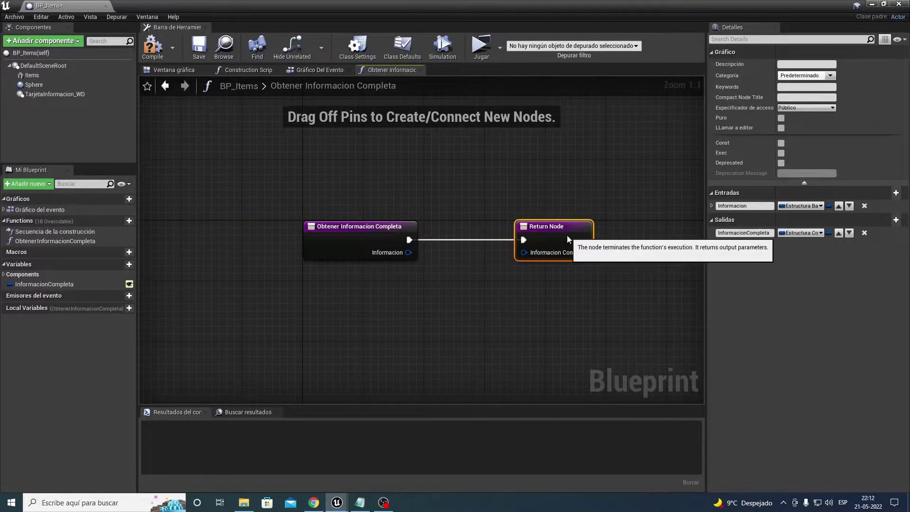
left_click_drag(473, 234, 464, 194)
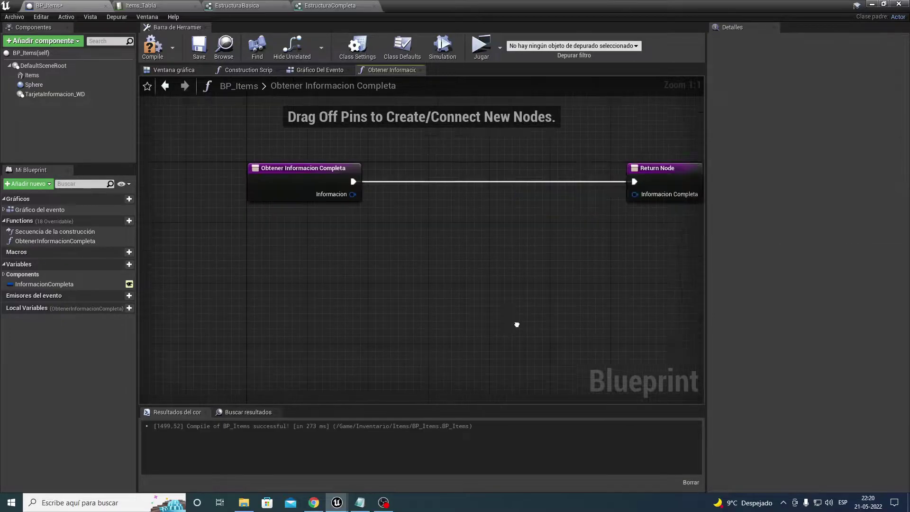
Open the graph's action list and search 'get dat' to find the data table row lookup
right_click_drag(517, 321, 397, 342)
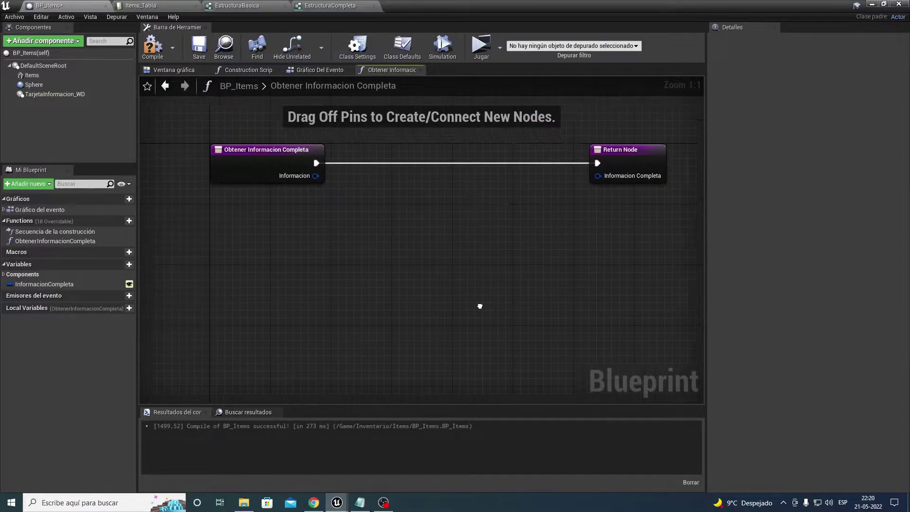
right_click(291, 308)
type("get")
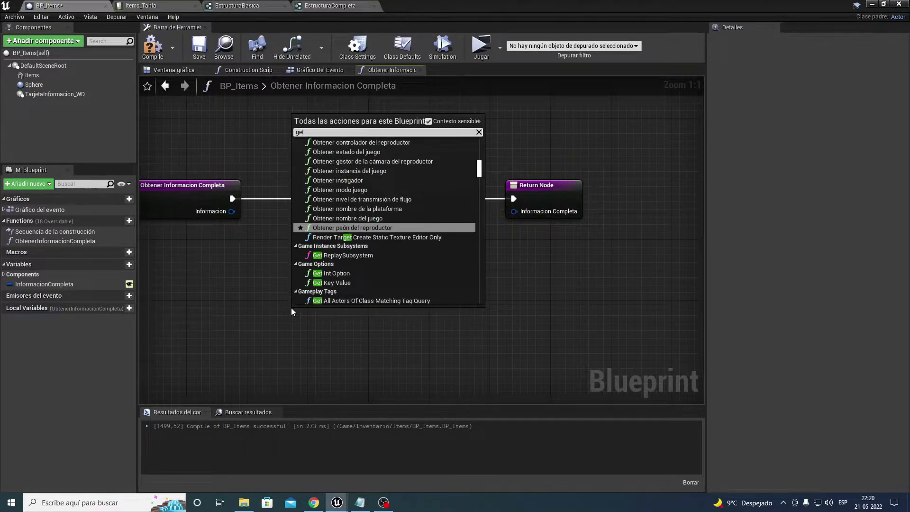
type(" data")
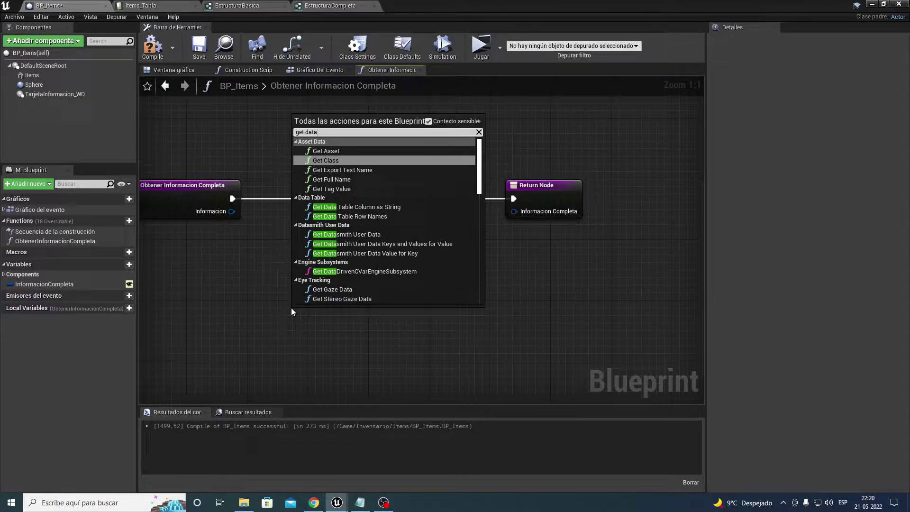
key("BackSpace")
key("BackSpace")
key("BackSpace")
key("BackSpace")
key("BackSpace")
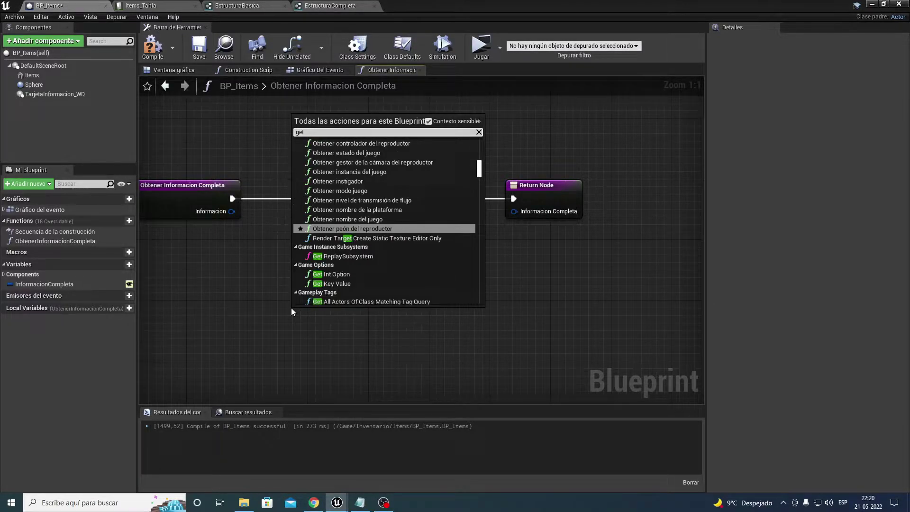
type("dat")
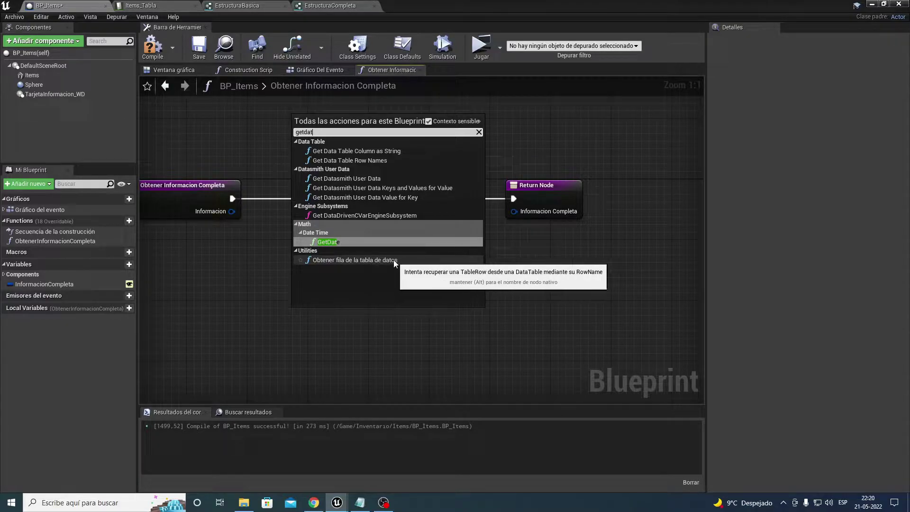
Add an Obtener fila de la tabla de datos node using the Items_Tabla data table
left_click(353, 260)
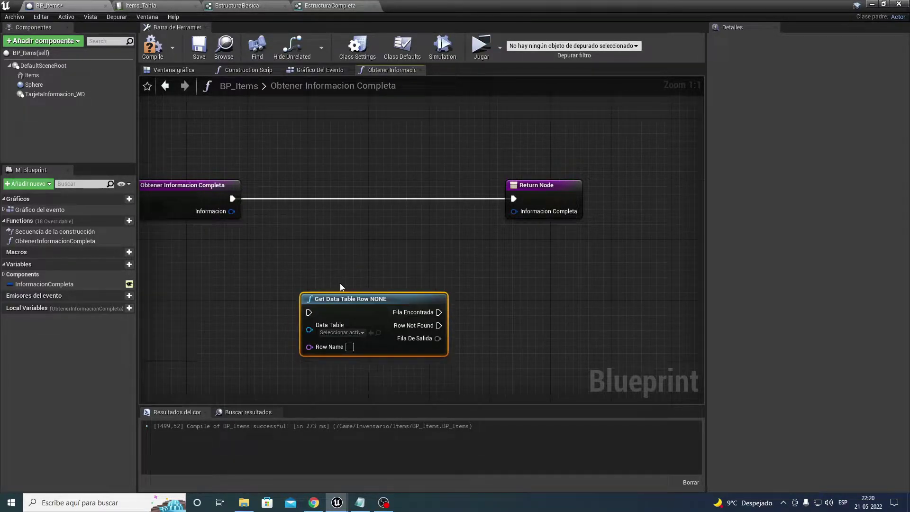
left_click_drag(332, 314, 347, 261)
left_click(343, 294)
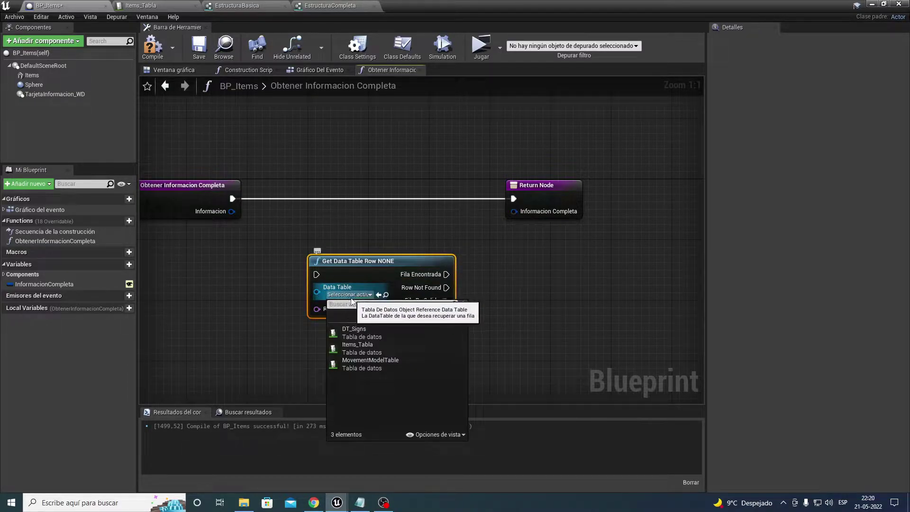
left_click(357, 348)
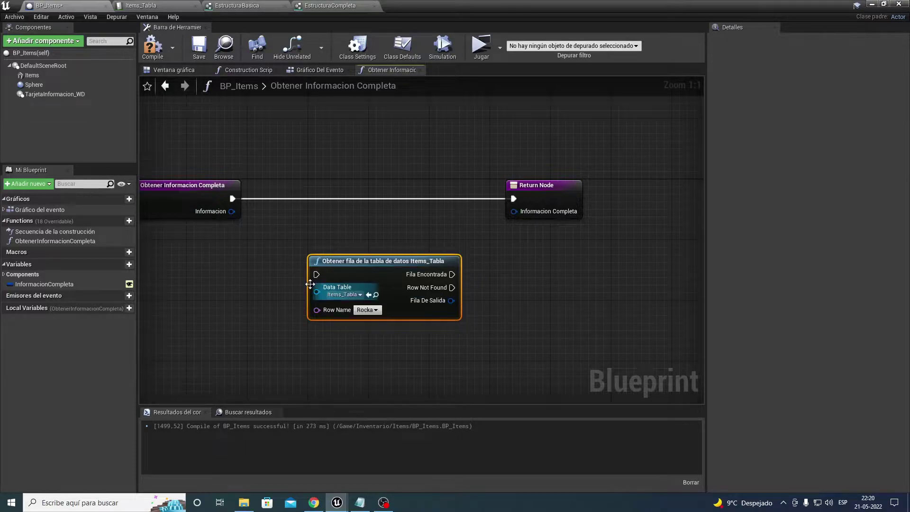
Split the Informacion input and wire Informacion Items into the lookup's Row Name
right_click(232, 212)
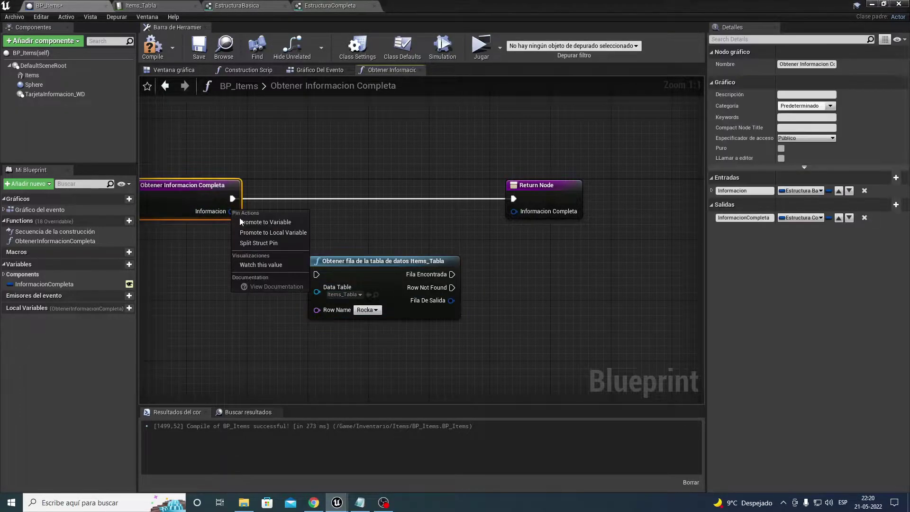
left_click(250, 243)
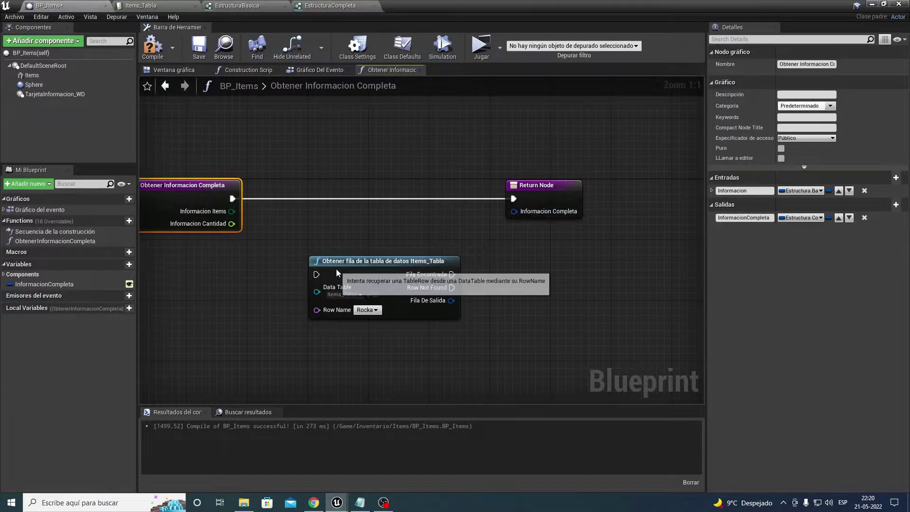
left_click_drag(355, 291, 362, 269)
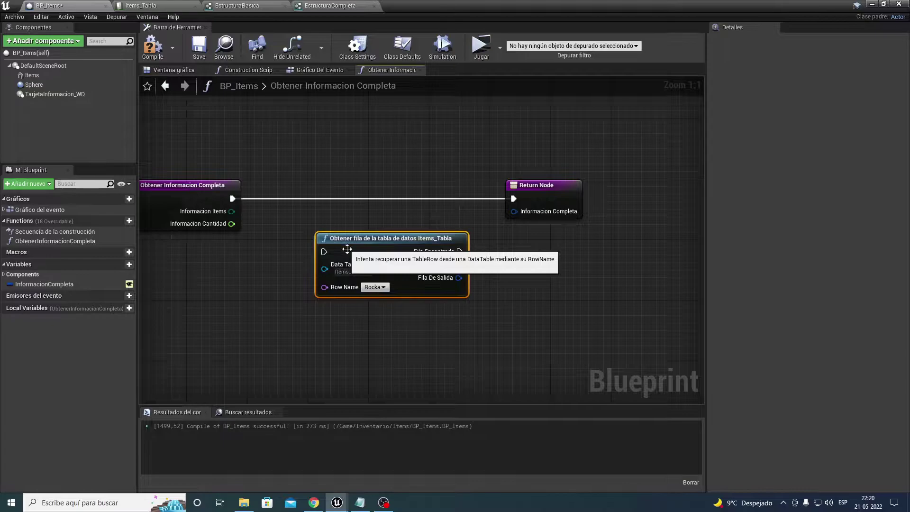
left_click(374, 287)
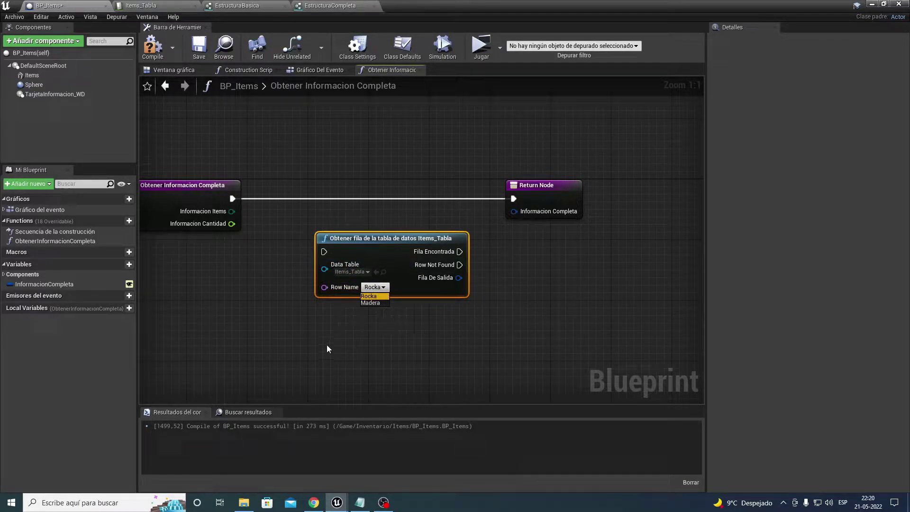
left_click(269, 285)
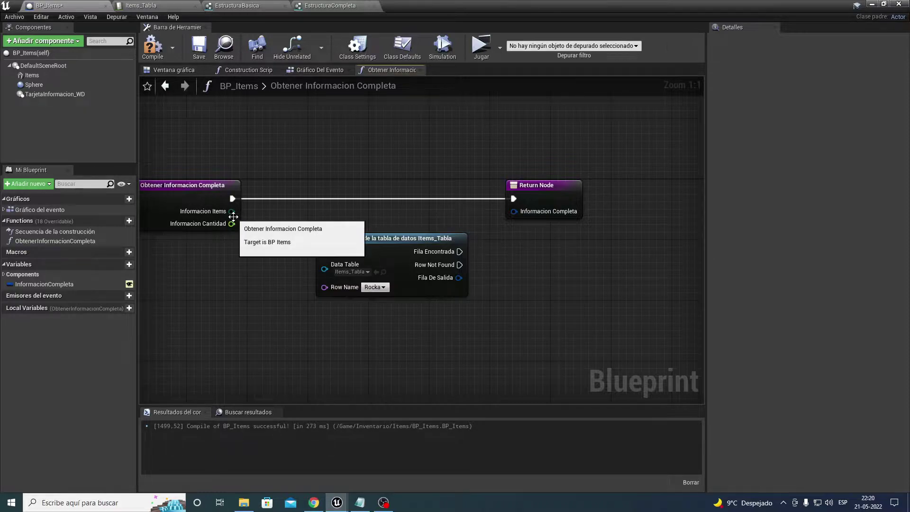
mouse_move(232, 211)
left_mouse_down()
mouse_move(319, 229)
mouse_move(325, 286)
left_mouse_up()
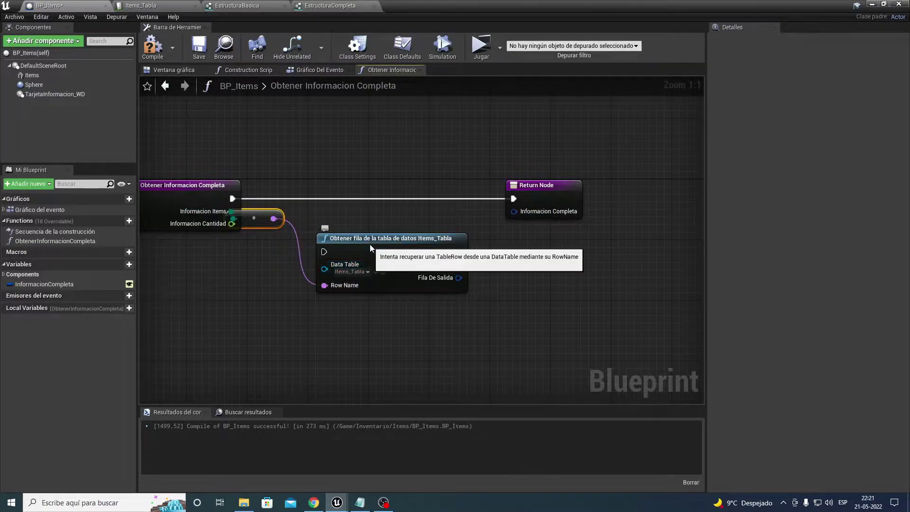
Insert the lookup node into the execution flow and rearrange the surrounding nodes
left_click_drag(369, 244, 415, 243)
left_click_drag(252, 219, 277, 271)
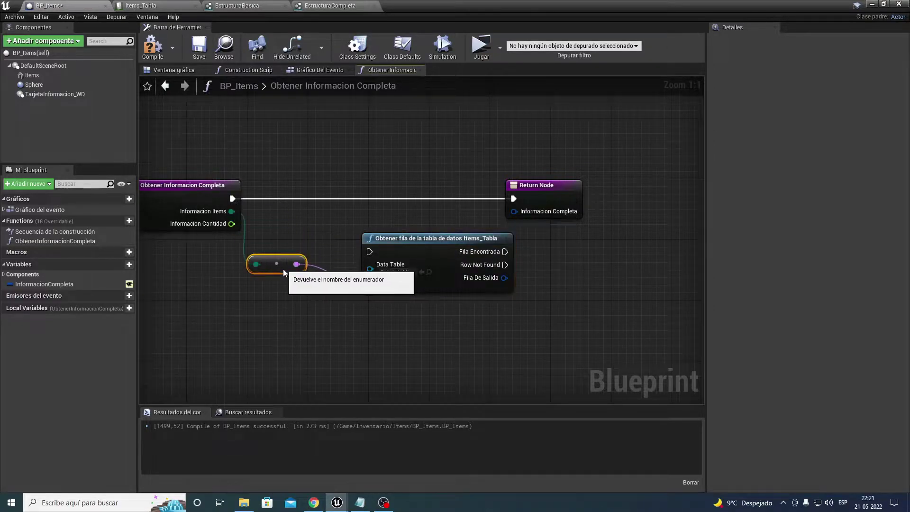
right_click_drag(393, 229, 371, 260)
left_click_drag(372, 269, 325, 216)
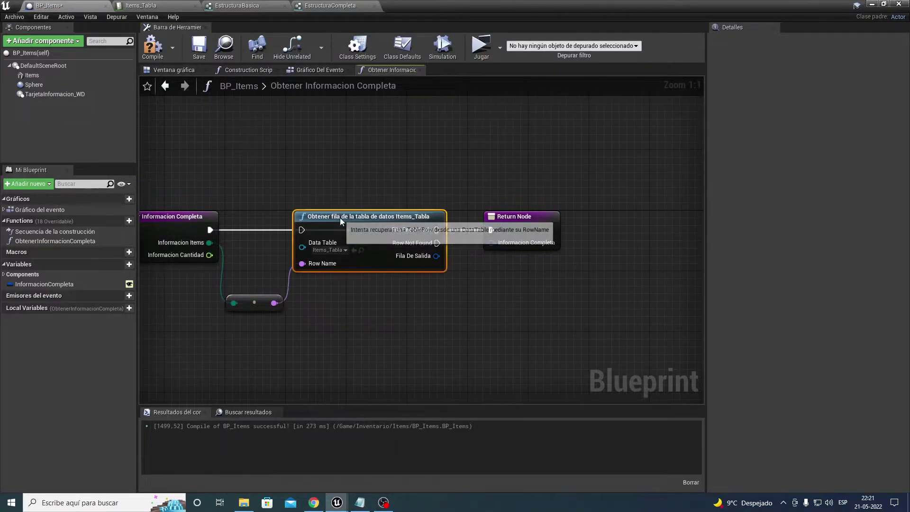
left_click_drag(436, 229, 491, 229)
left_click_drag(302, 230, 209, 230)
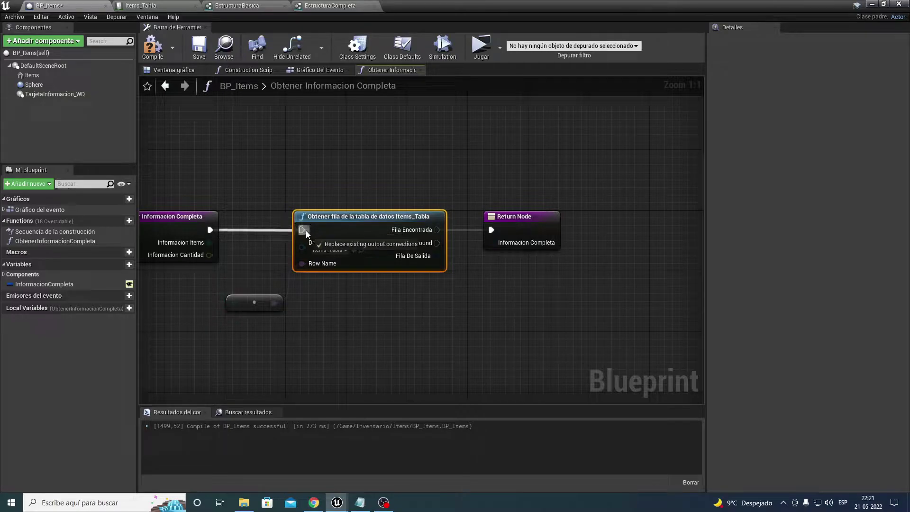
right_click_drag(511, 213, 426, 202)
left_click_drag(426, 201, 536, 194)
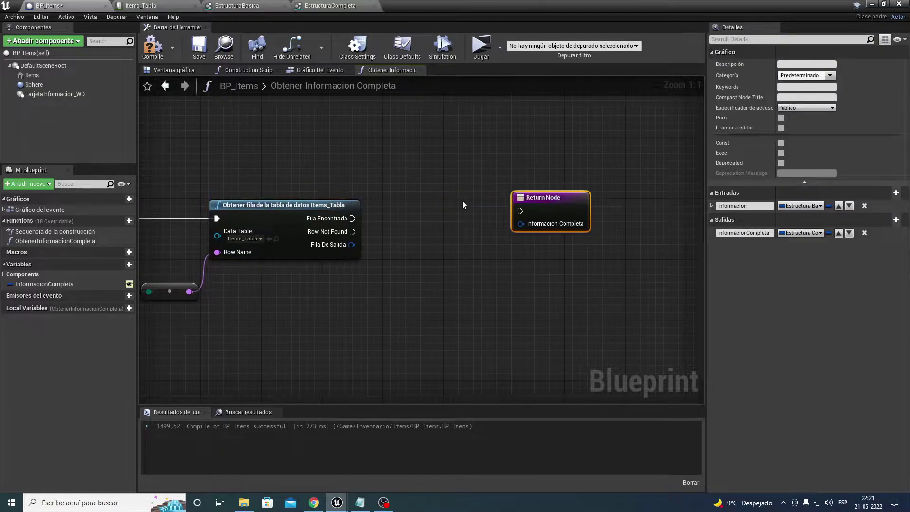
right_click_drag(403, 209, 365, 213)
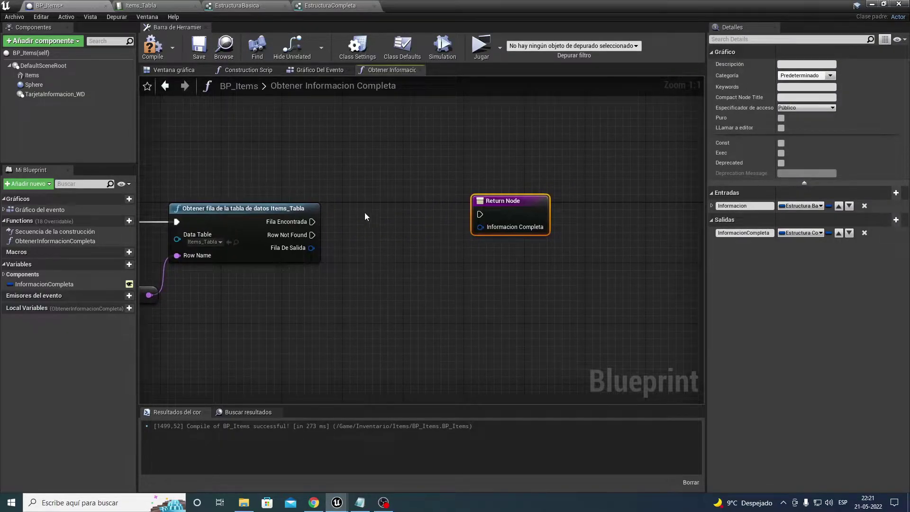
right_click(311, 248)
Split the Fila De Salida and Informacion Completa pins into their four fields
left_click(337, 282)
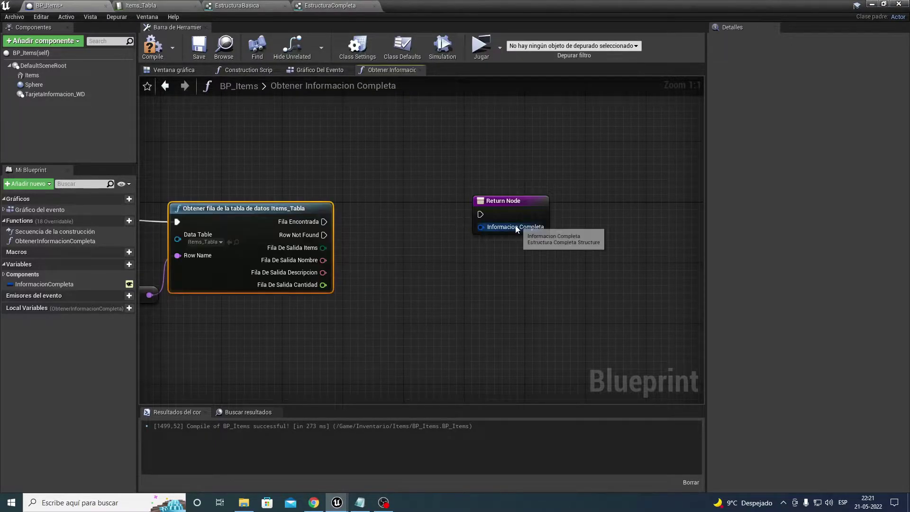
right_click(504, 228)
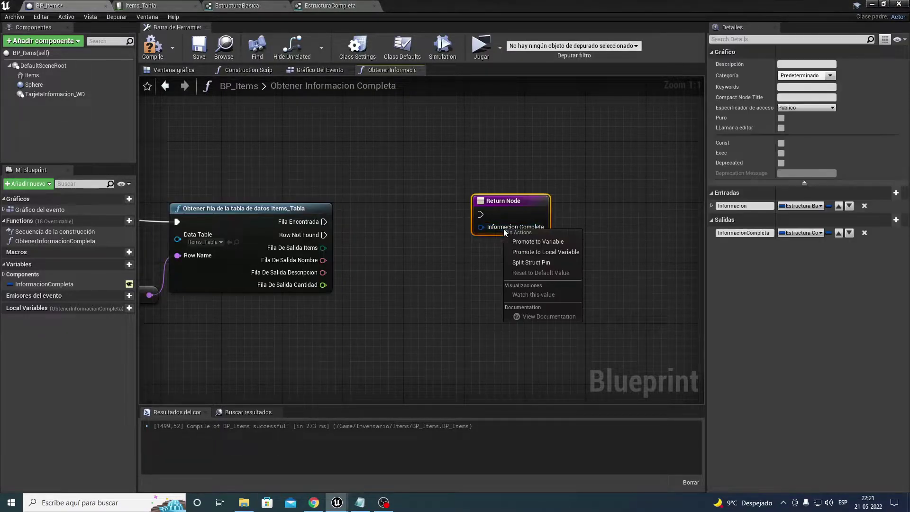
left_click(530, 262)
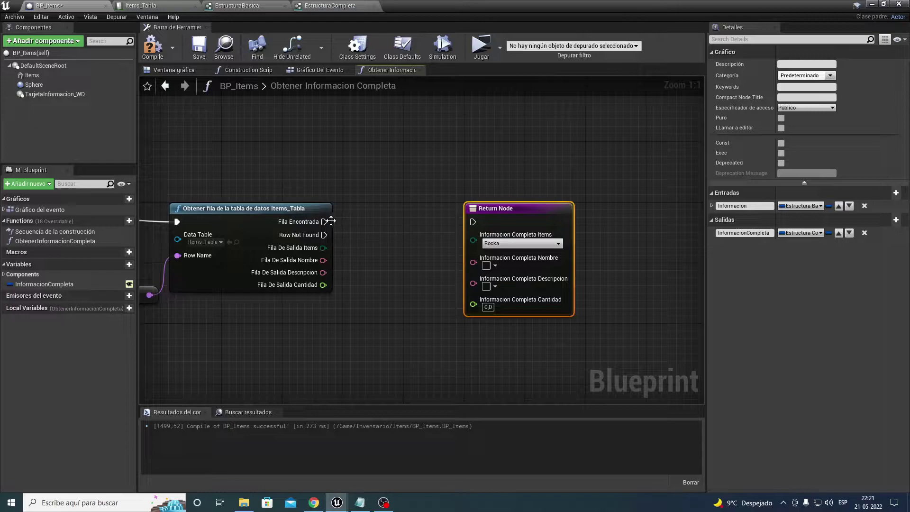
Wire the row-found execution and the Items, Nombre, Descripcion and Cantidad pins to the Return Node
left_click_drag(325, 222, 473, 221)
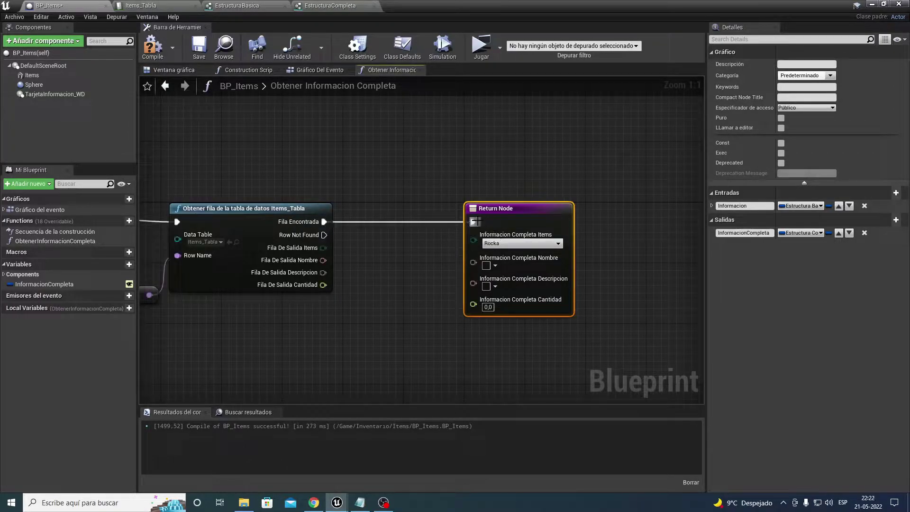
key("Home")
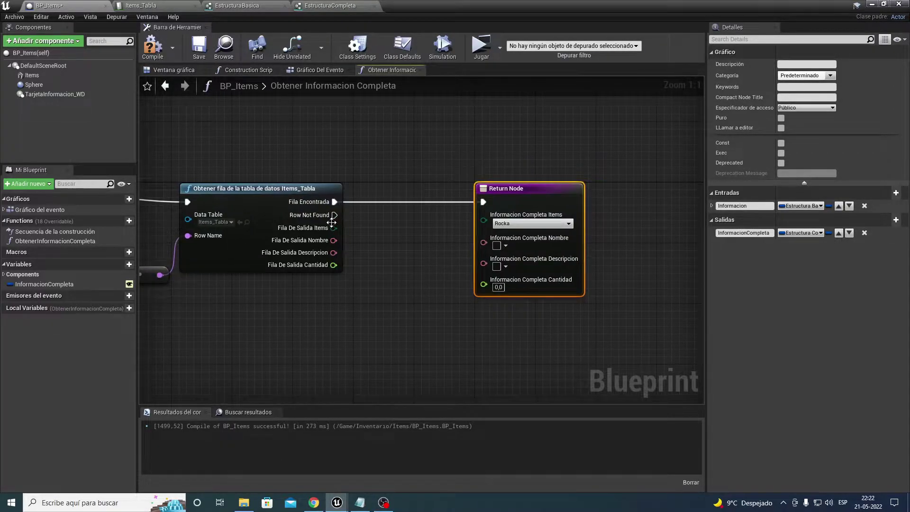
left_click_drag(333, 227, 488, 219)
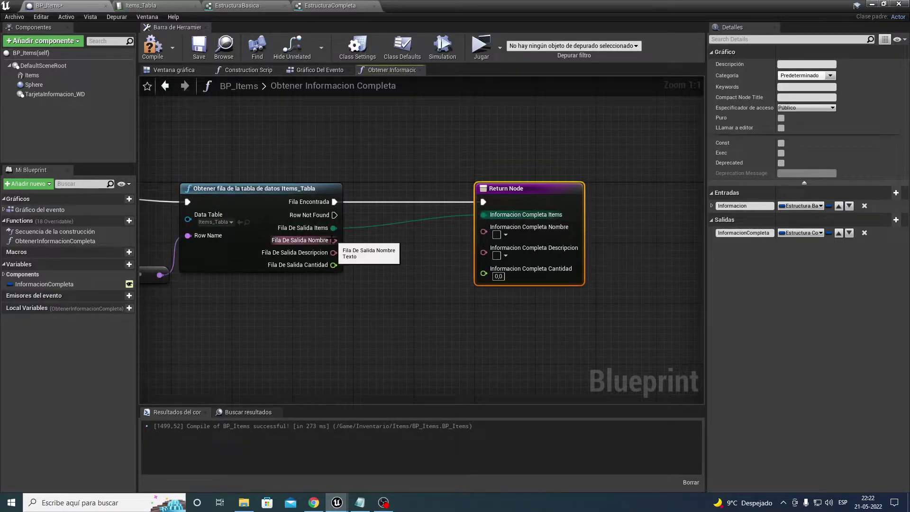
left_click_drag(334, 240, 482, 231)
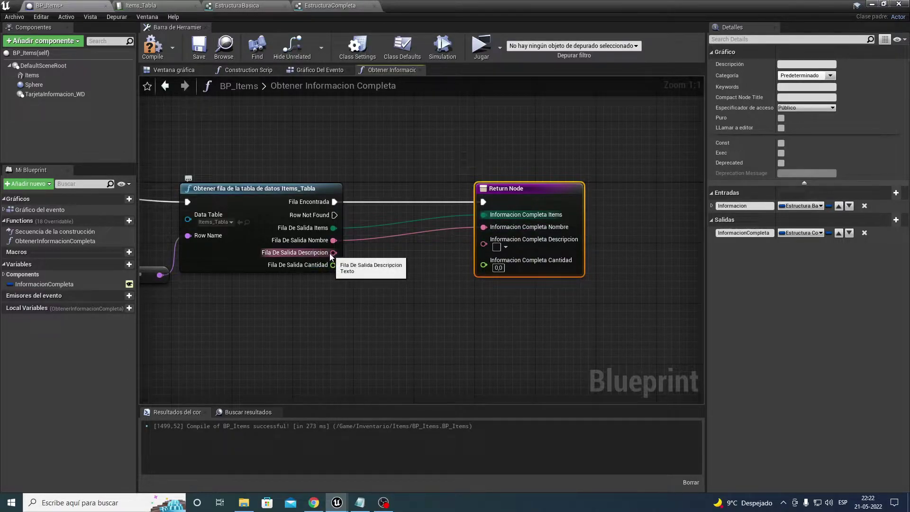
left_click_drag(331, 254, 481, 243)
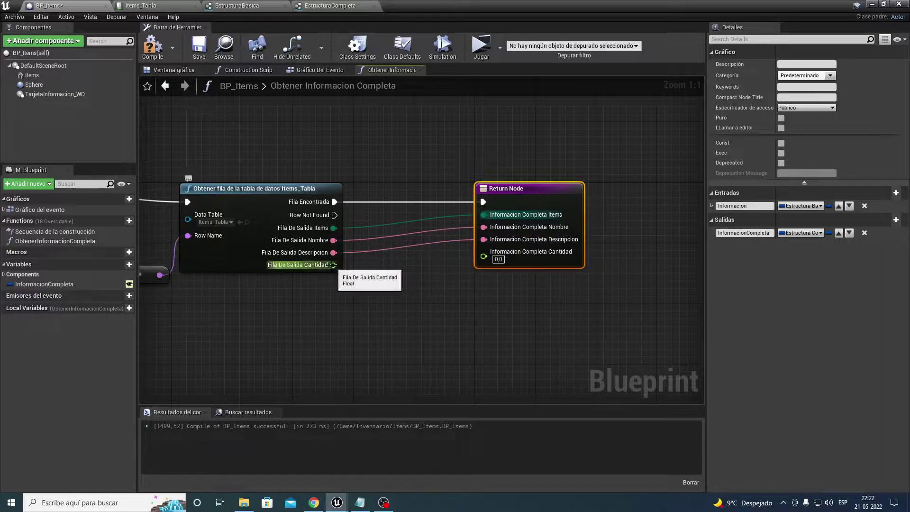
mouse_move(334, 265)
left_mouse_down()
mouse_move(477, 259)
mouse_move(433, 267)
left_mouse_up()
left_click(400, 147)
left_click(241, 4)
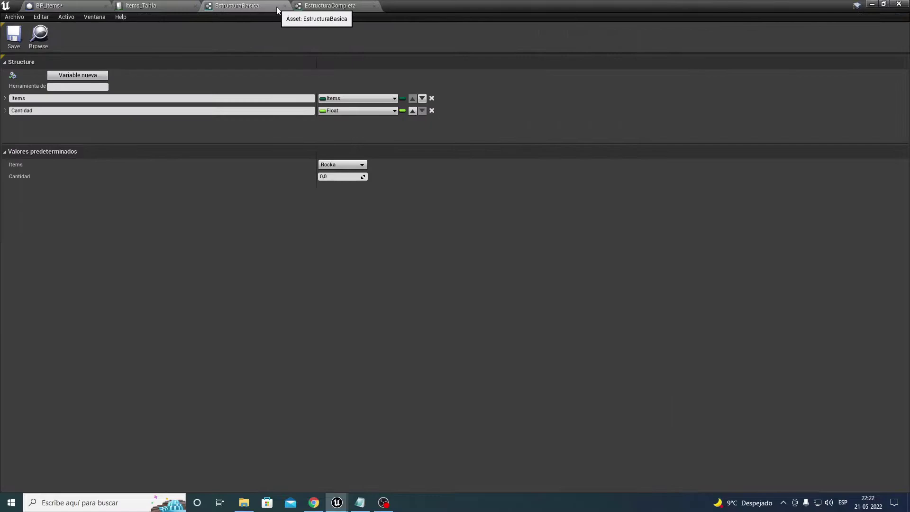
left_click(284, 5)
left_click(284, 6)
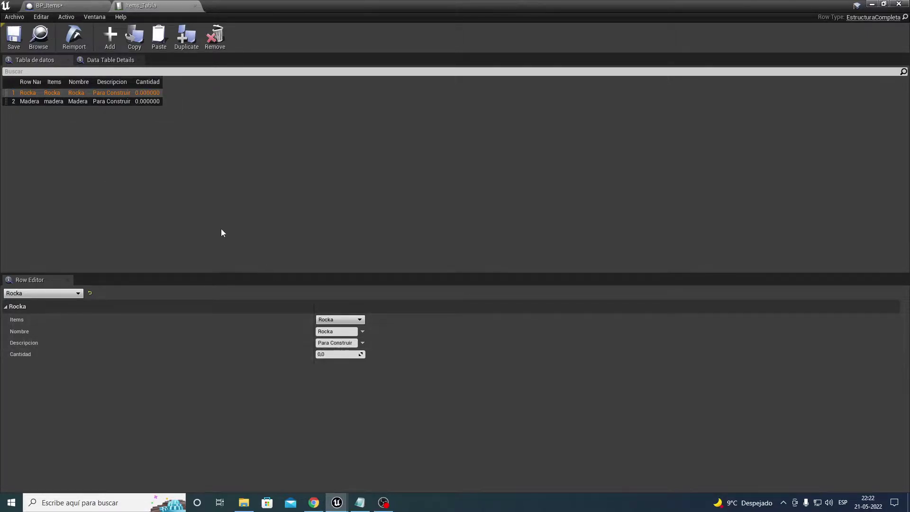
left_click(68, 6)
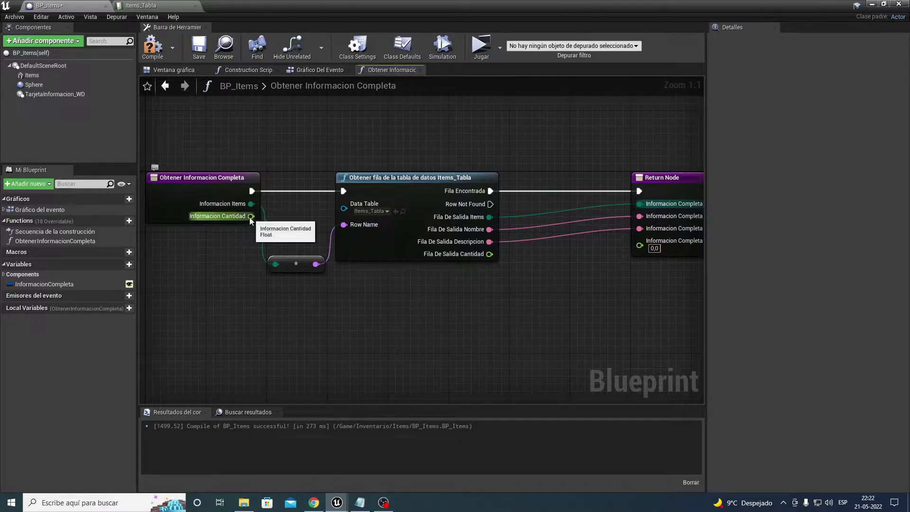
Connect Informacion Cantidad to the returned Cantidad, routing it via two reroute nodes below the lookup
left_click_drag(251, 216, 374, 250)
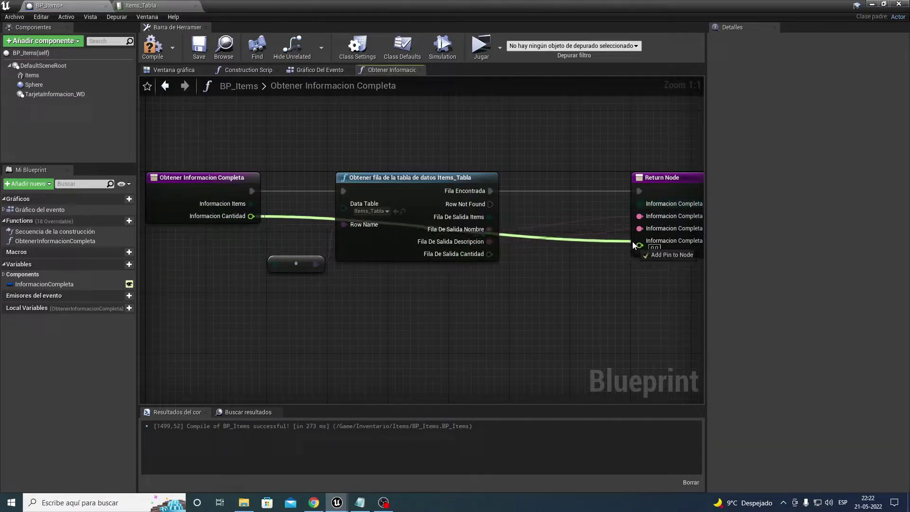
mouse_move(603, 246)
left_mouse_down()
mouse_move(640, 240)
mouse_move(587, 285)
left_mouse_up()
double_click(592, 240)
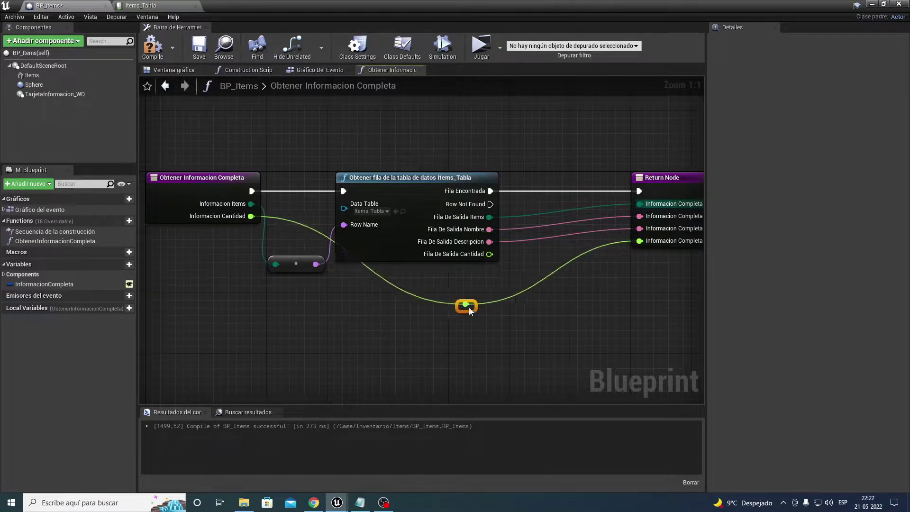
double_click(535, 278)
mouse_move(535, 279)
left_mouse_down()
mouse_move(299, 314)
mouse_move(287, 290)
mouse_move(309, 214)
left_mouse_up()
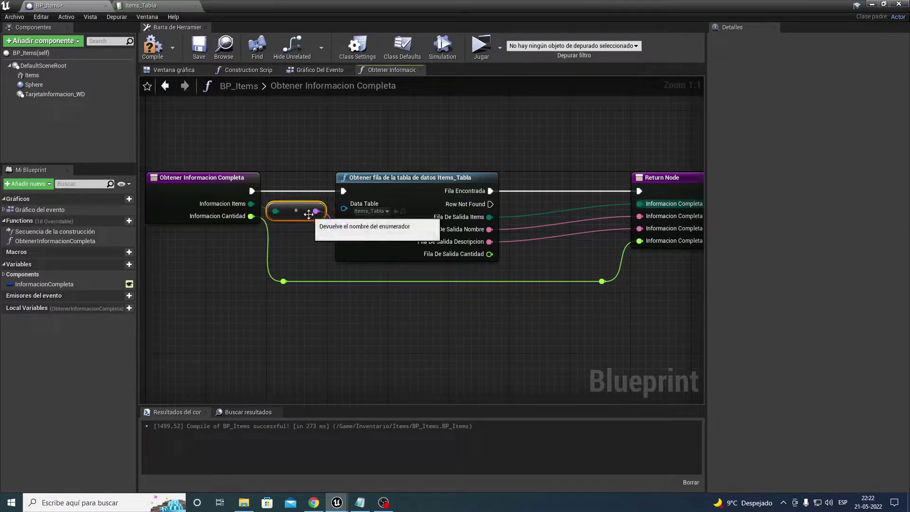
Inspect the lookup, entry and Return nodes by selecting each in turn
right_click_drag(309, 214, 248, 224)
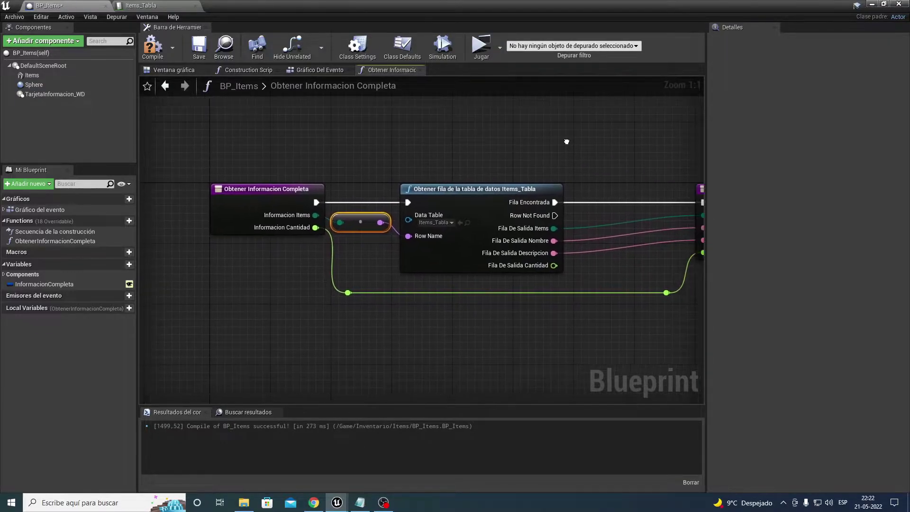
left_click_drag(308, 147, 415, 194)
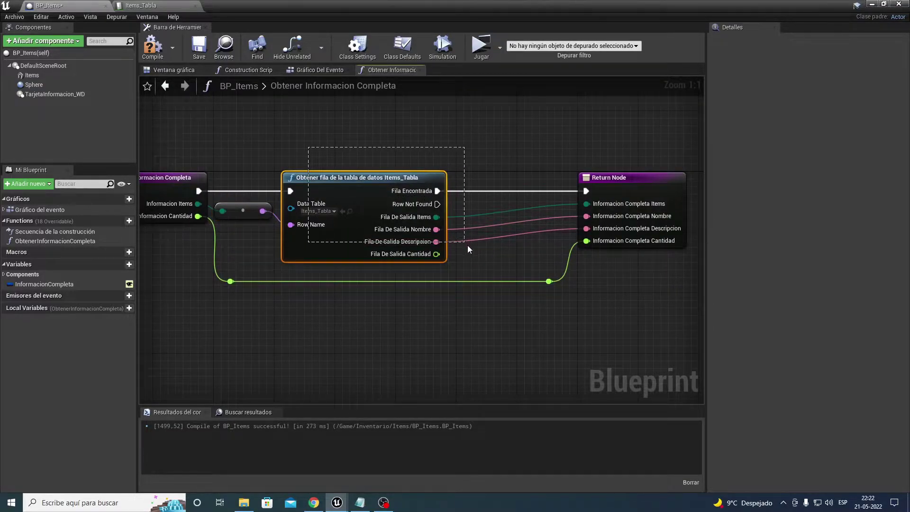
left_click_drag(493, 256, 493, 258)
right_click_drag(413, 144, 613, 157)
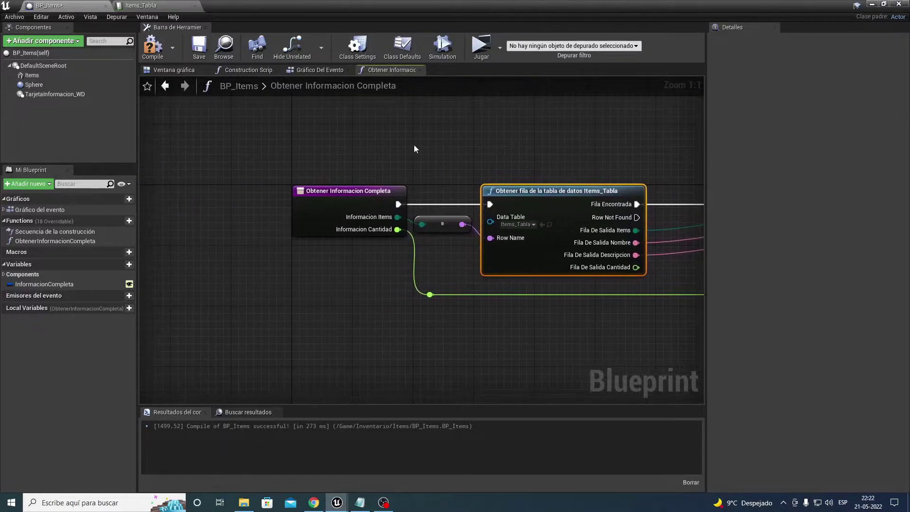
left_click_drag(266, 145, 405, 290)
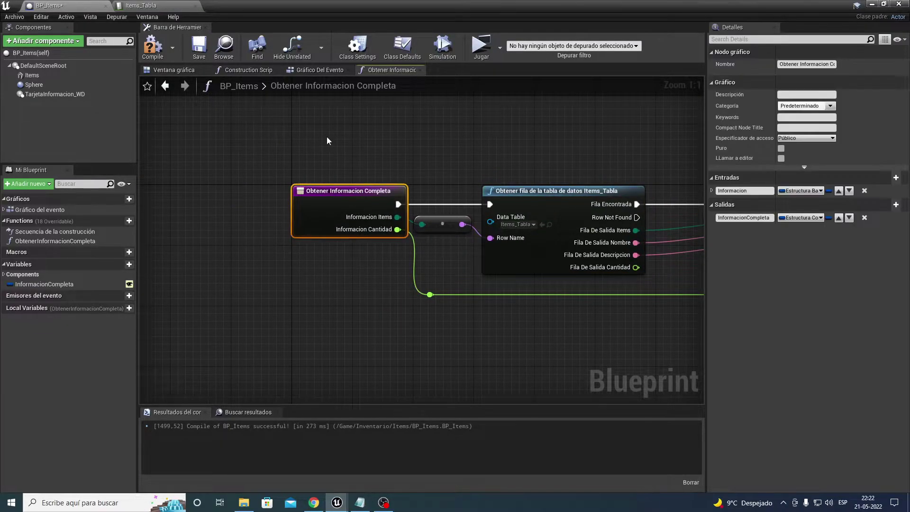
right_click_drag(374, 298, 318, 294)
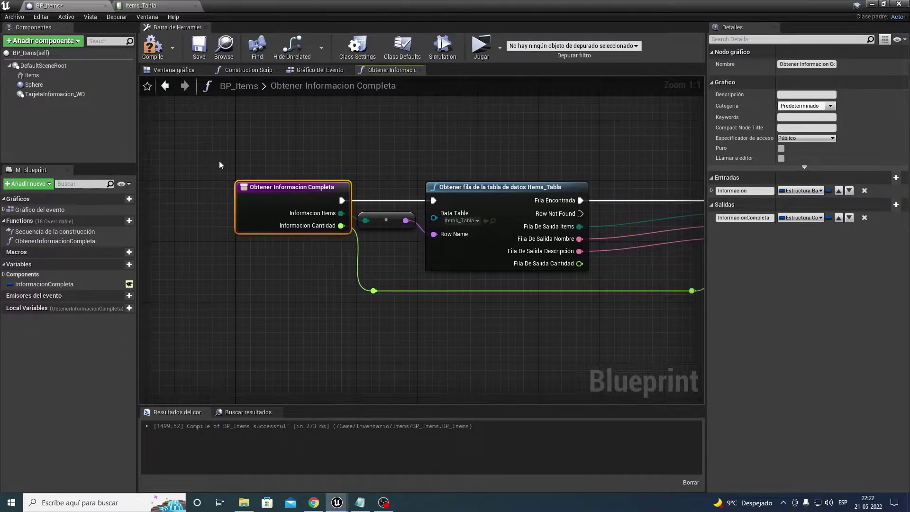
mouse_move(220, 159)
left_mouse_down()
mouse_move(245, 195)
mouse_move(330, 216)
left_mouse_up()
right_click_drag(298, 220, 119, 233)
left_click_drag(572, 139, 598, 268)
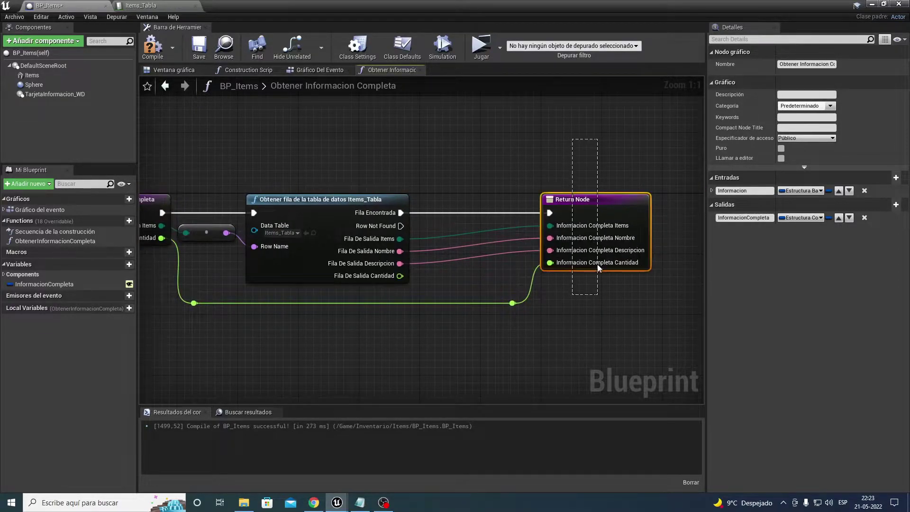
left_click_drag(619, 300, 617, 302)
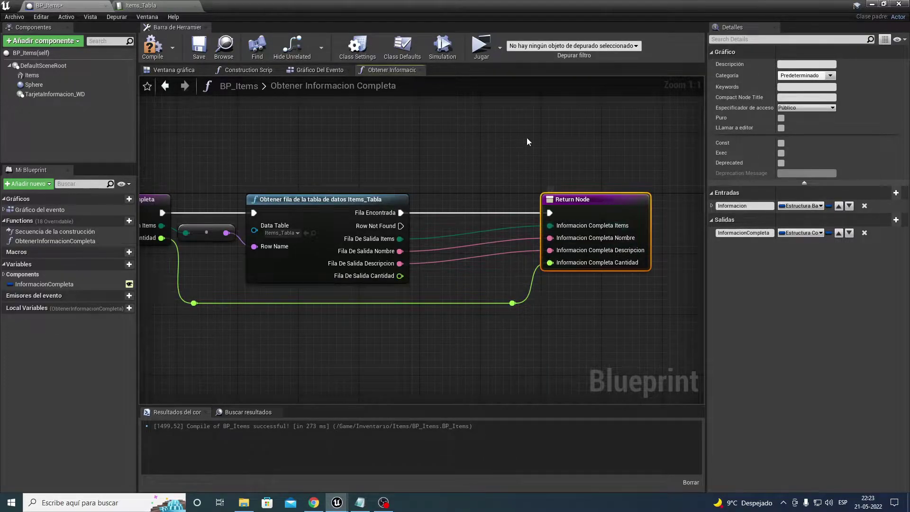
right_click_drag(527, 141, 559, 119)
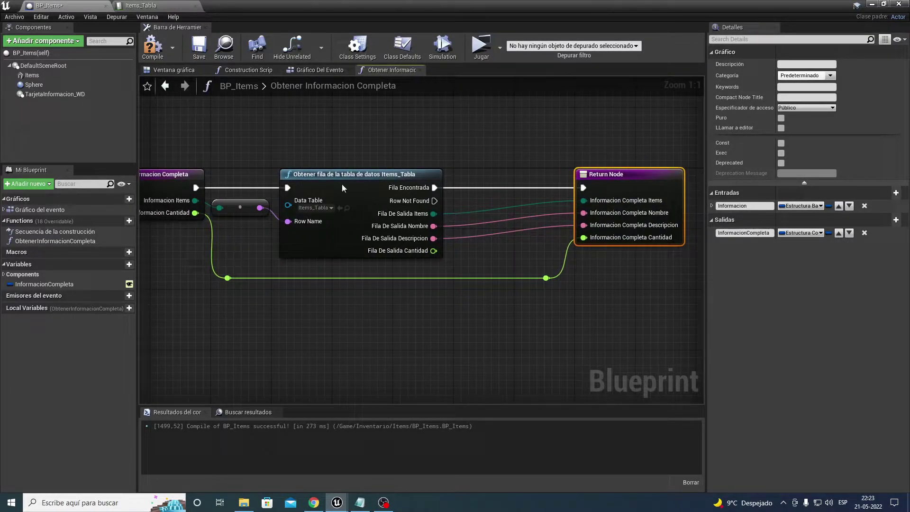
left_click_drag(349, 127, 466, 263)
Check the Rocka and Madera rows in Items_Tabla, then return to the BP_Items graph
left_click(156, 6)
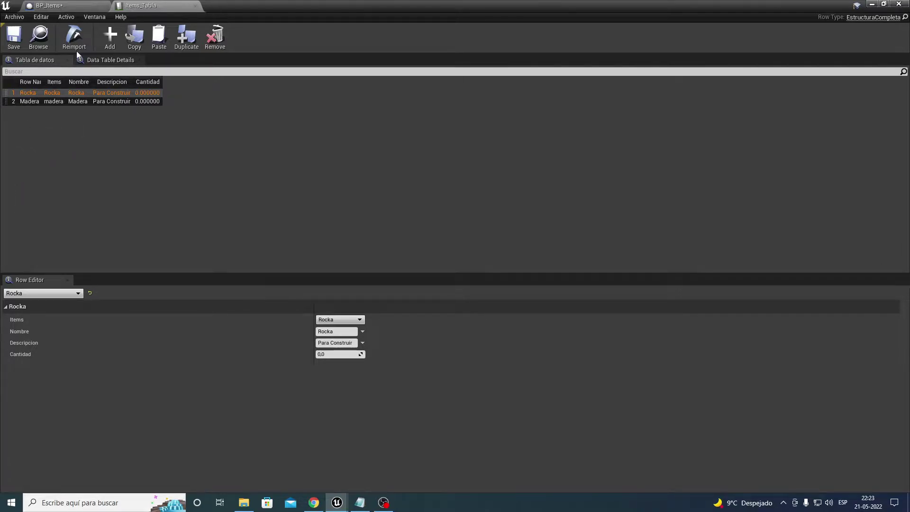
left_click(45, 5)
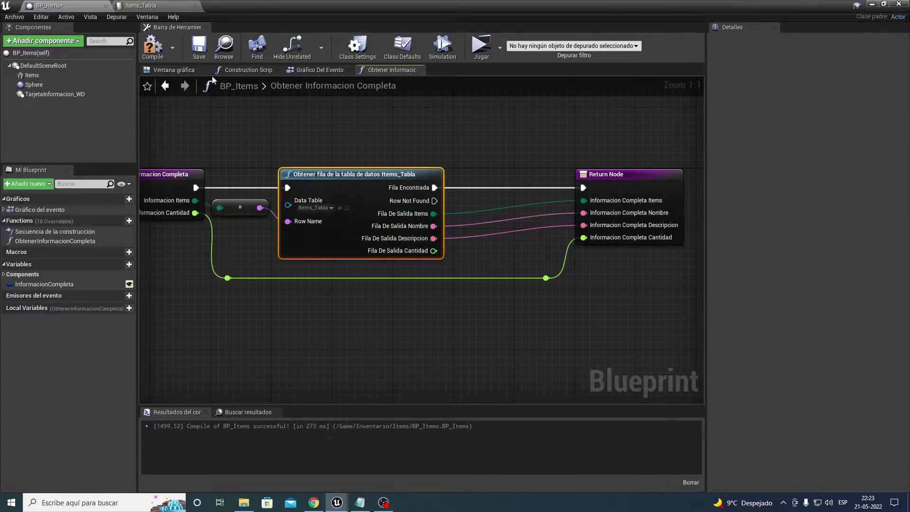
left_click(156, 6)
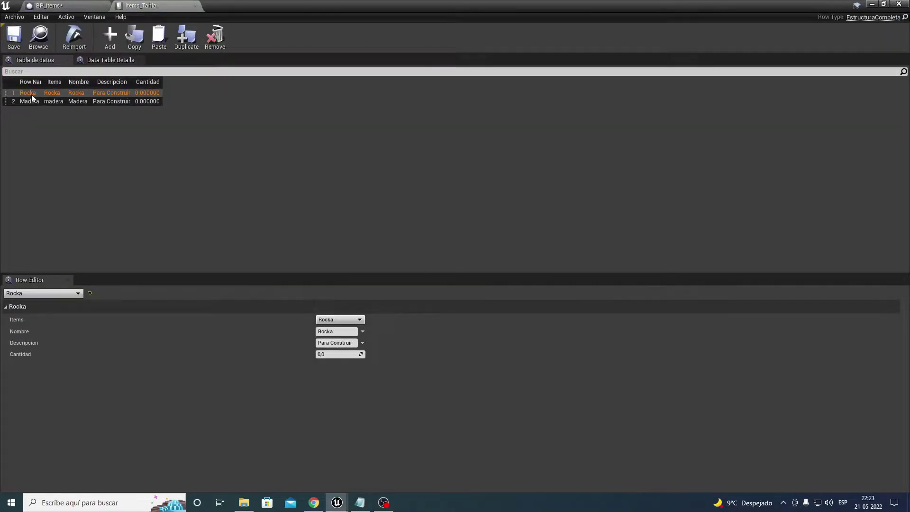
left_click(56, 5)
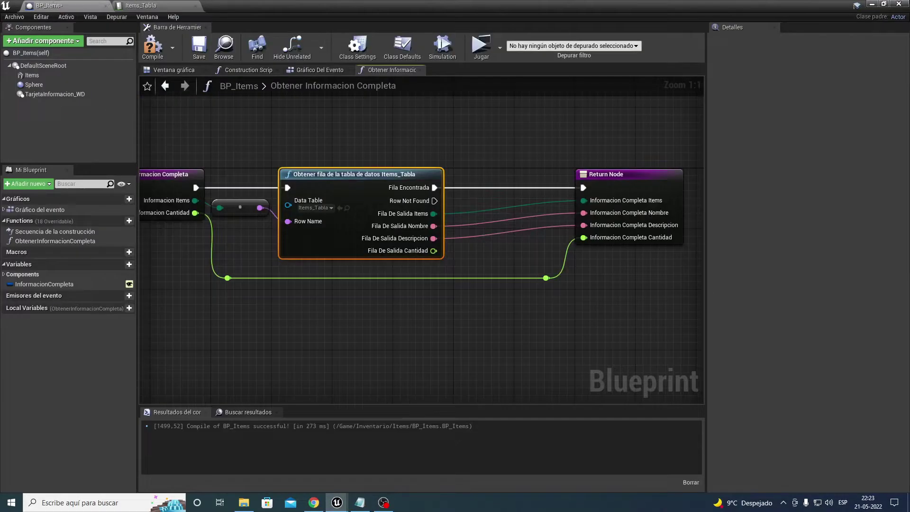
Minimize and restore the BP_Items editor, glance at Items_Tabla, and return to BP_Items
left_click(878, 5)
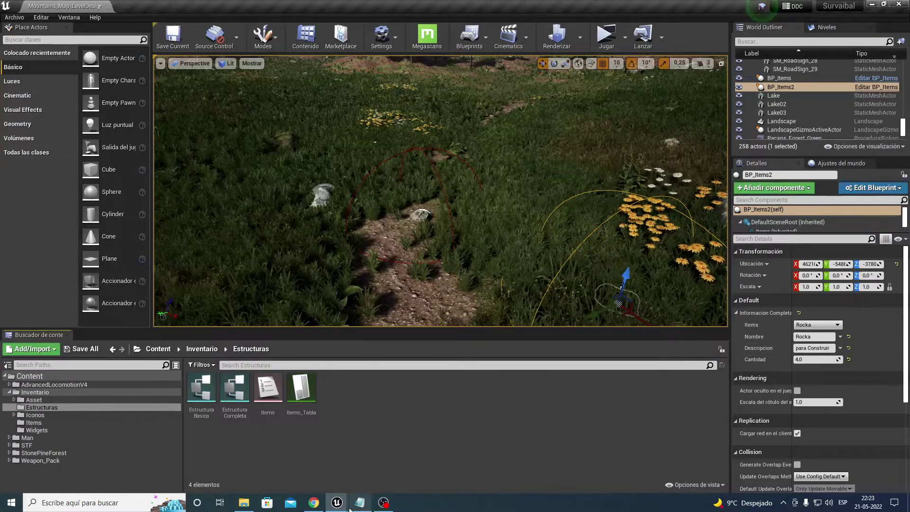
mouse_move(337, 502)
left_click(361, 450)
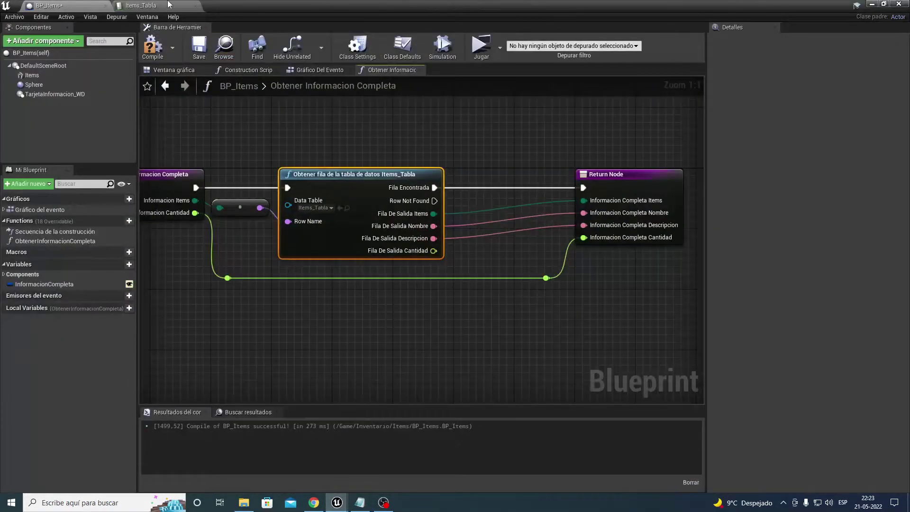
left_click(142, 6)
left_click(52, 5)
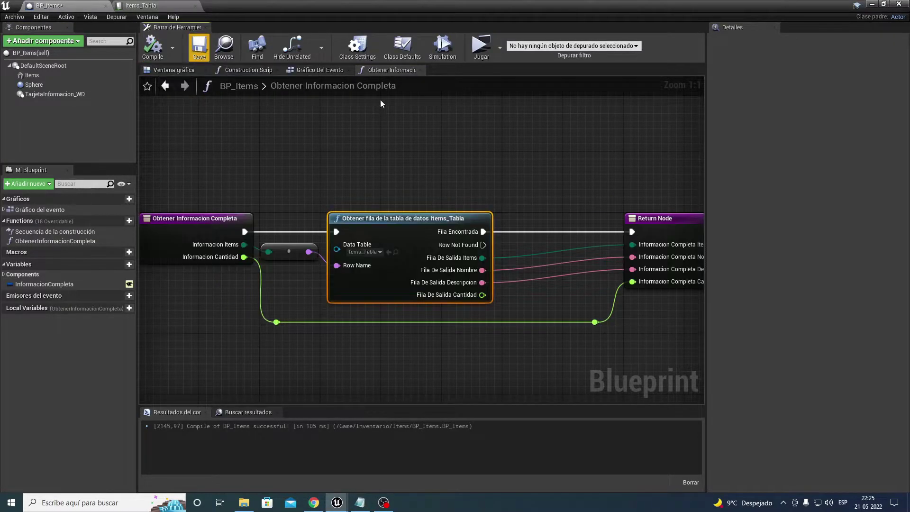
In the event graph, move the AJUSTAR setter far right and delete the Informacion Completa getter
left_click(320, 70)
right_click_drag(432, 137, 302, 138)
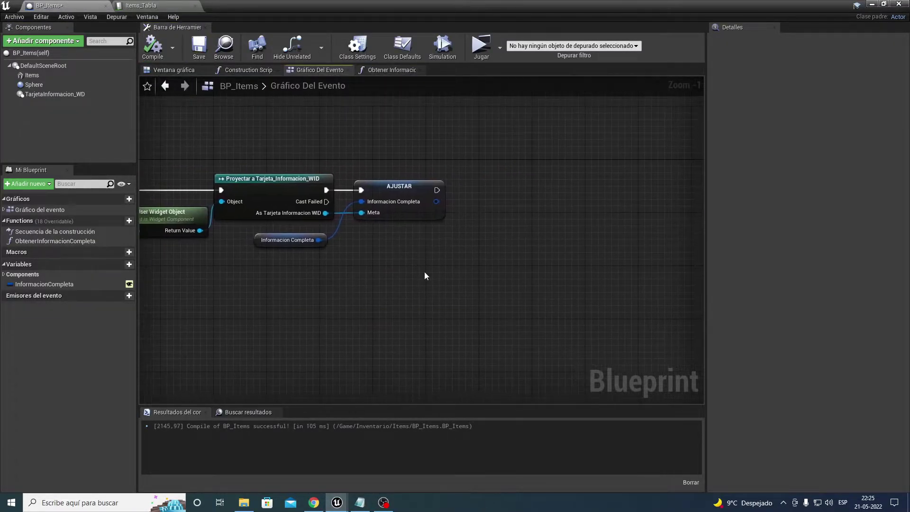
left_click_drag(426, 345, 393, 141)
mouse_move(405, 185)
left_mouse_down()
mouse_move(619, 174)
mouse_move(619, 187)
left_mouse_up()
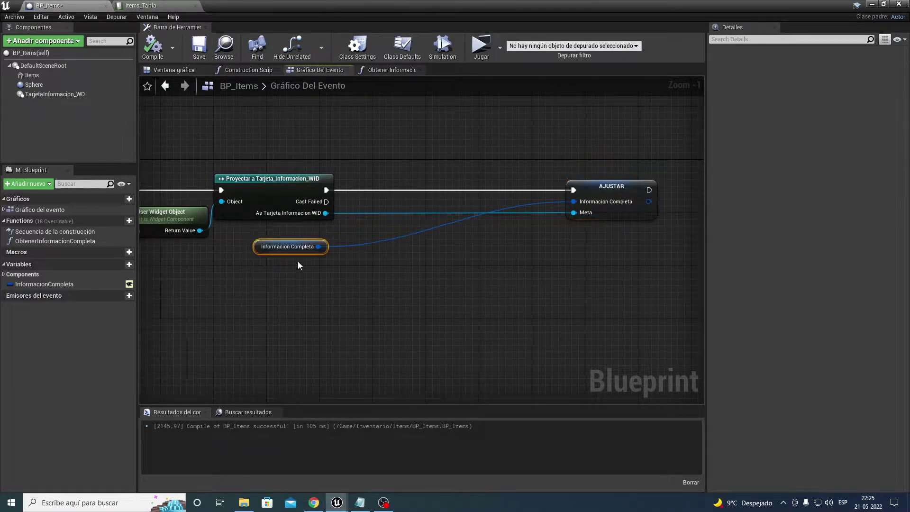
left_click_drag(260, 242, 436, 281)
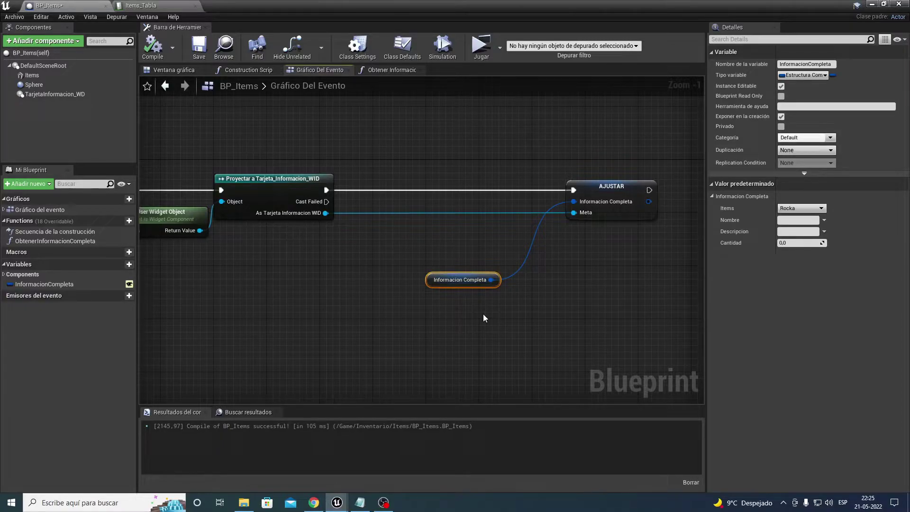
key("Delete")
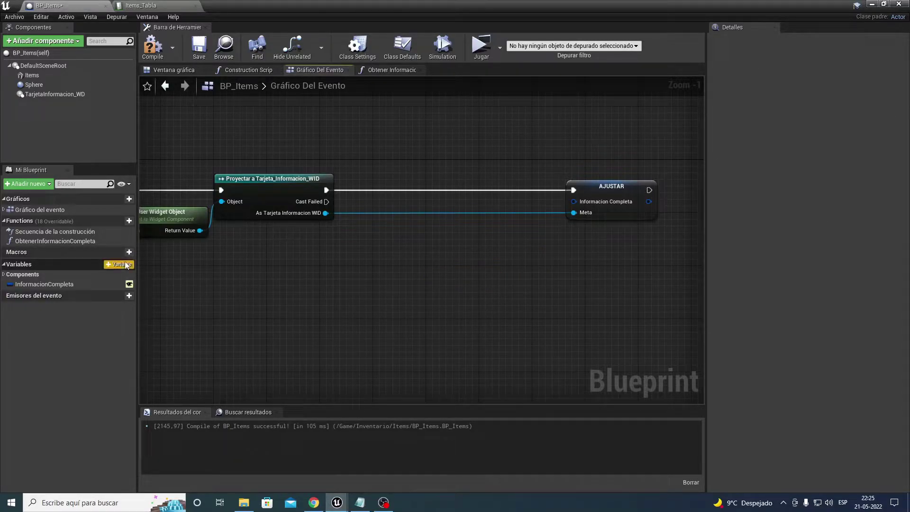
Add a new InformacionBasica variable of type Estructura Basica
left_click(129, 264)
type("InformacionBasica")
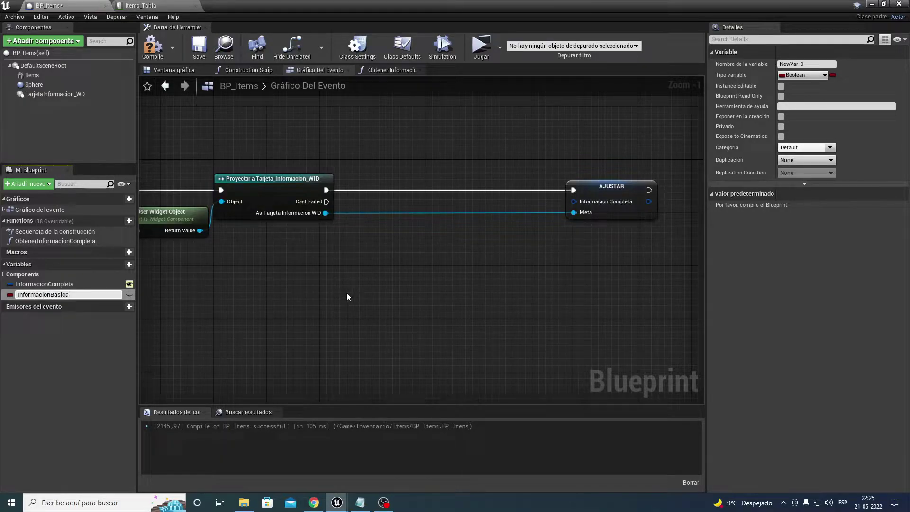
key("Return")
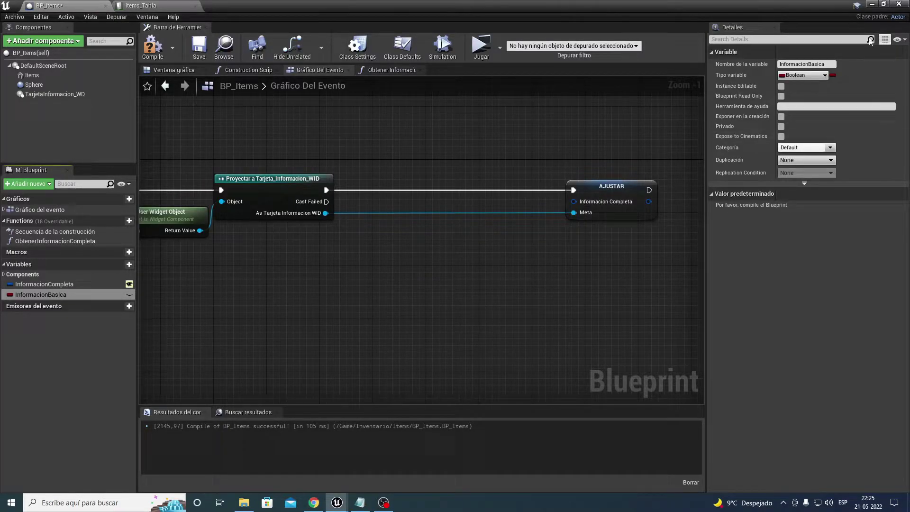
left_click(807, 75)
type("estr")
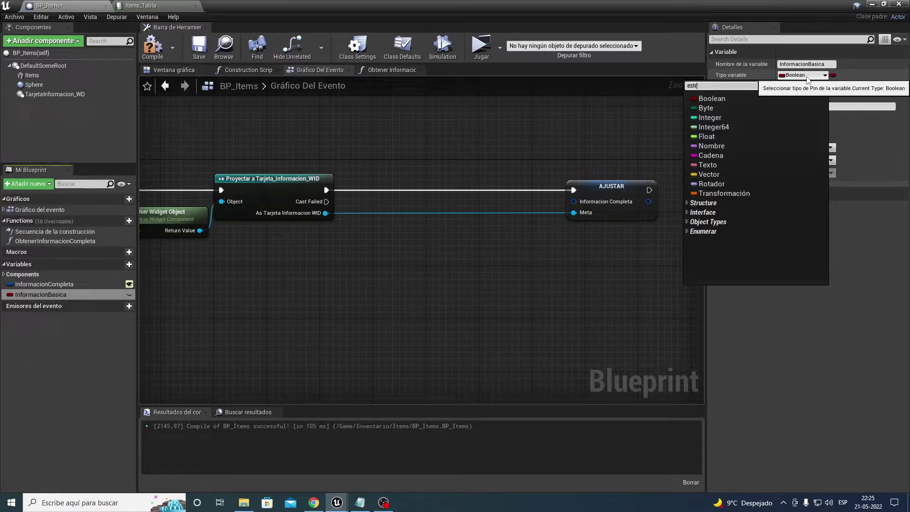
type("uctura")
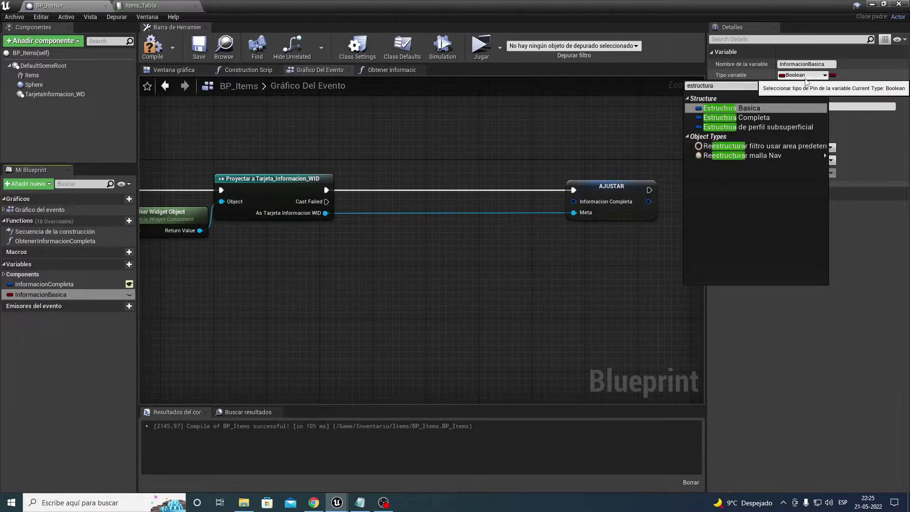
left_click(751, 109)
Place Obtener Informacion Completa after the cast, running into AJUSTAR and feeding its result there
right_click_drag(519, 251, 574, 246)
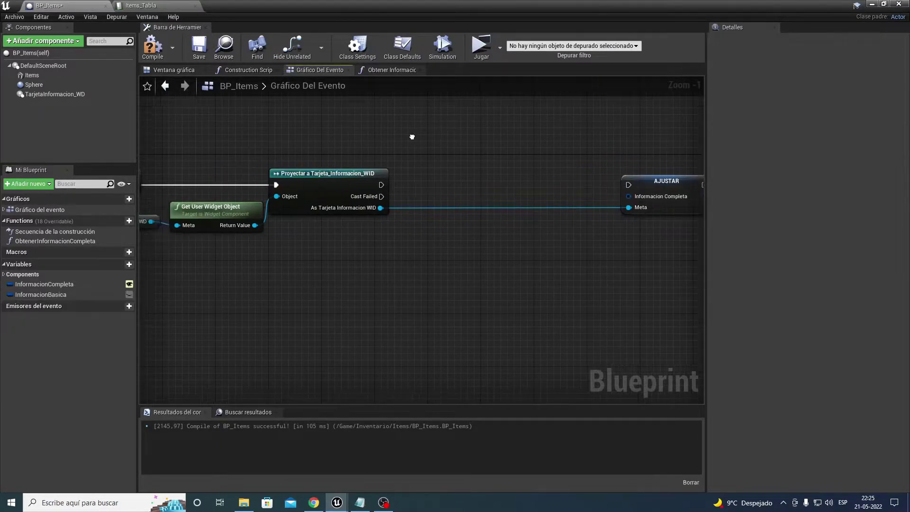
mouse_move(55, 241)
left_mouse_down()
mouse_move(496, 181)
mouse_move(448, 181)
left_mouse_up()
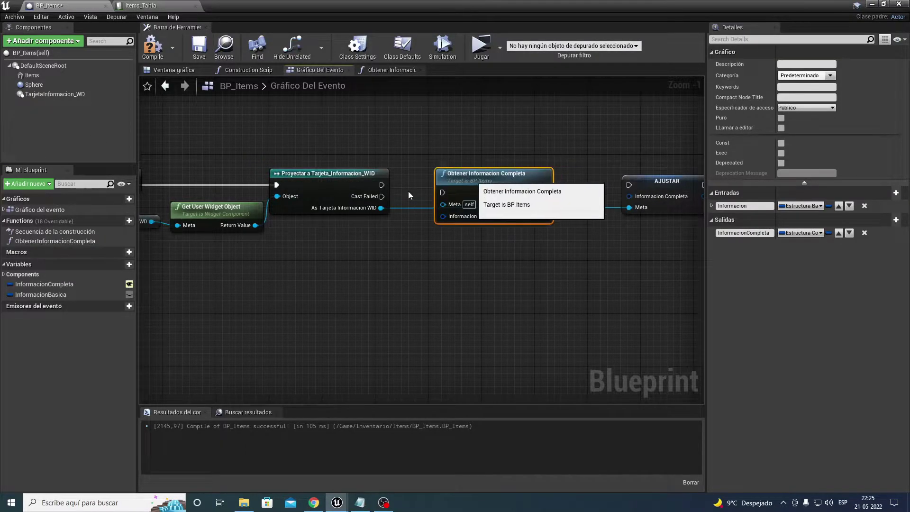
left_click(384, 188)
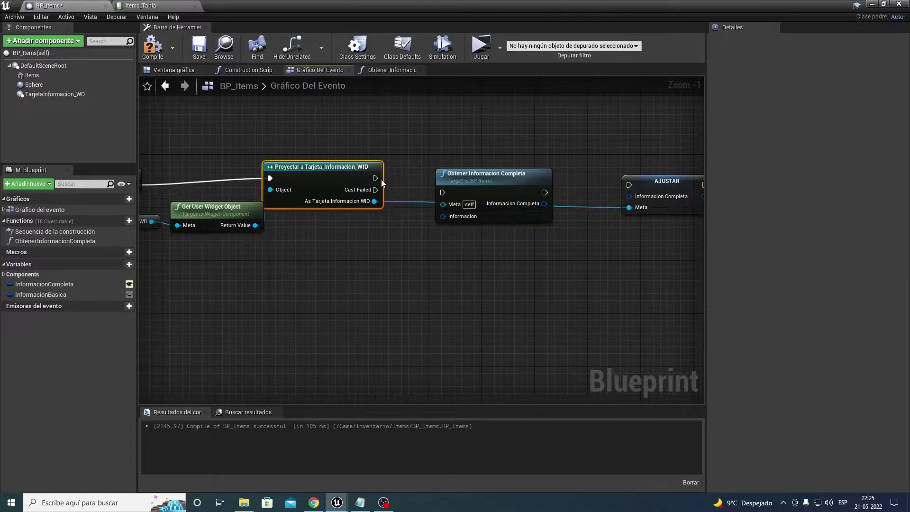
mouse_move(382, 185)
left_mouse_down()
mouse_move(443, 191)
mouse_move(483, 173)
left_mouse_up()
right_click_drag(484, 179, 372, 184)
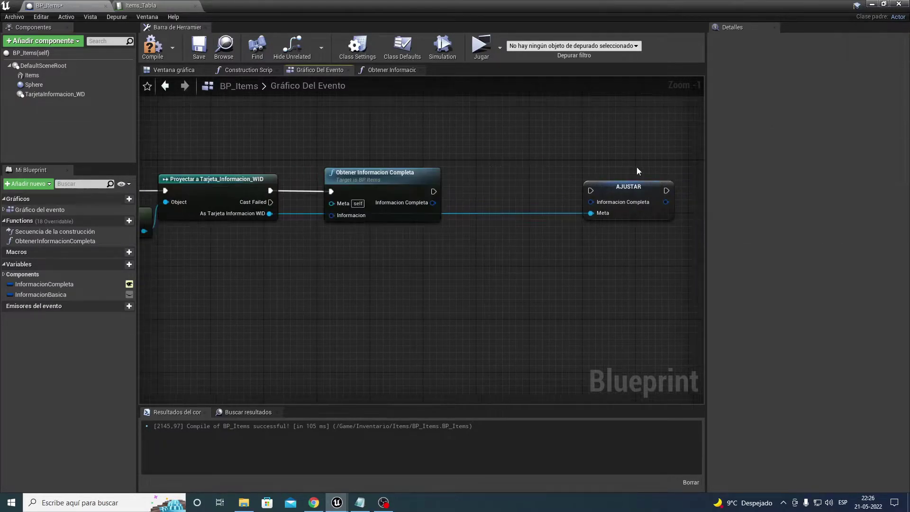
left_click_drag(628, 186, 569, 189)
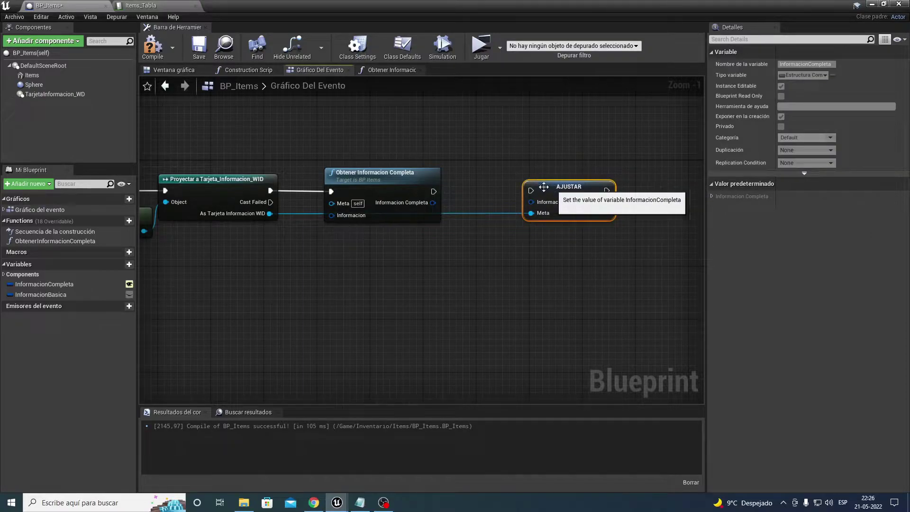
right_click_drag(424, 187, 413, 153)
left_click_drag(421, 156, 520, 155)
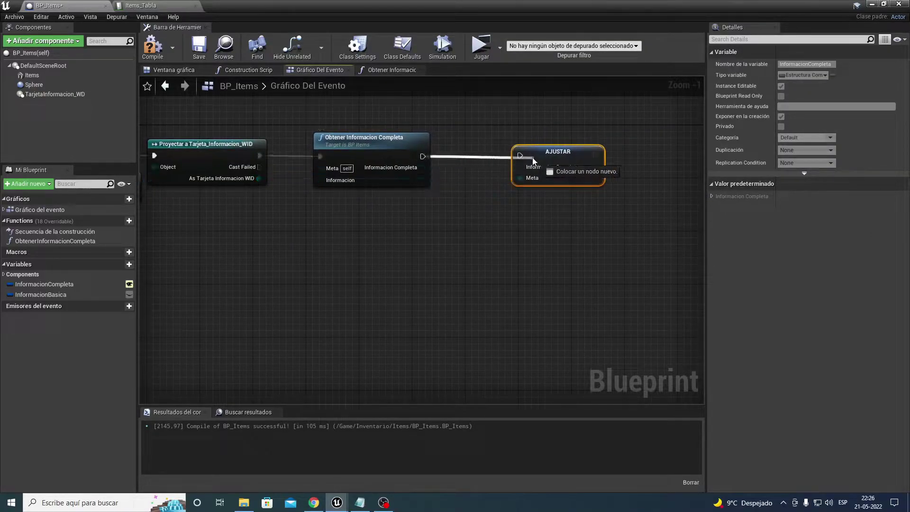
left_click_drag(421, 168, 524, 167)
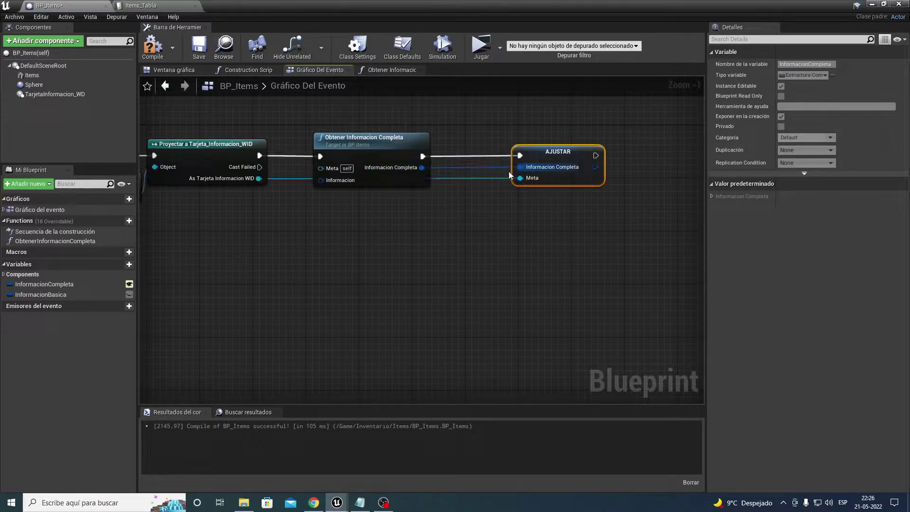
Add an InformacionBasica getter wired into Obtener Informacion Completa's Informacion input
left_click_drag(61, 294, 236, 210)
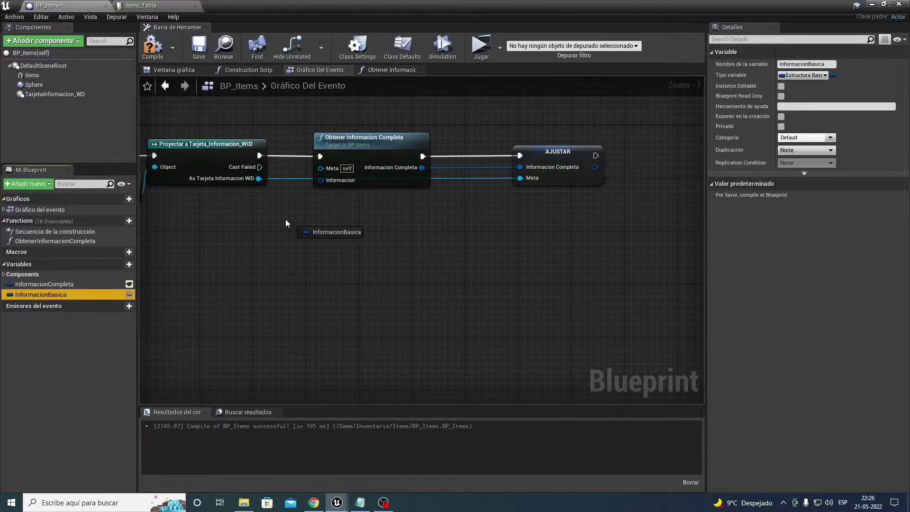
left_click(260, 221)
left_click_drag(291, 212, 322, 182)
mouse_move(375, 210)
right_mouse_down()
mouse_move(362, 255)
mouse_move(311, 244)
right_mouse_up()
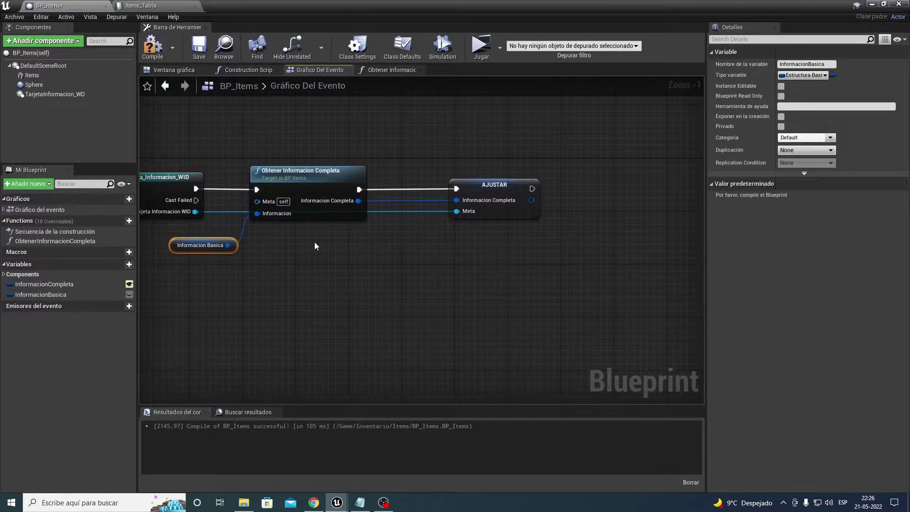
Add two reroute points on the Meta wire, tidy the AJUSTAR layout, then return to the level editor
double_click(390, 211)
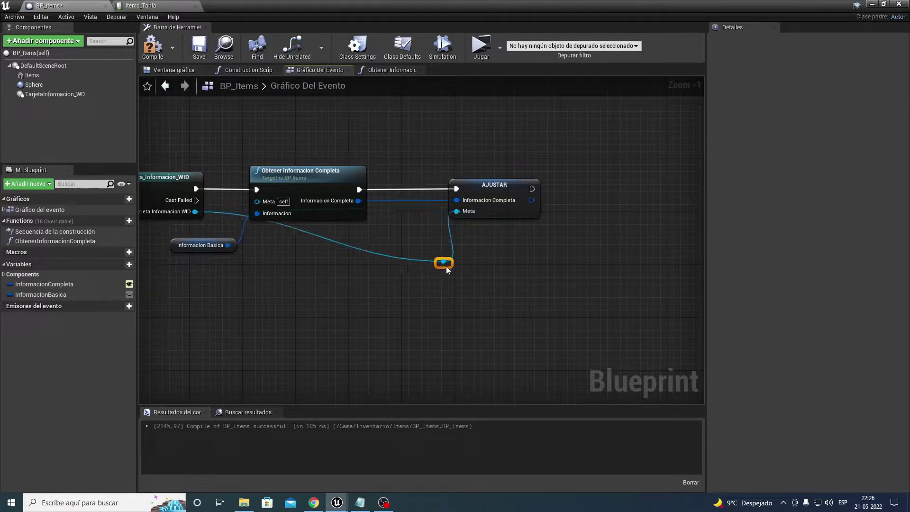
double_click(397, 247)
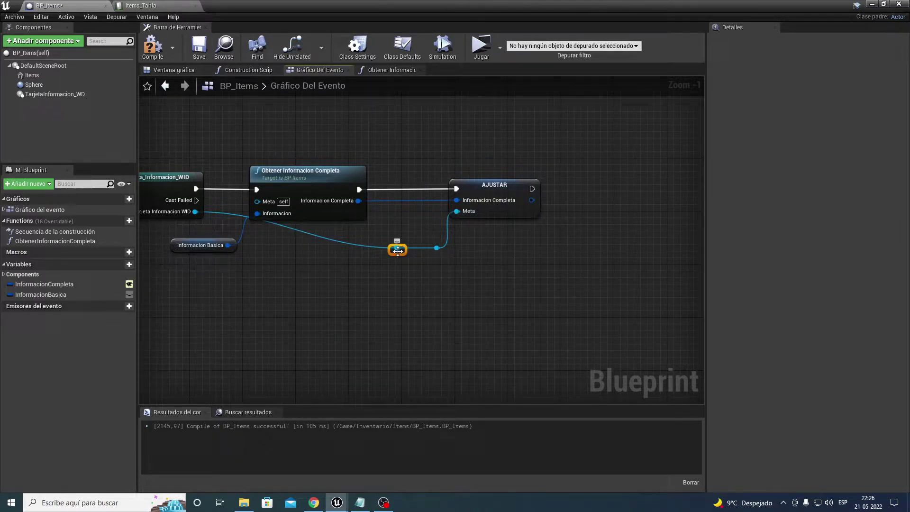
mouse_move(226, 248)
left_mouse_down()
mouse_move(204, 259)
mouse_move(136, 234)
mouse_move(247, 233)
left_mouse_up()
mouse_move(603, 163)
right_mouse_down()
mouse_move(570, 184)
mouse_move(508, 181)
mouse_move(561, 181)
right_mouse_up()
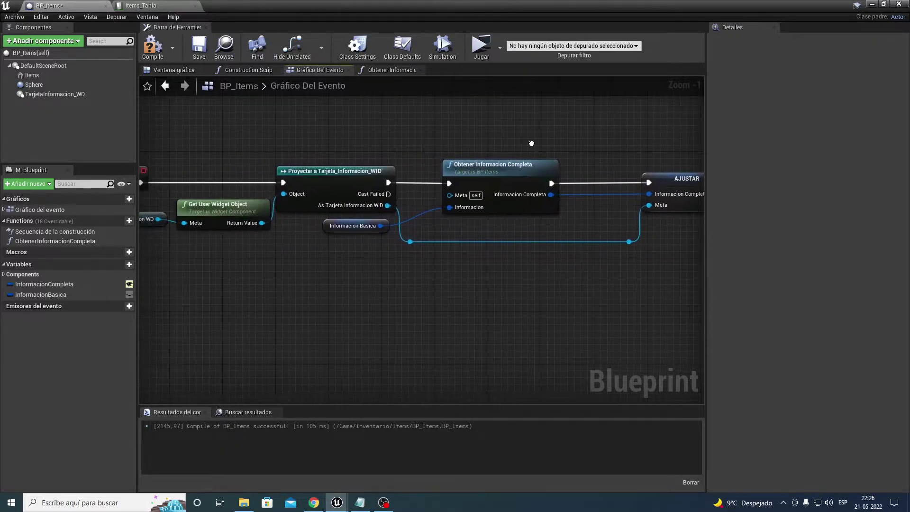
right_click_drag(445, 157, 487, 170)
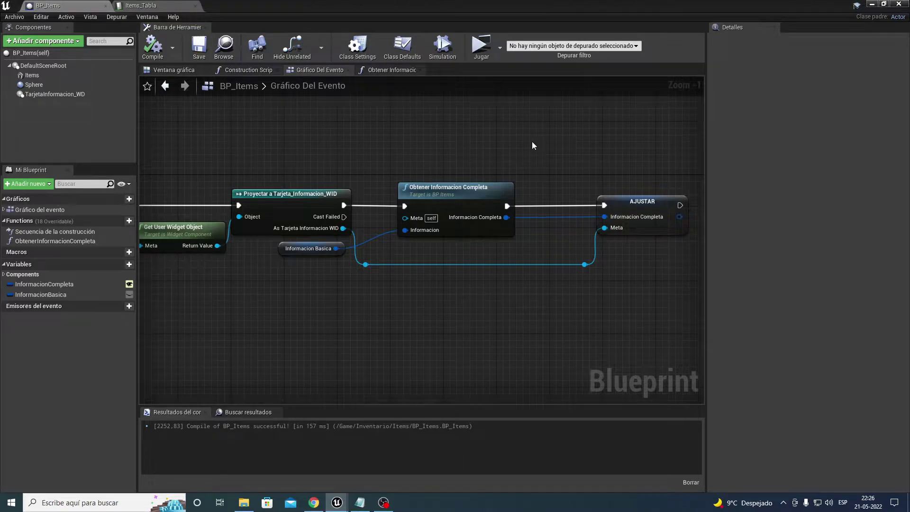
right_click_drag(559, 307, 454, 299)
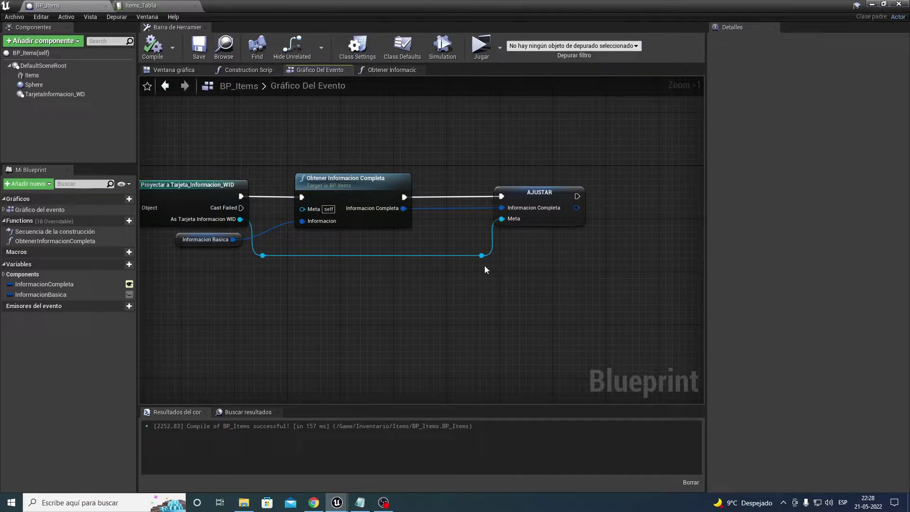
left_click_drag(447, 311, 581, 181)
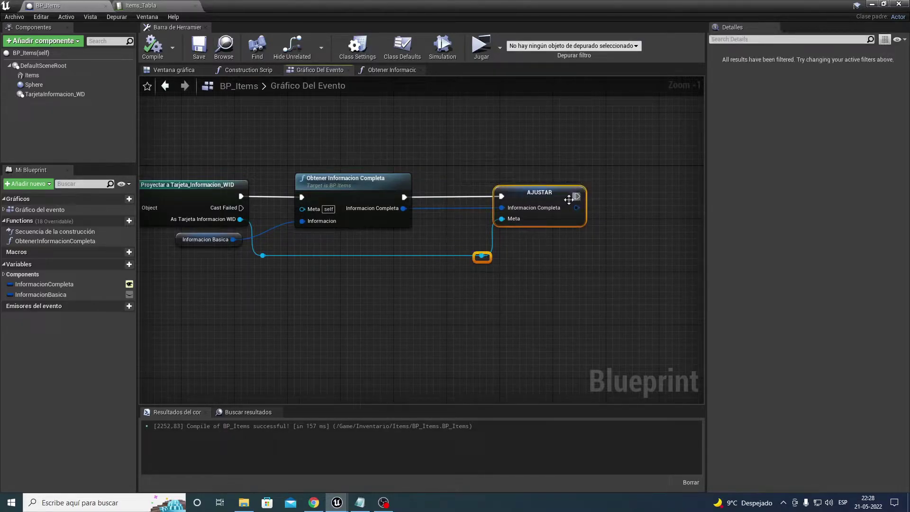
mouse_move(609, 315)
right_mouse_down()
mouse_move(575, 285)
mouse_move(443, 268)
mouse_move(483, 294)
right_mouse_up()
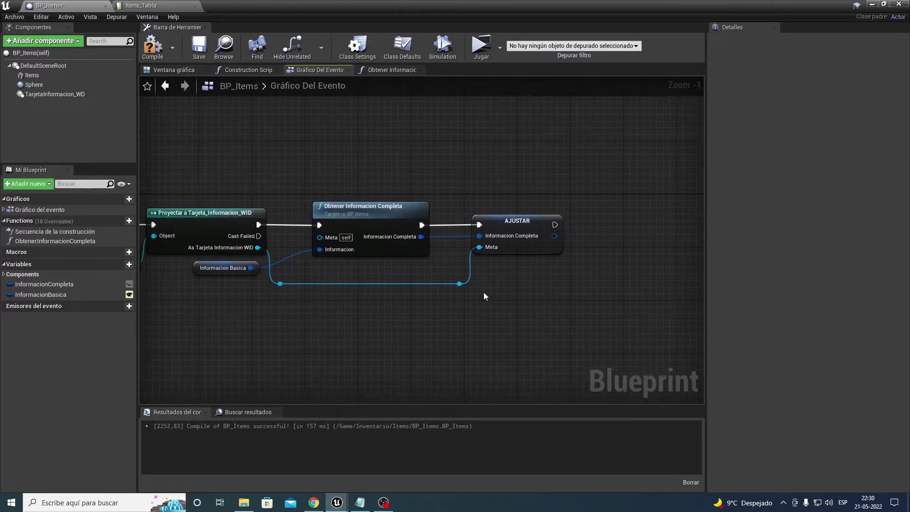
left_click_drag(451, 313, 513, 240)
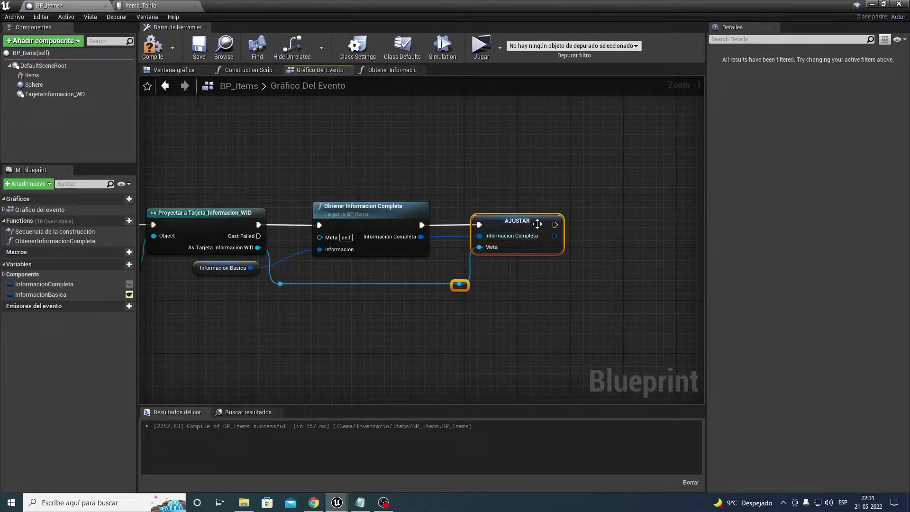
mouse_move(161, 195)
left_mouse_down()
mouse_move(187, 230)
mouse_move(186, 222)
left_mouse_up()
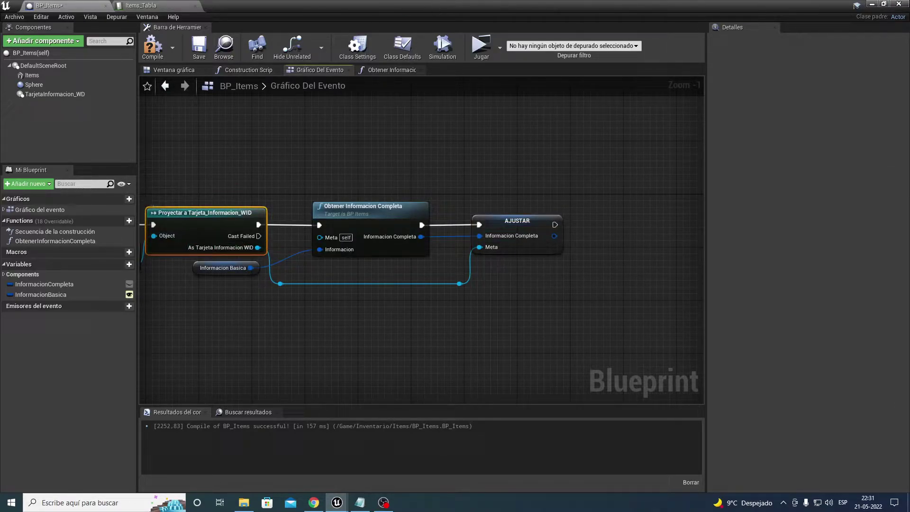
left_click(870, 4)
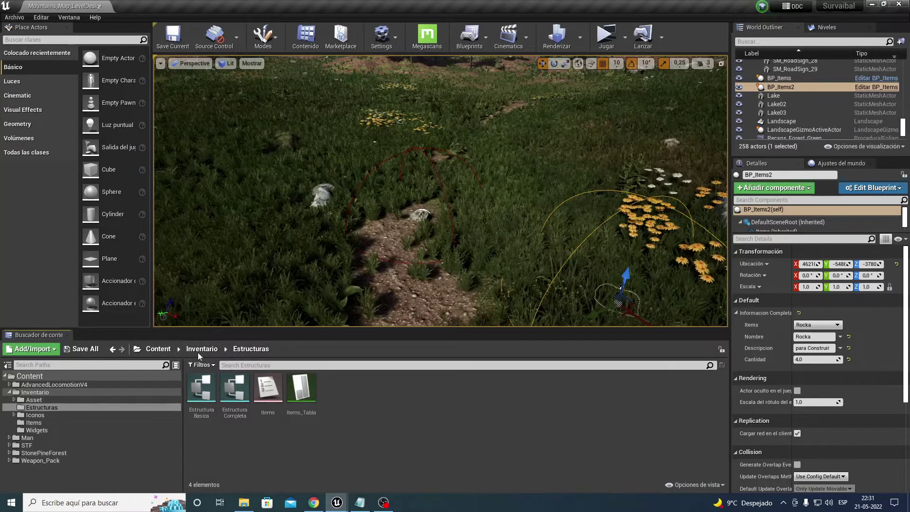
Open Tarjeta_Informacion_WID from Inventario > Widgets, check its InformacionCompleta variable, then return to BP_Items
left_click(201, 350)
double_click(334, 387)
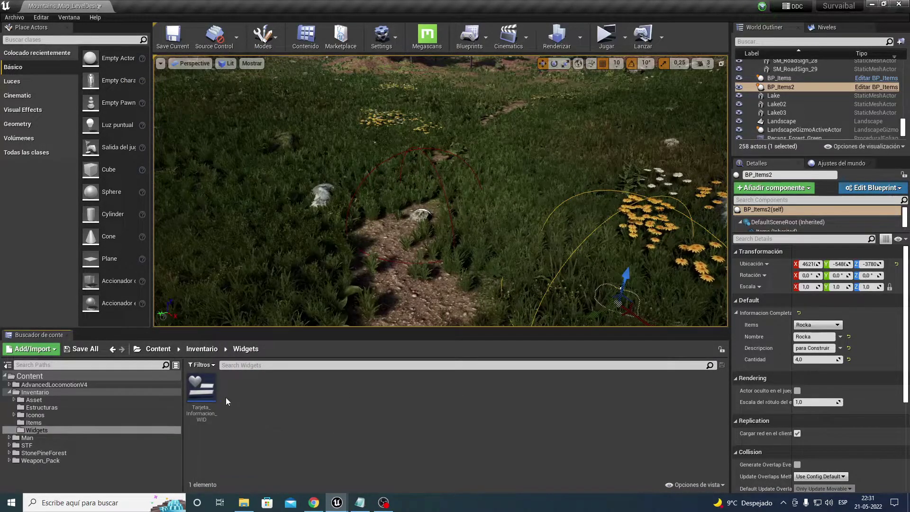
double_click(204, 389)
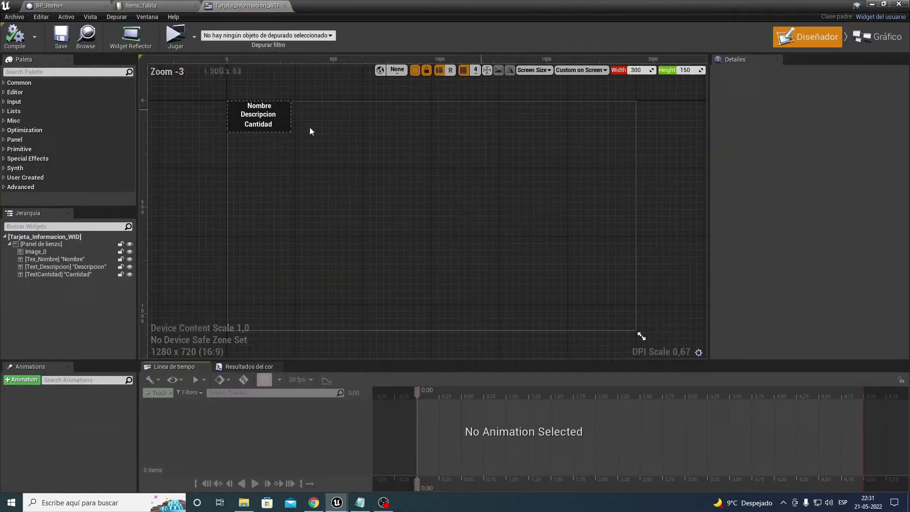
left_click(878, 40)
left_click(52, 205)
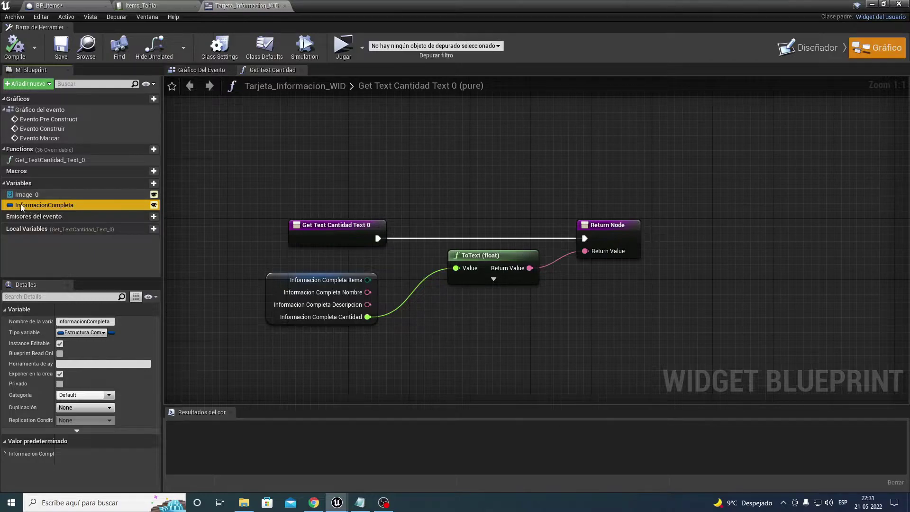
left_click(61, 5)
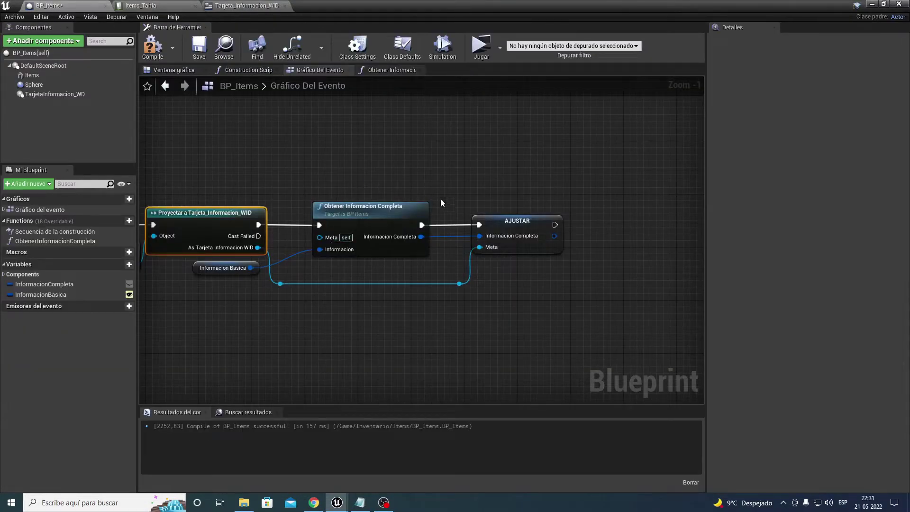
Add a second InformacionCompleta setter storing Obtener's result before the original AJUSTAR, then compile and save
right_click_drag(297, 161, 417, 154)
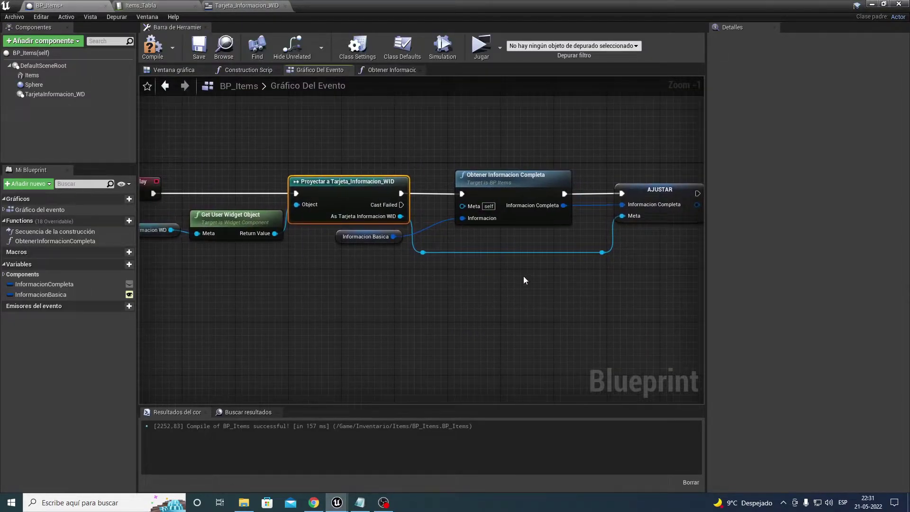
right_click_drag(523, 278, 425, 278)
right_click_drag(548, 161, 506, 162)
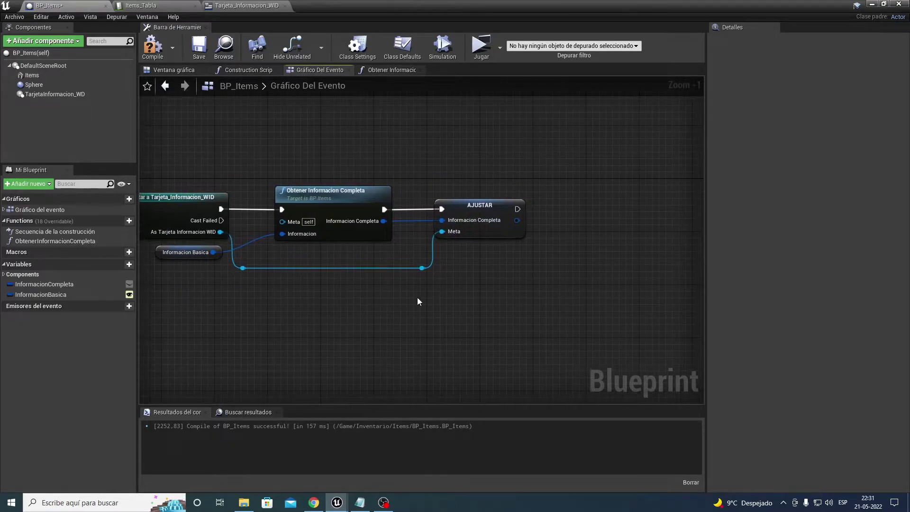
mouse_move(418, 297)
left_mouse_down()
mouse_move(483, 207)
mouse_move(595, 206)
left_mouse_up()
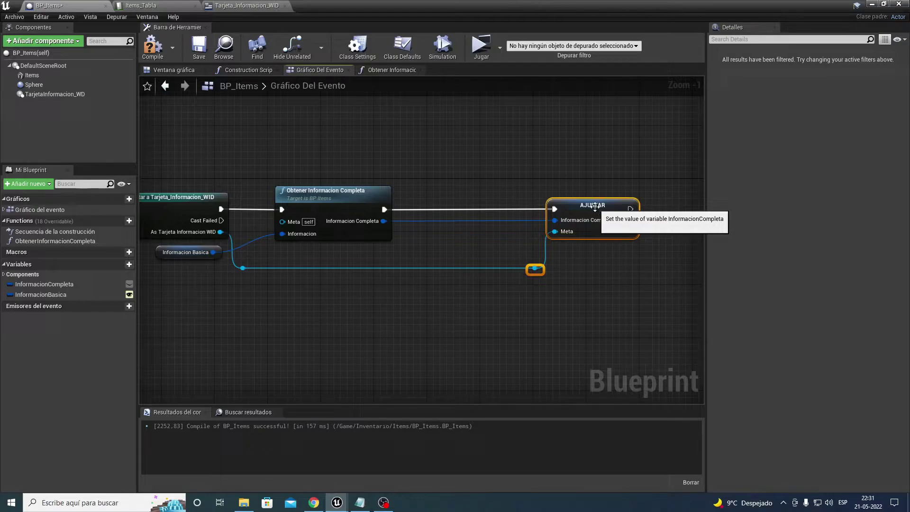
left_click_drag(40, 286, 423, 180)
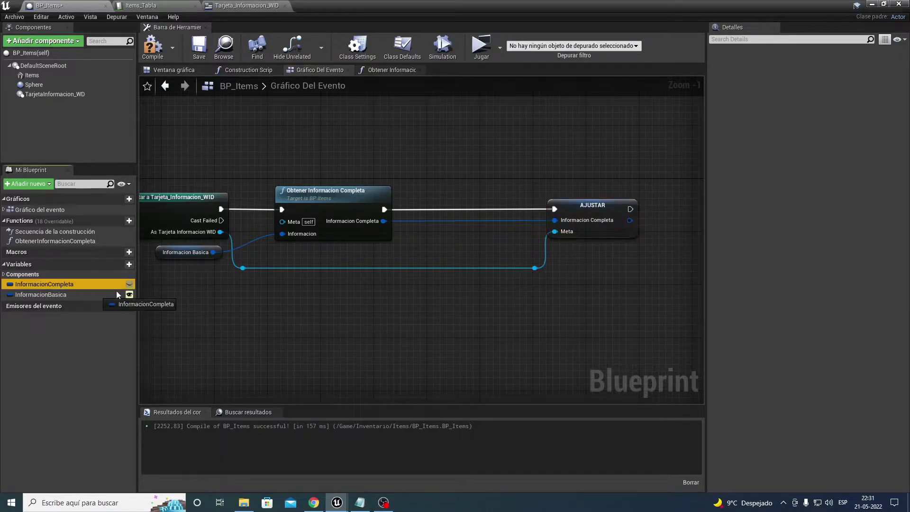
left_click(429, 184)
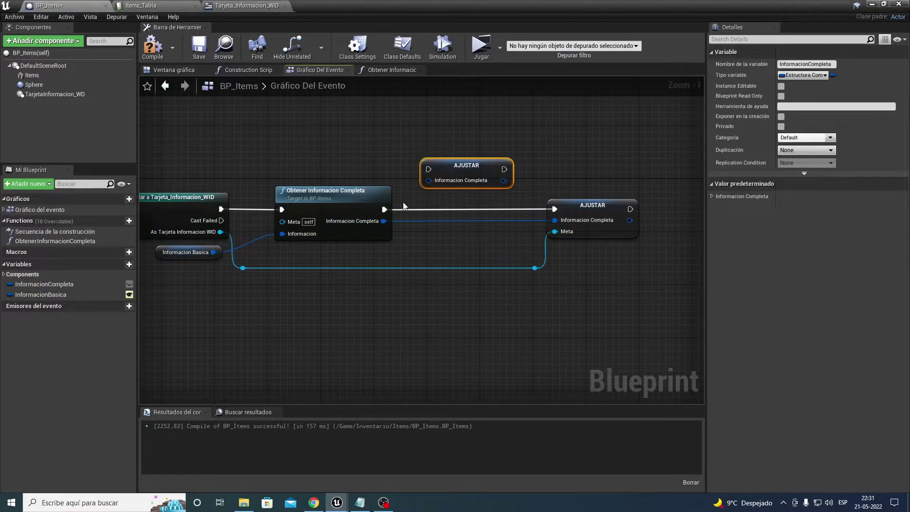
left_click_drag(384, 209, 427, 170)
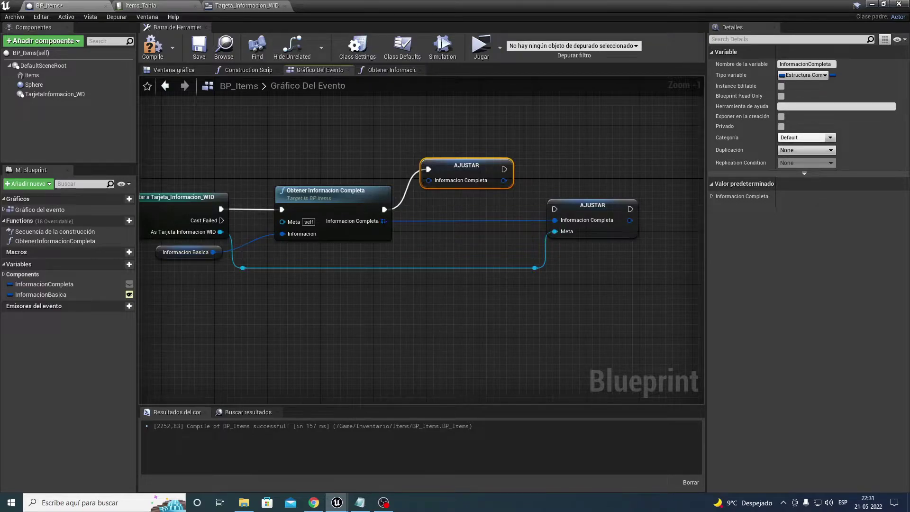
mouse_move(384, 221)
left_mouse_down()
mouse_move(428, 180)
mouse_move(449, 213)
mouse_move(555, 221)
left_mouse_up()
mouse_move(471, 216)
left_mouse_down()
mouse_move(477, 164)
mouse_move(477, 216)
mouse_move(553, 210)
left_mouse_up()
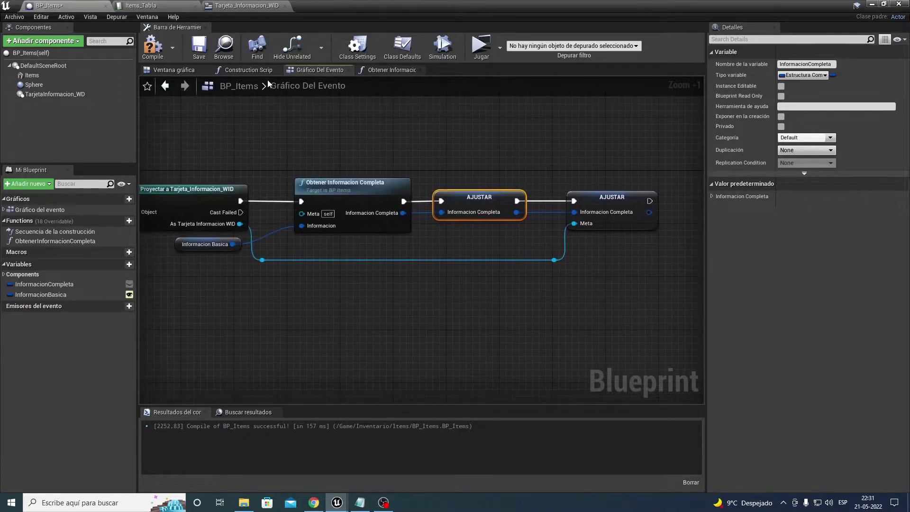
left_click(153, 47)
left_click(200, 47)
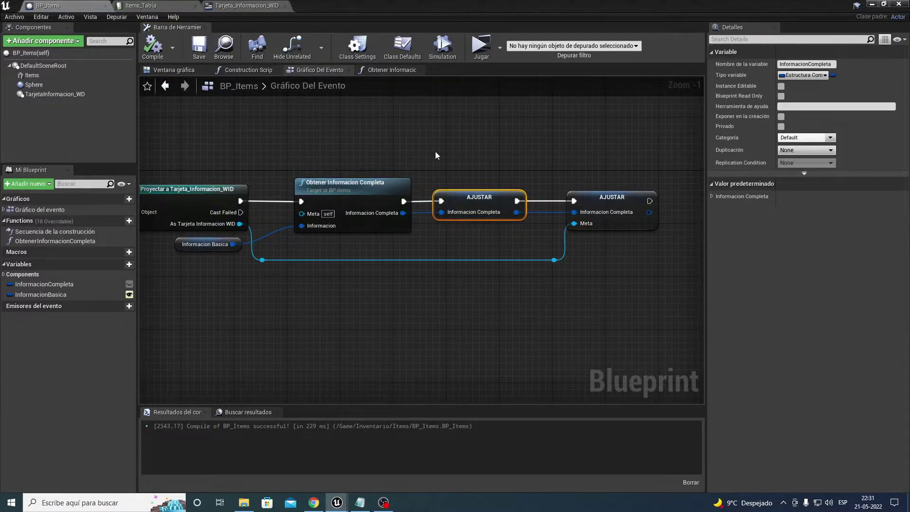
Review the event chain from BeginPlay through the cast to the last AJUSTAR setter
right_click_drag(330, 187, 601, 194)
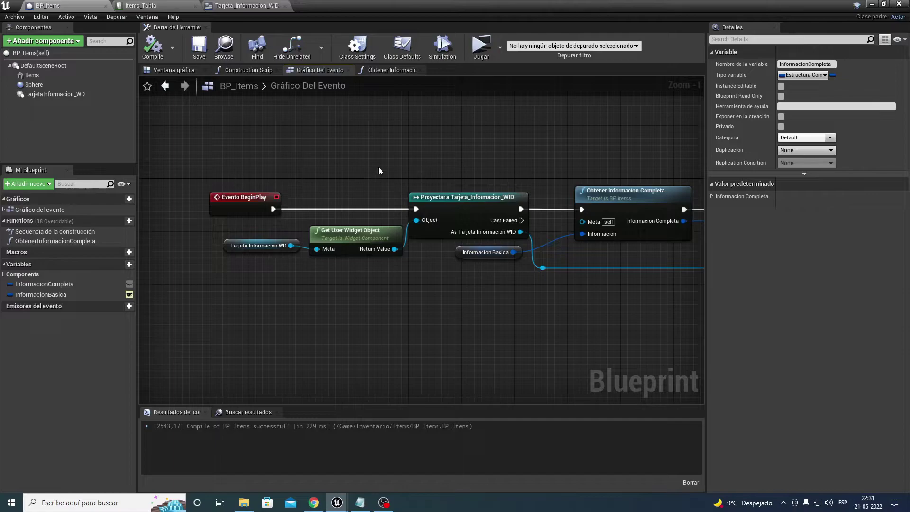
left_click_drag(374, 195, 442, 304)
right_click_drag(442, 305, 316, 273)
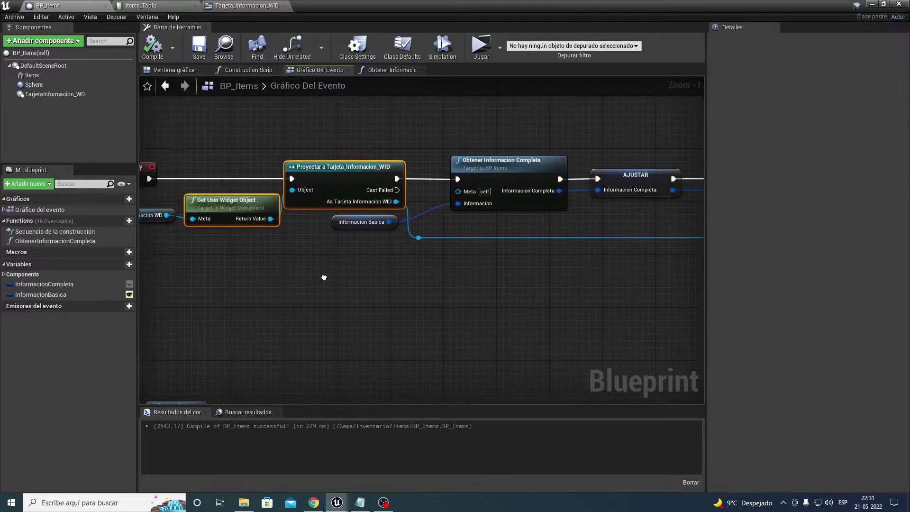
left_click_drag(325, 141, 453, 295)
right_click_drag(453, 295, 329, 285)
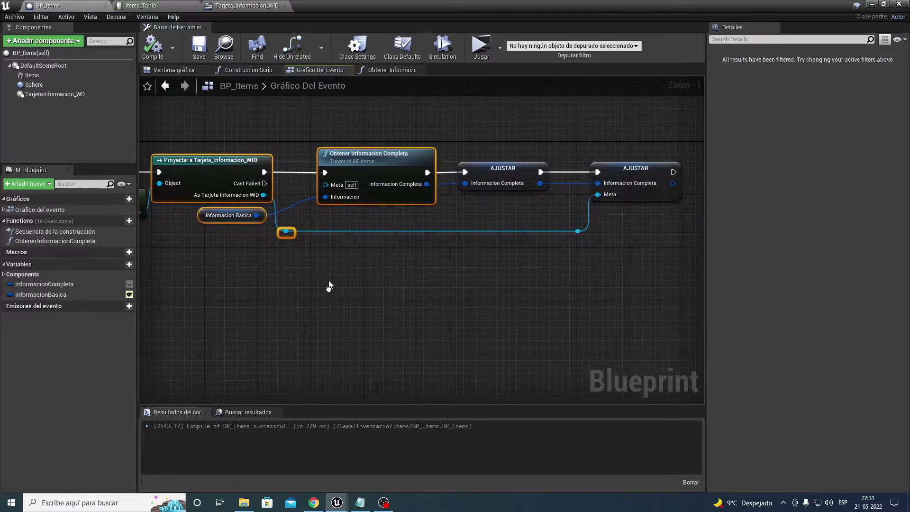
left_click_drag(425, 279, 646, 222)
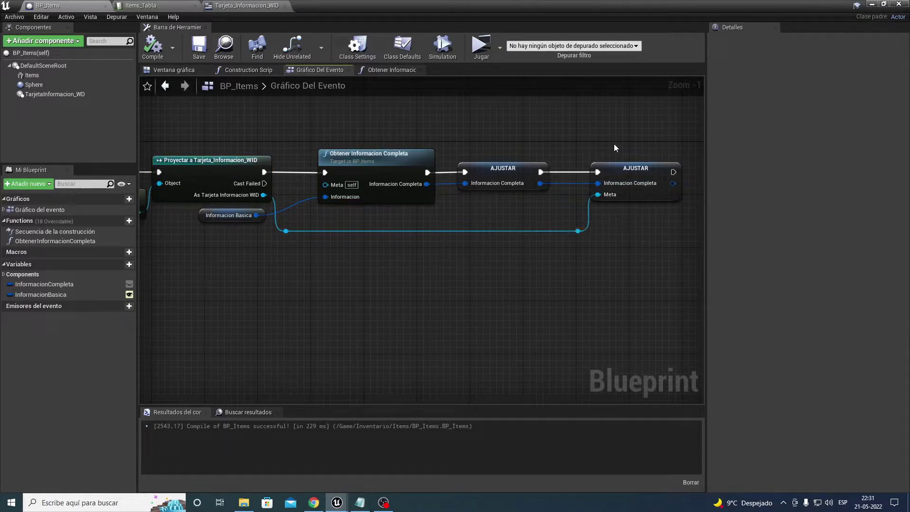
left_click_drag(613, 133, 643, 200)
left_click_drag(655, 231, 654, 229)
right_click_drag(593, 242, 509, 264)
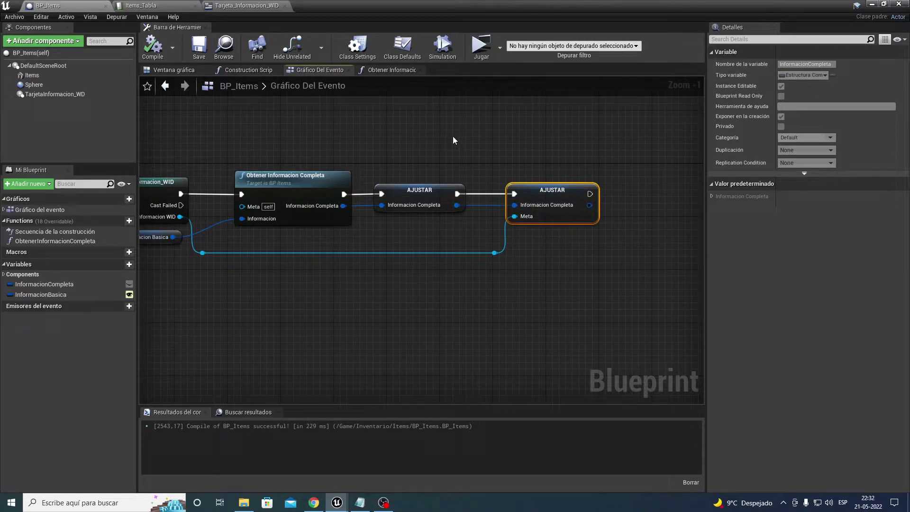
right_click_drag(354, 181, 464, 165)
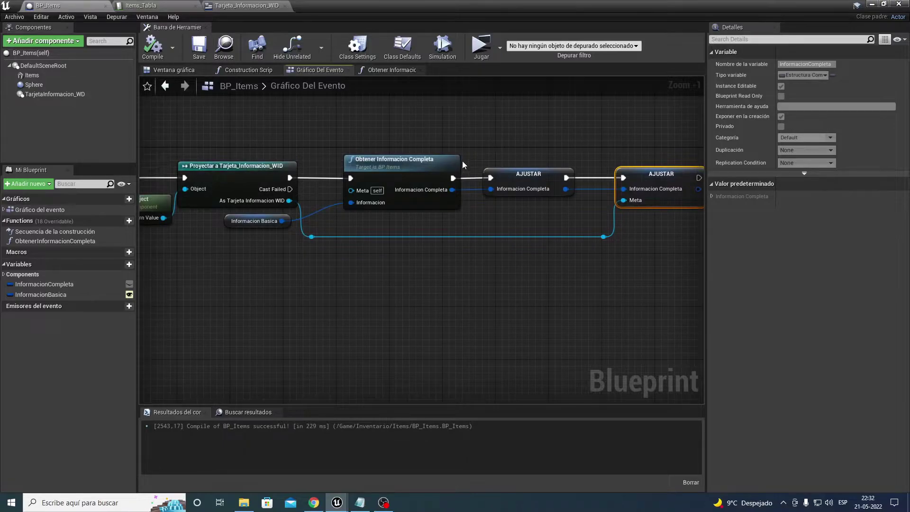
left_click(233, 226)
double_click(385, 171)
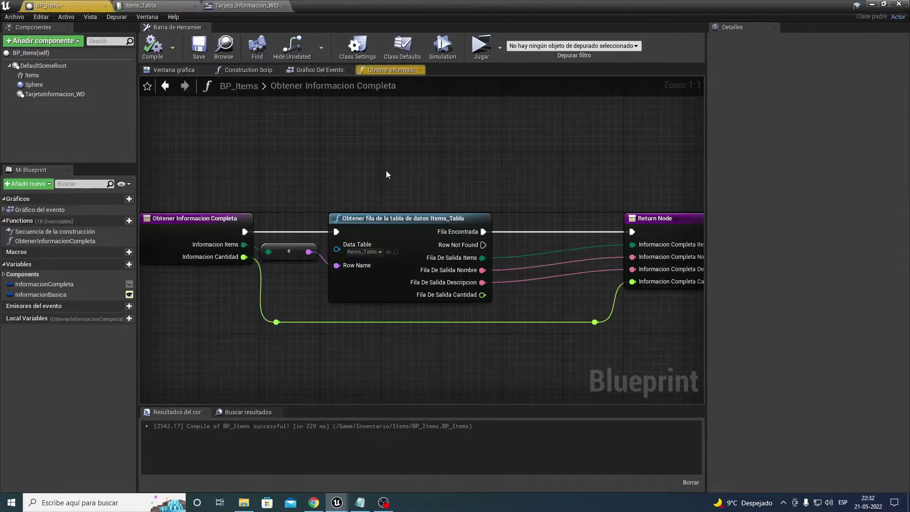
right_click_drag(386, 174, 421, 164)
mouse_move(335, 154)
left_mouse_down()
mouse_move(493, 297)
mouse_move(541, 300)
left_mouse_up()
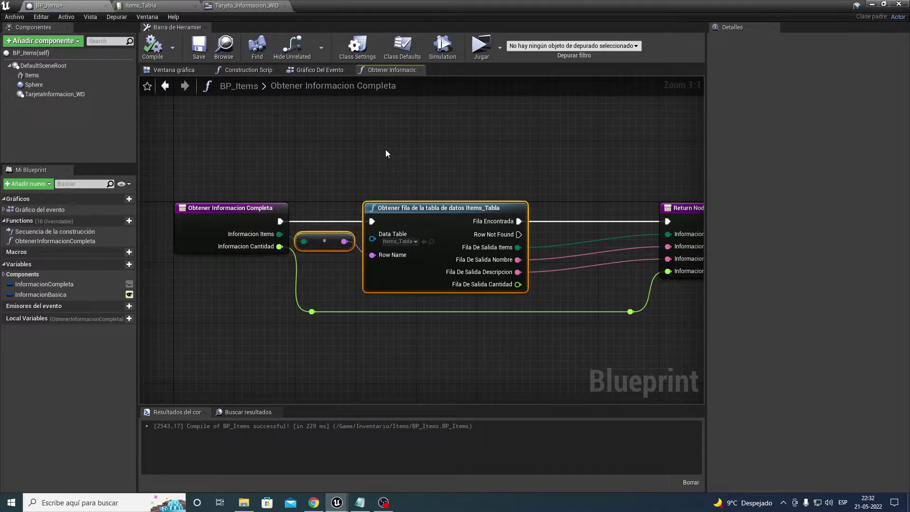
left_click_drag(544, 300, 545, 300)
right_click_drag(333, 122, 319, 139)
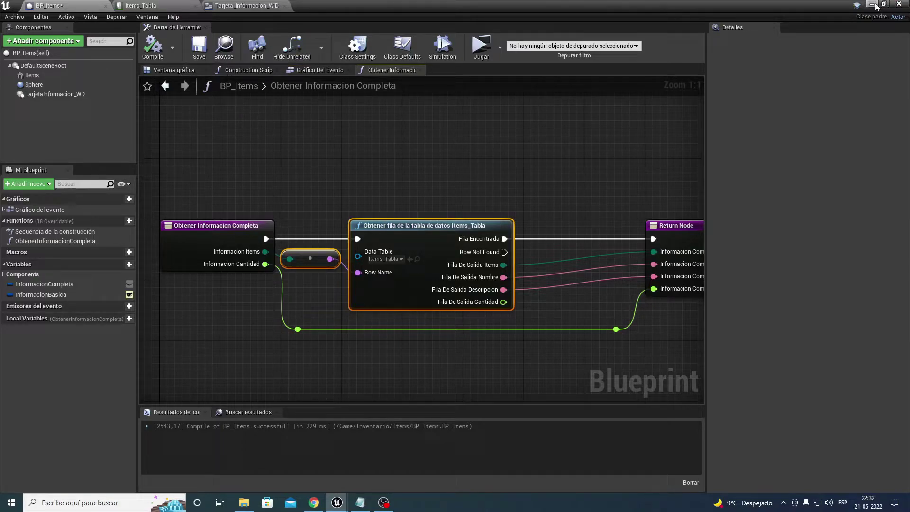
left_click(872, 4)
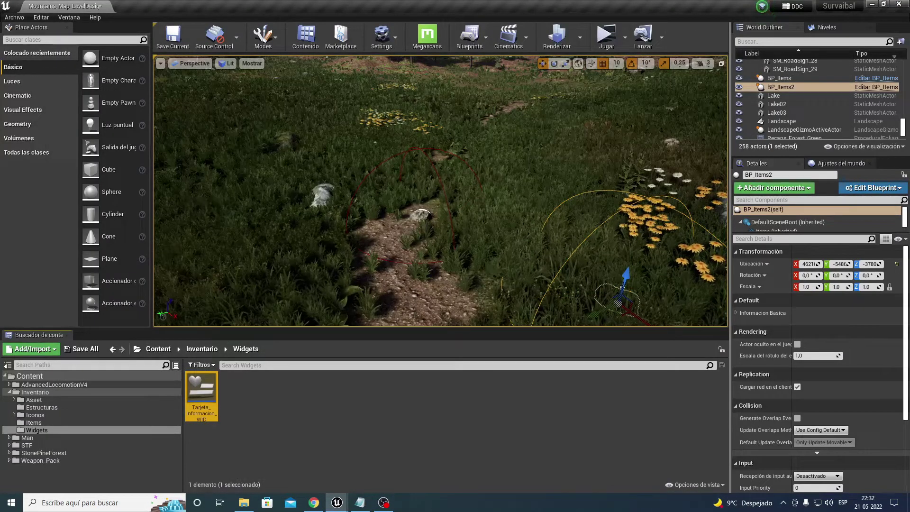
left_click(779, 77)
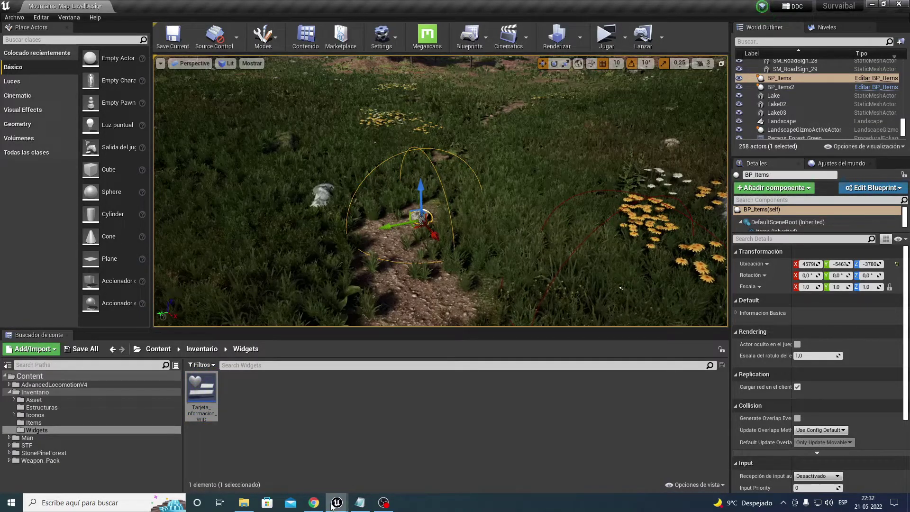
mouse_move(335, 503)
left_click(385, 473)
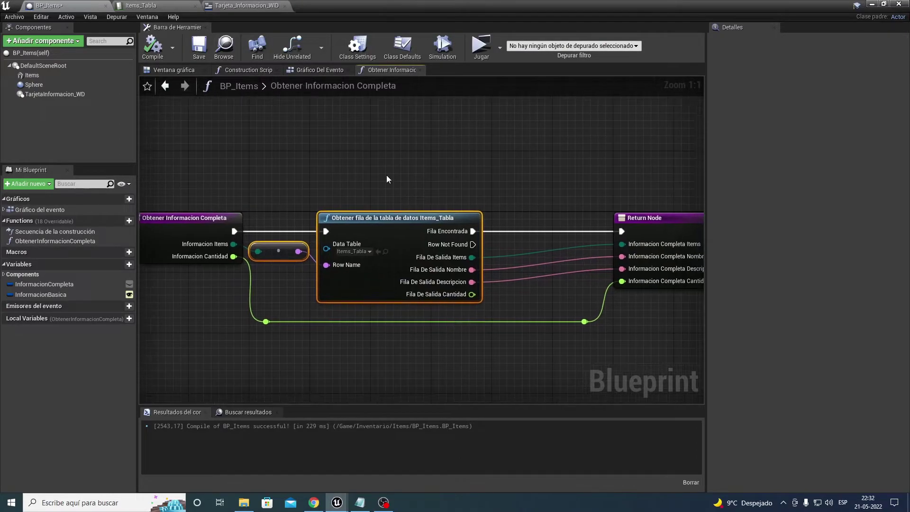
left_click(314, 71)
right_click_drag(436, 136, 480, 156)
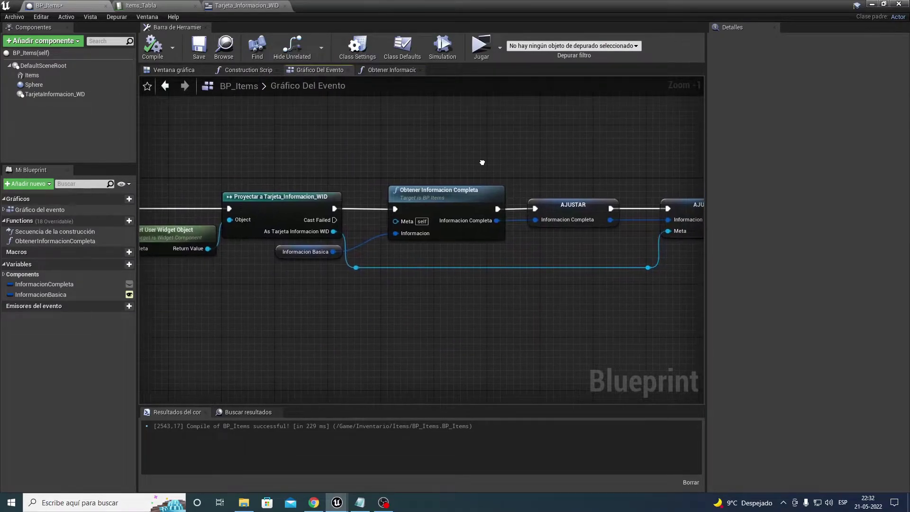
right_click_drag(383, 141, 256, 148)
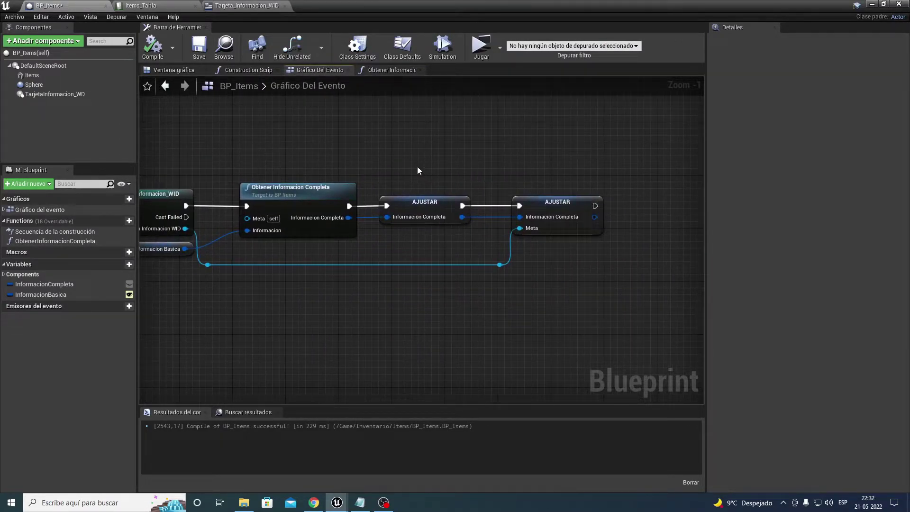
left_click_drag(458, 238, 458, 239)
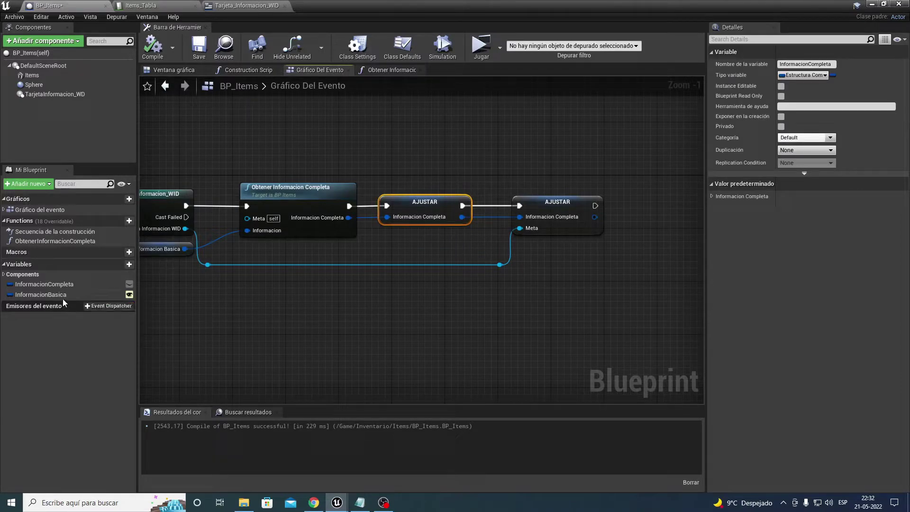
left_click(59, 283)
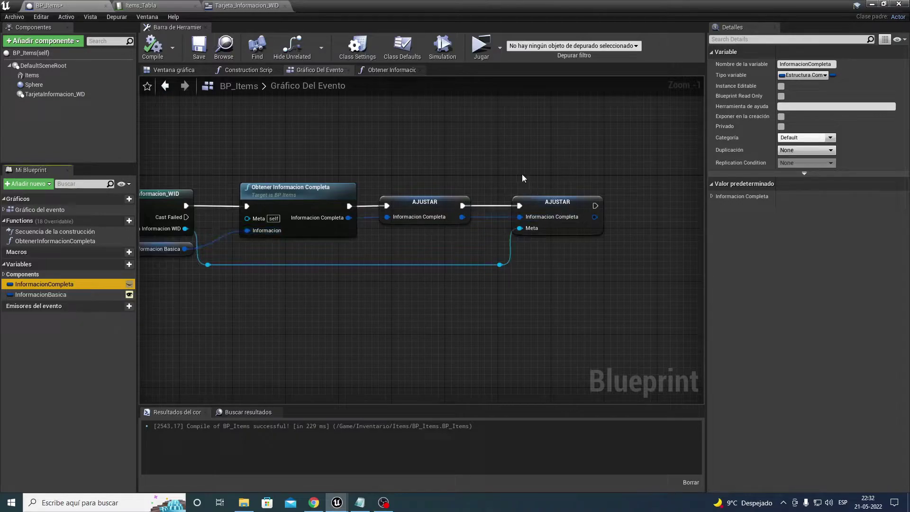
left_click(531, 203)
right_click_drag(499, 281, 595, 275)
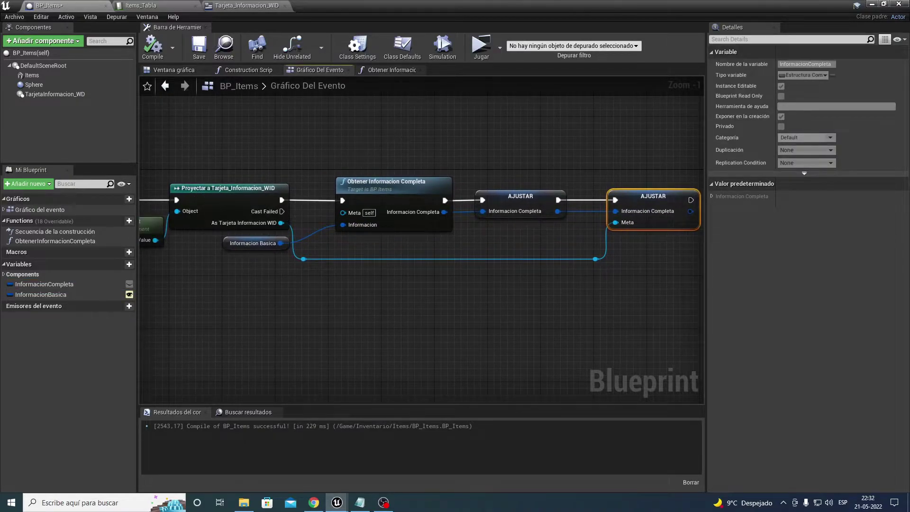
right_click_drag(497, 266, 583, 259)
right_click_drag(521, 204, 394, 200)
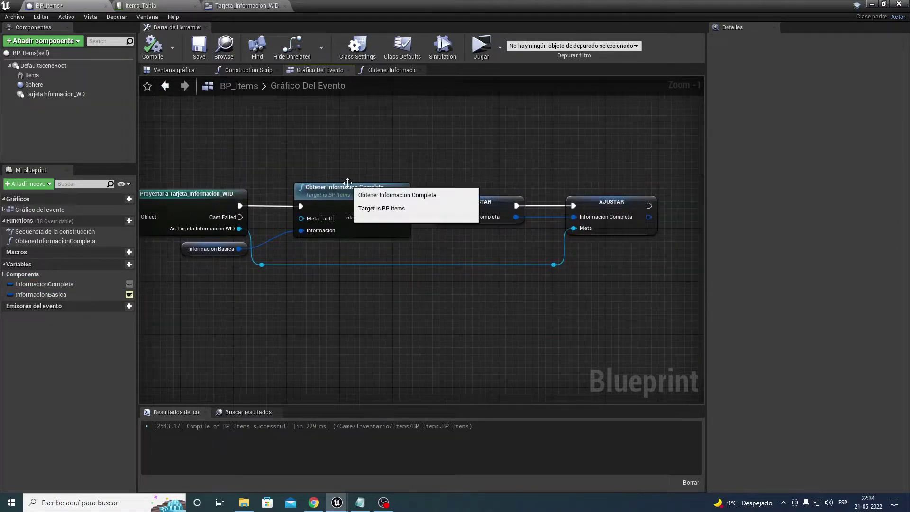
left_click(347, 183)
double_click(375, 192)
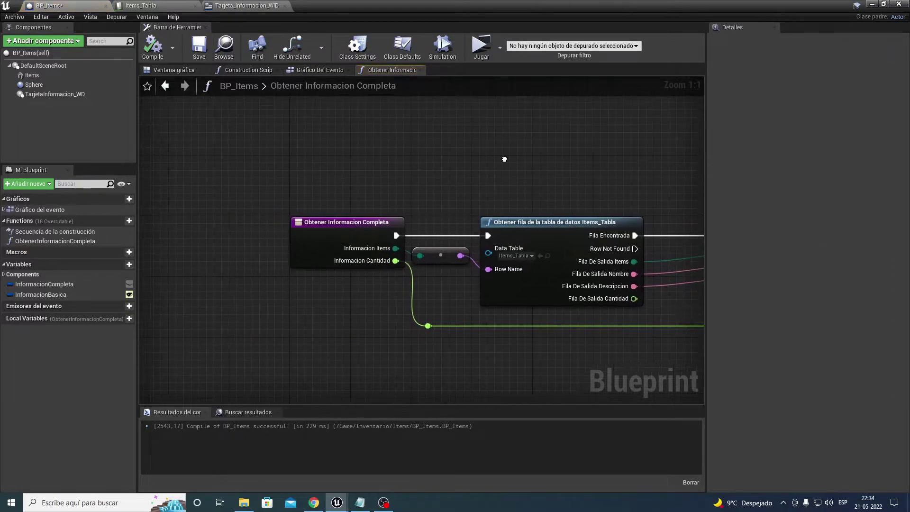
right_click_drag(505, 159, 690, 129)
left_click_drag(457, 162, 602, 306)
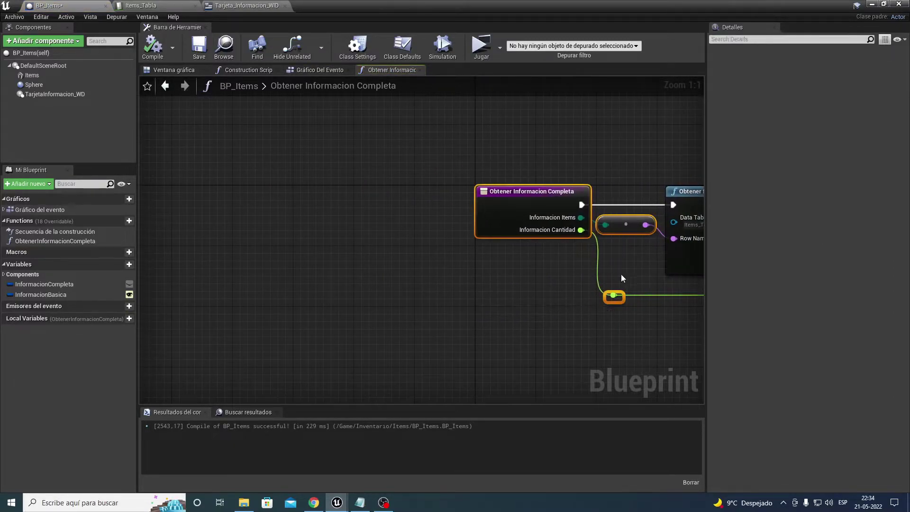
Move the entry node and reroutes left and delete the old conversion feeding Row Name
left_click_drag(613, 226, 500, 219)
right_click_drag(616, 242, 469, 210)
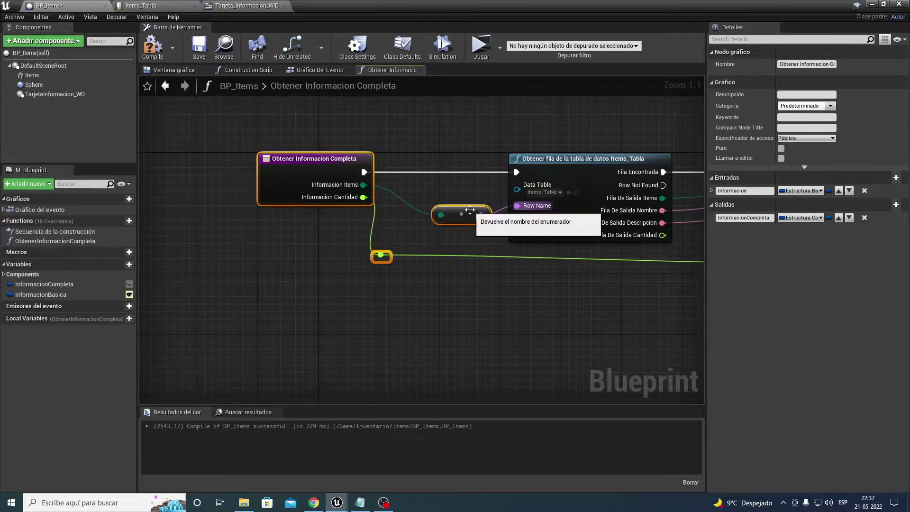
left_click(488, 128)
right_click_drag(488, 128, 400, 133)
right_click_drag(359, 181, 446, 156)
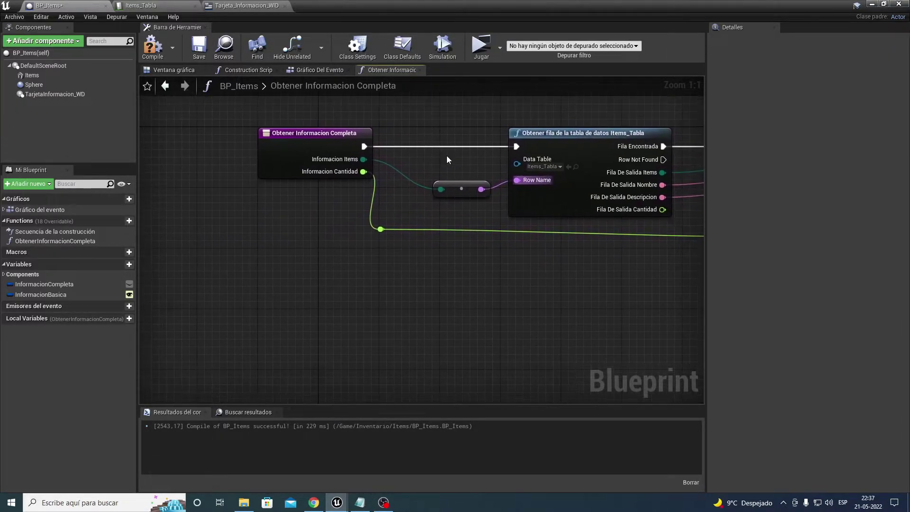
right_click_drag(461, 190, 493, 257)
left_click_drag(298, 308, 499, 191)
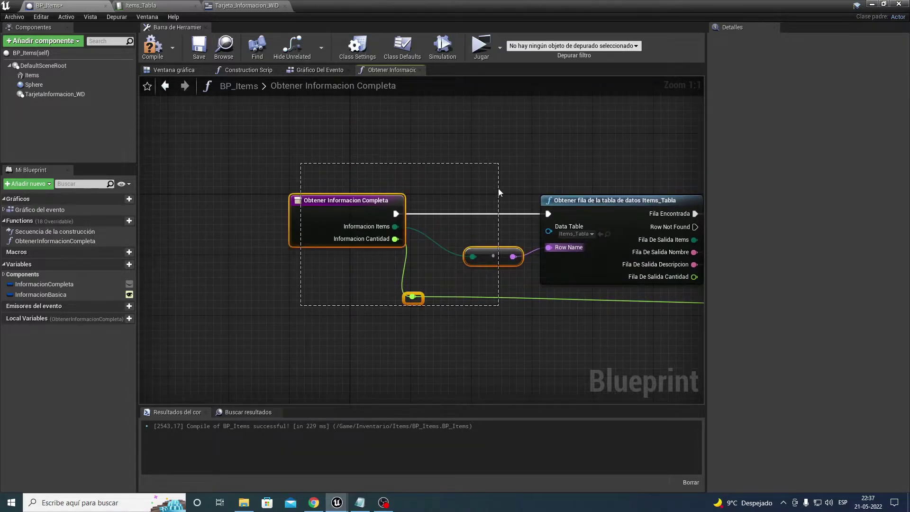
mouse_move(493, 255)
left_mouse_down()
mouse_move(387, 250)
mouse_move(406, 266)
left_mouse_up()
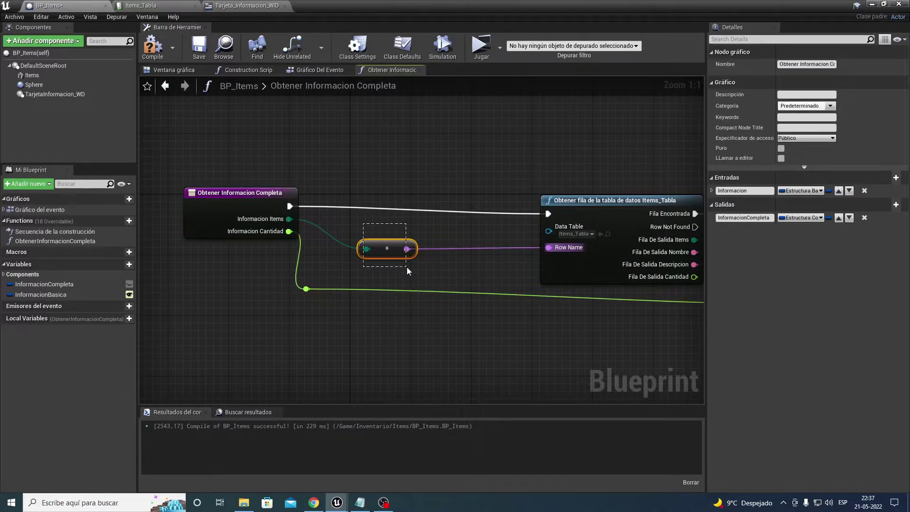
key("Delete")
left_click_drag(243, 198, 243, 206)
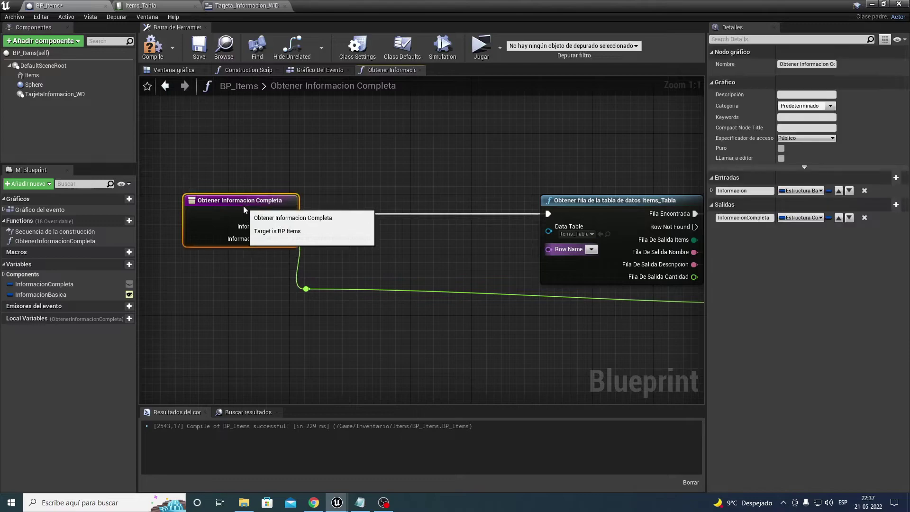
Convert the Informacion Items enum output into a string
left_click_drag(288, 227, 331, 242)
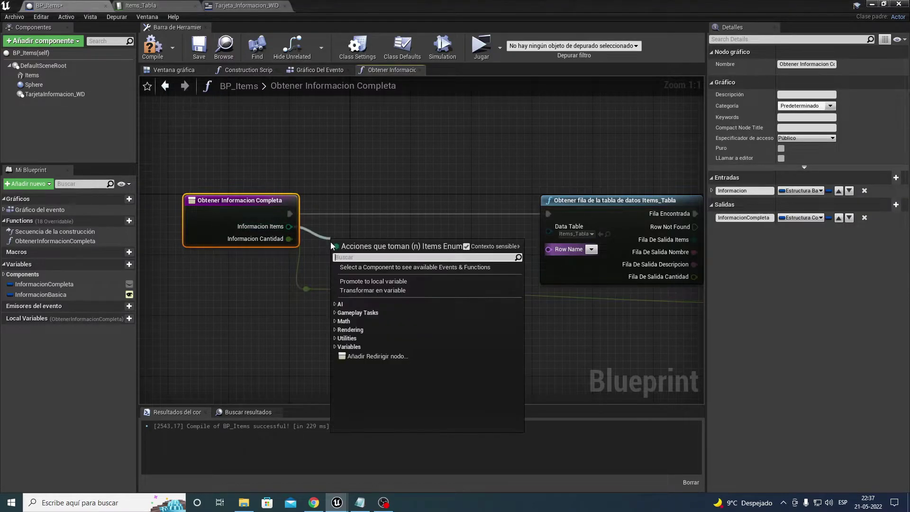
type("sti")
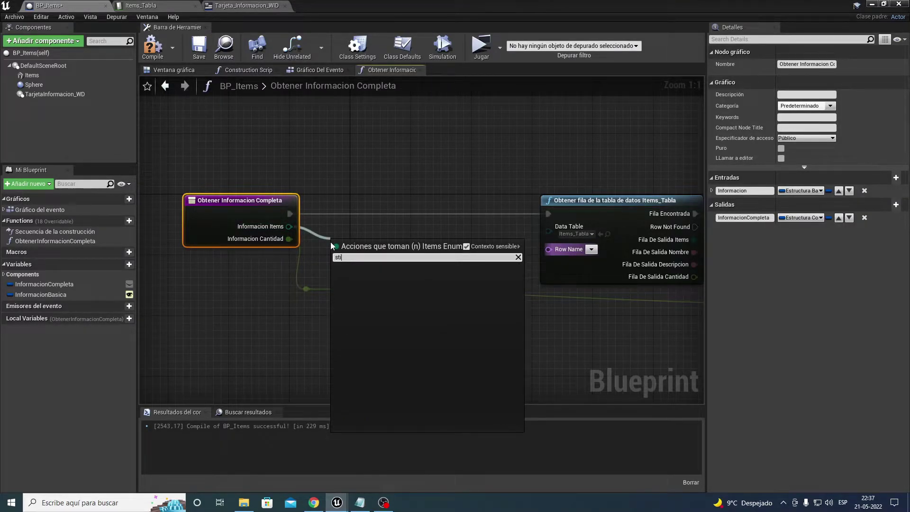
key("BackSpace")
key("BackSpace")
key("BackSpace")
type("t")
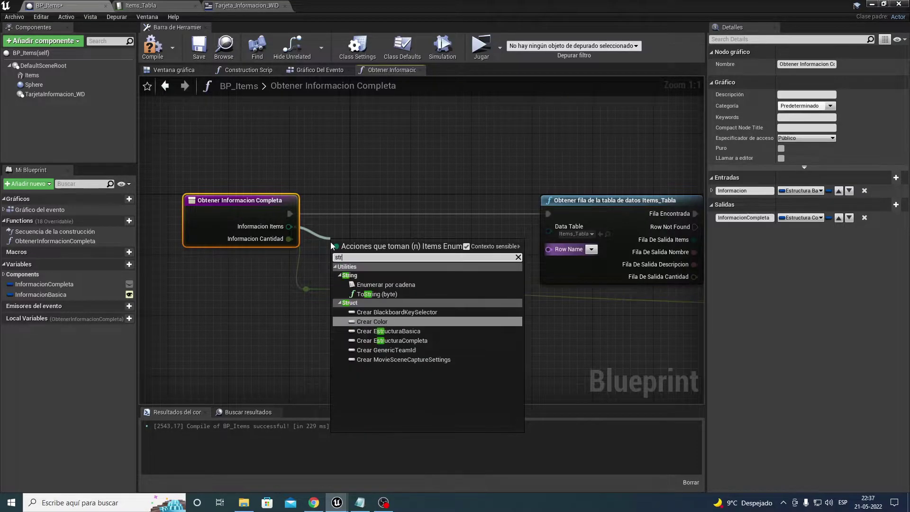
type("r")
type("in")
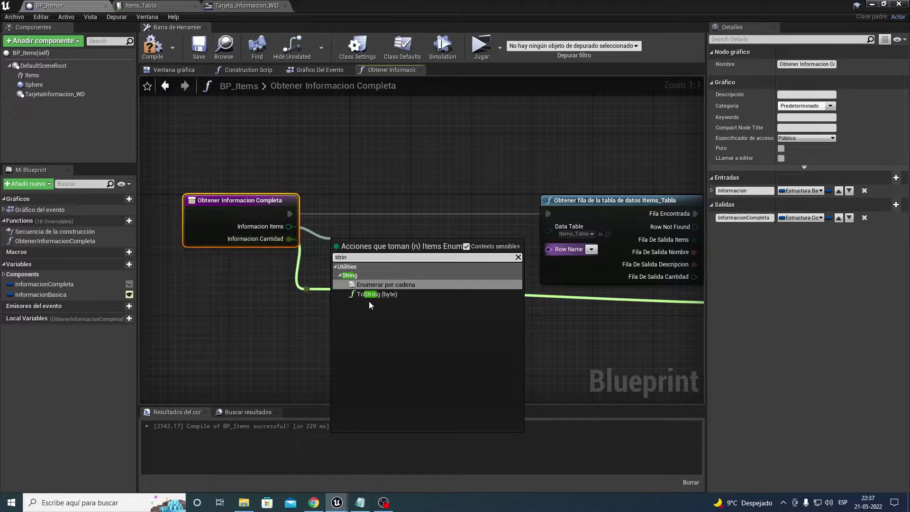
left_click(388, 294)
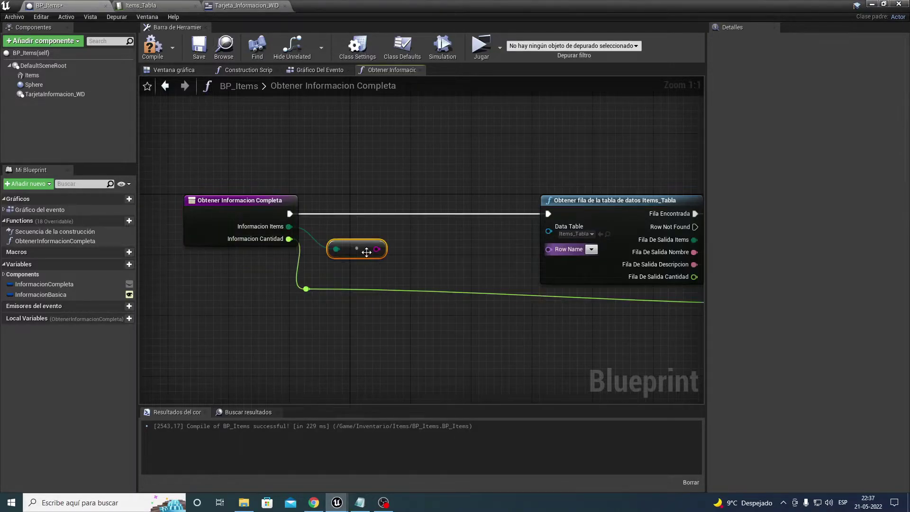
Add String To Name between the string and the lookup's Row Name, then compile
left_click_drag(376, 249, 412, 257)
type("t")
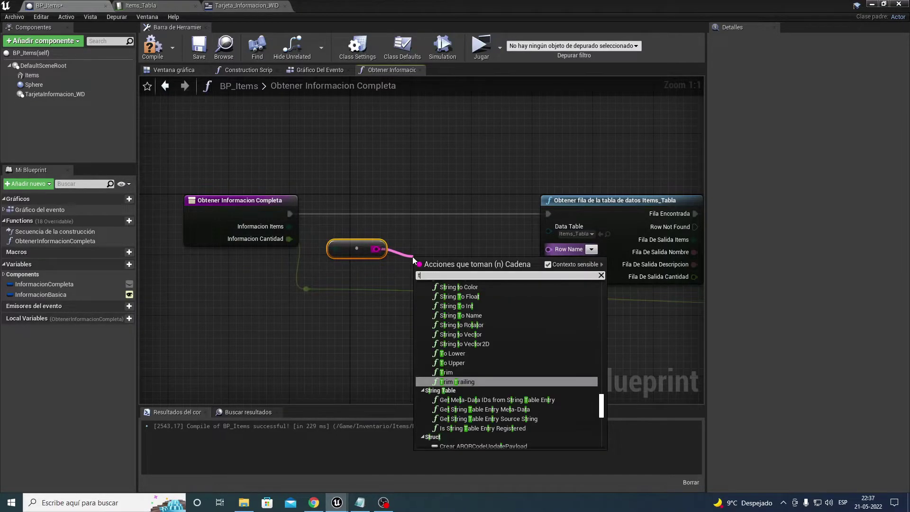
key("BackSpace")
type("stri")
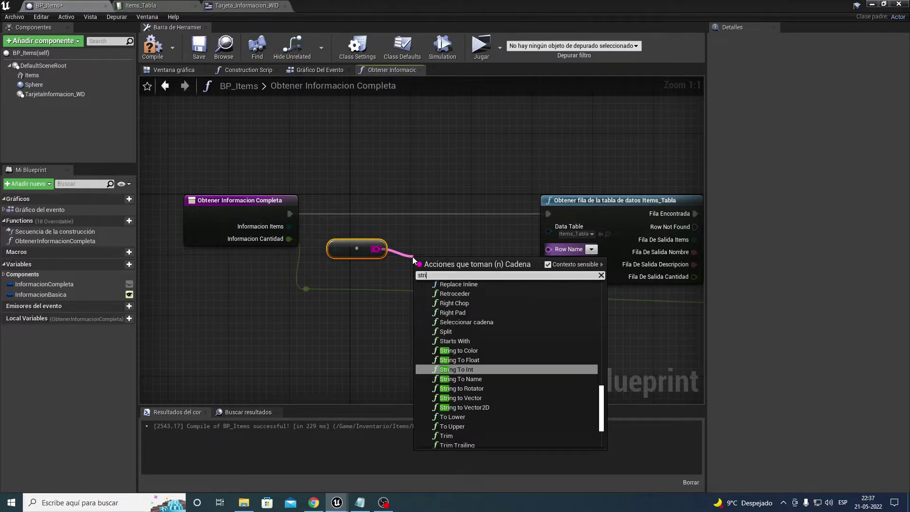
type("ng")
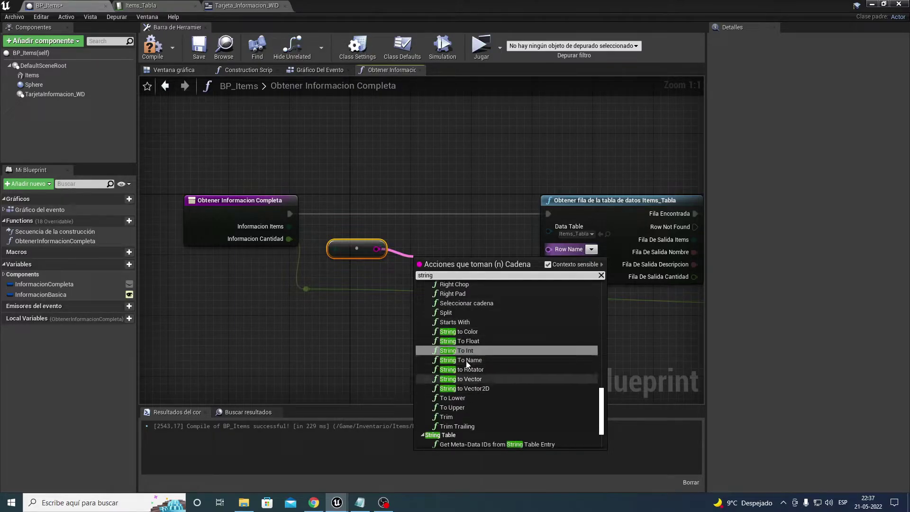
left_click(467, 360)
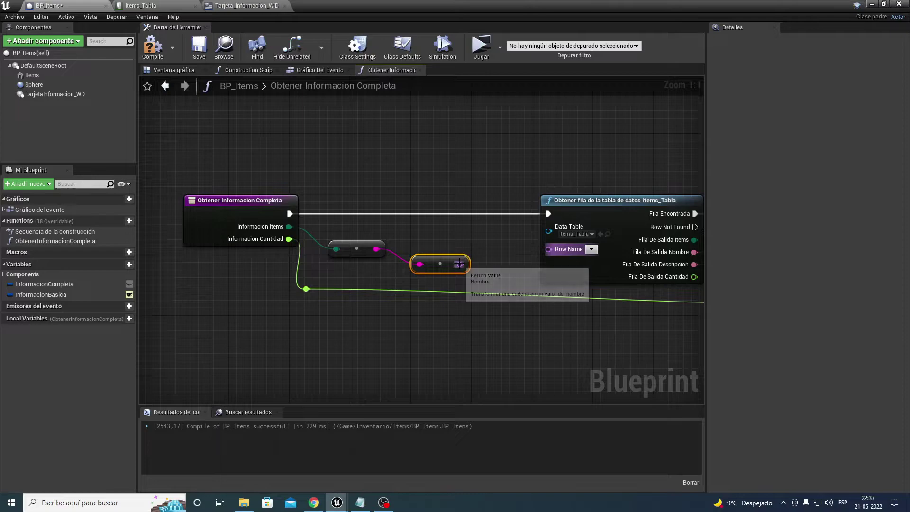
left_click_drag(459, 263, 550, 249)
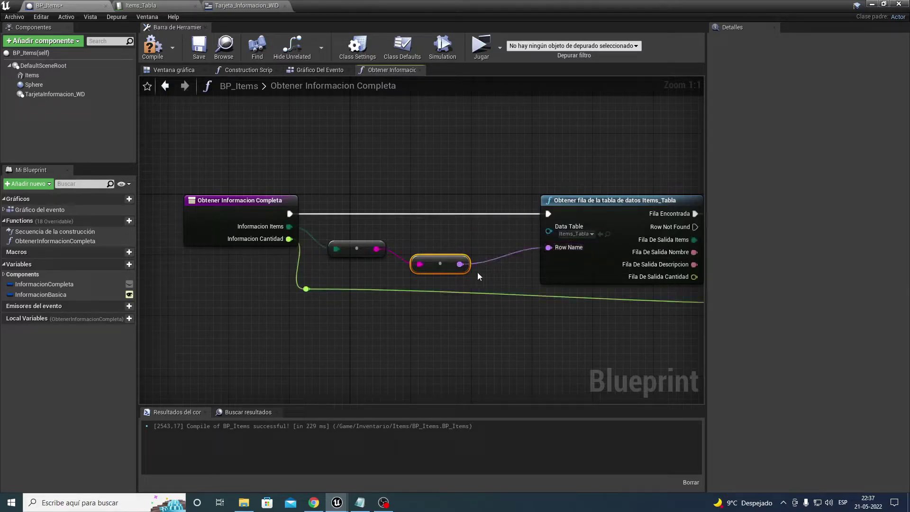
left_click(151, 49)
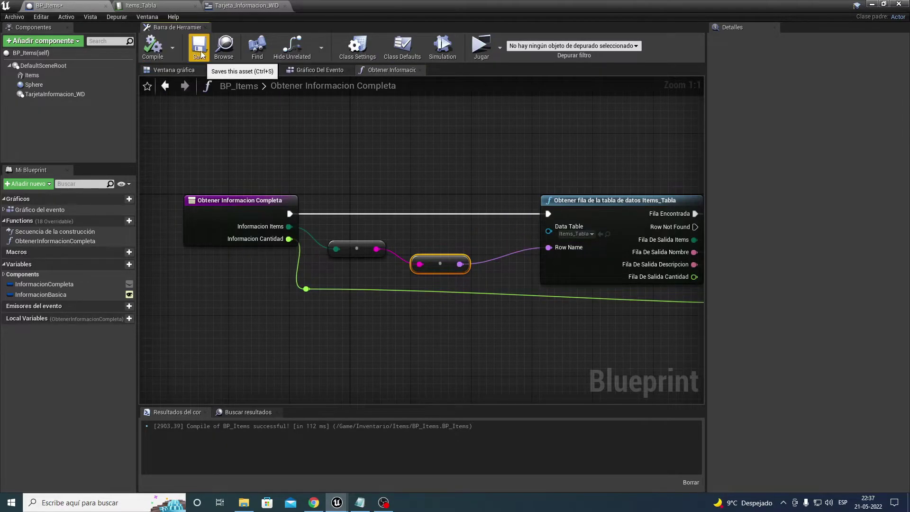
Back in the level, focus on the BP_Items actor and expand its Informacion Basica Cantidad
left_click(874, 4)
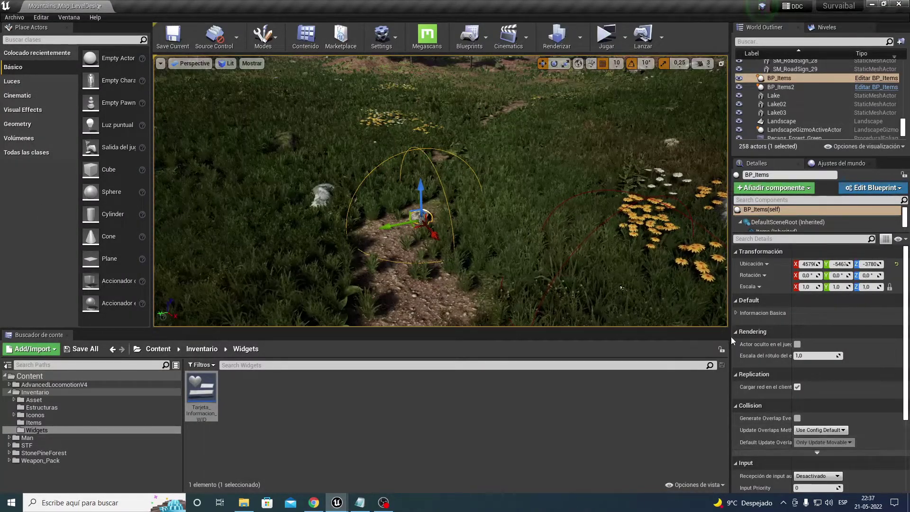
key("f")
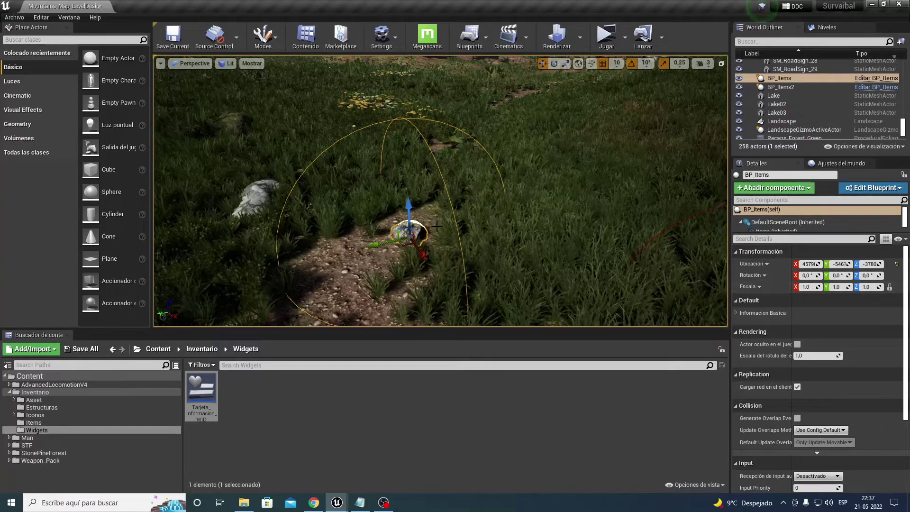
left_click(737, 312)
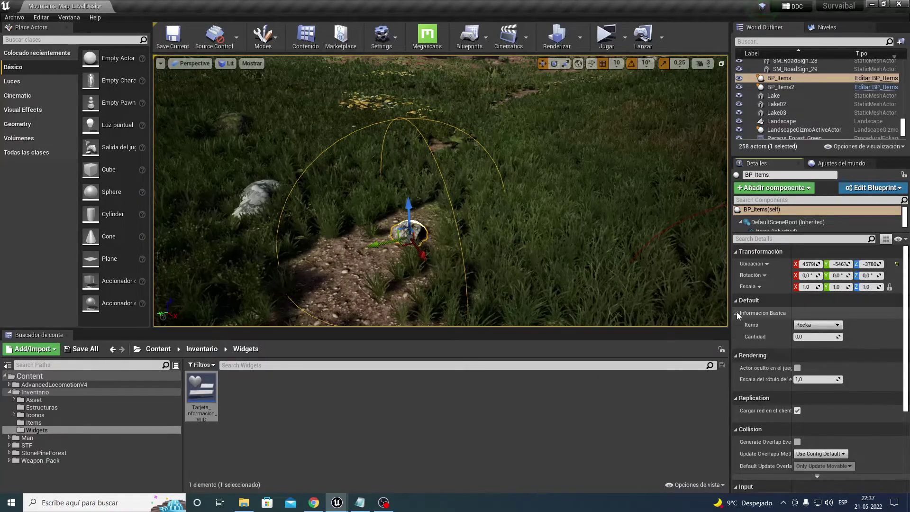
left_click(812, 340)
type("5")
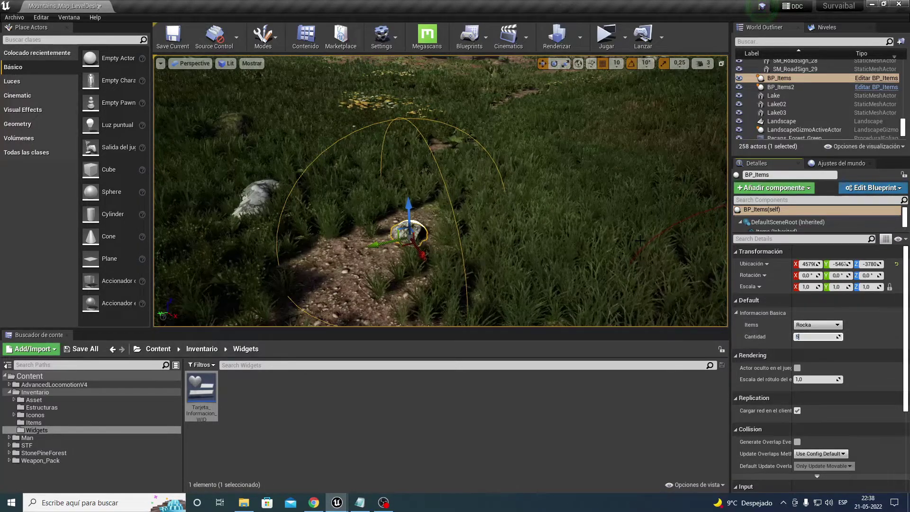
Select BP_Items2, keep its item as Rocka, and set Cantidad to 6
left_click(634, 221)
mouse_move(634, 221)
right_mouse_down()
mouse_move(567, 241)
mouse_move(545, 265)
right_mouse_up()
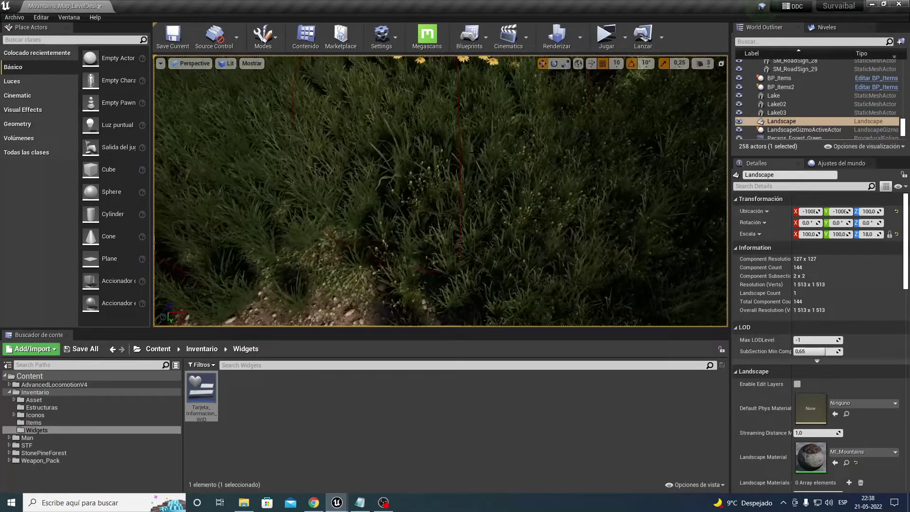
mouse_move(437, 124)
right_mouse_down()
mouse_move(437, 142)
mouse_move(455, 124)
right_mouse_up()
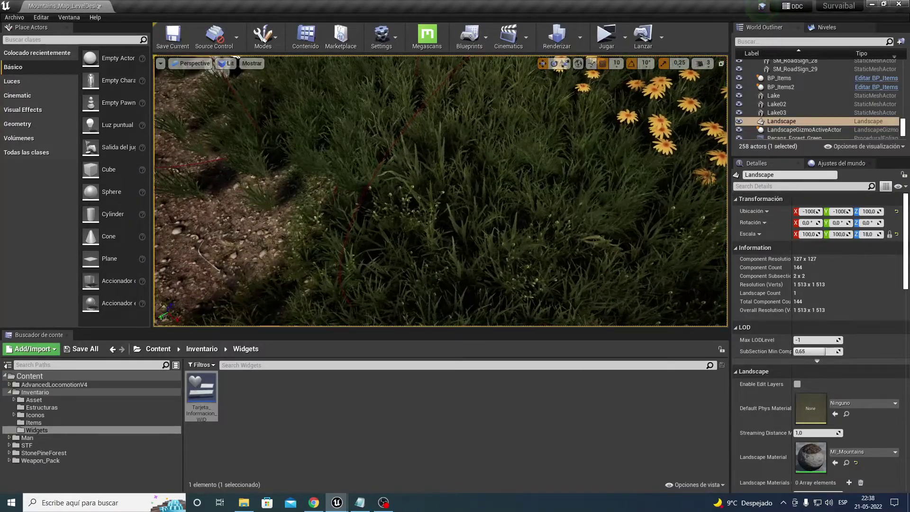
left_click(517, 190)
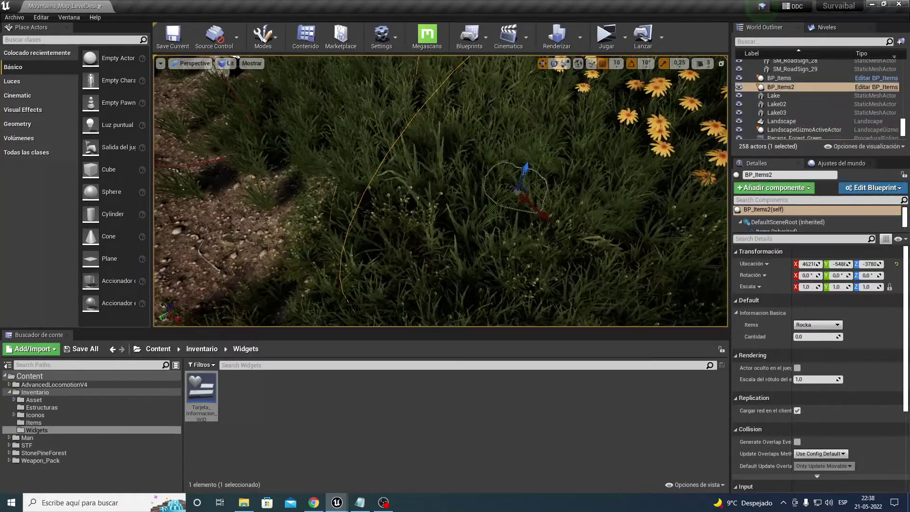
left_click(827, 324)
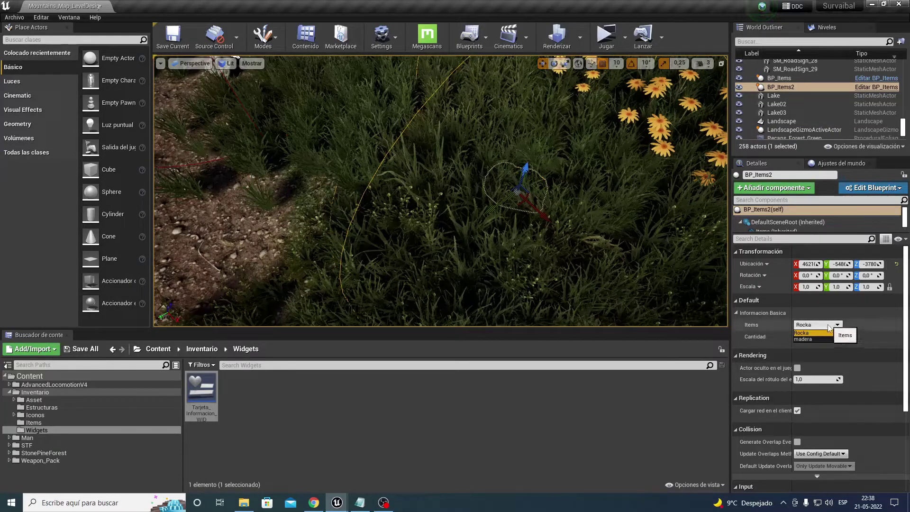
left_click(806, 332)
left_click(815, 337)
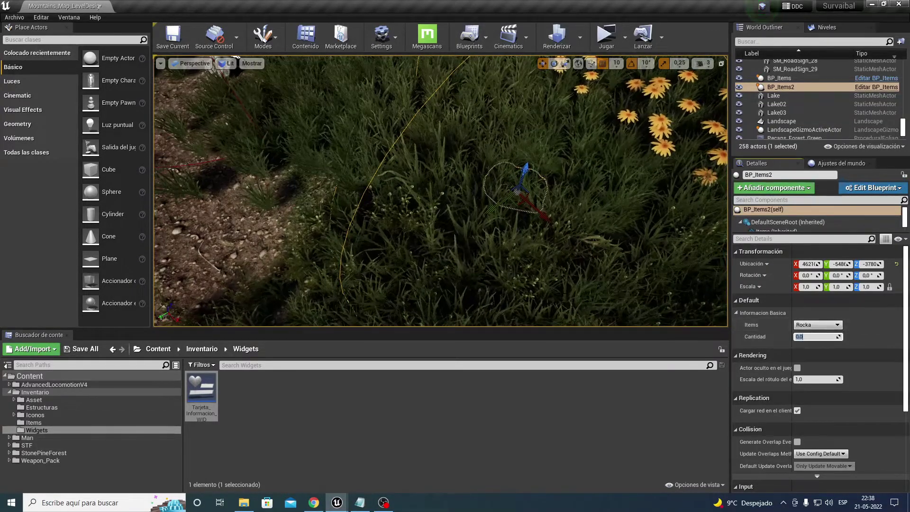
type("6")
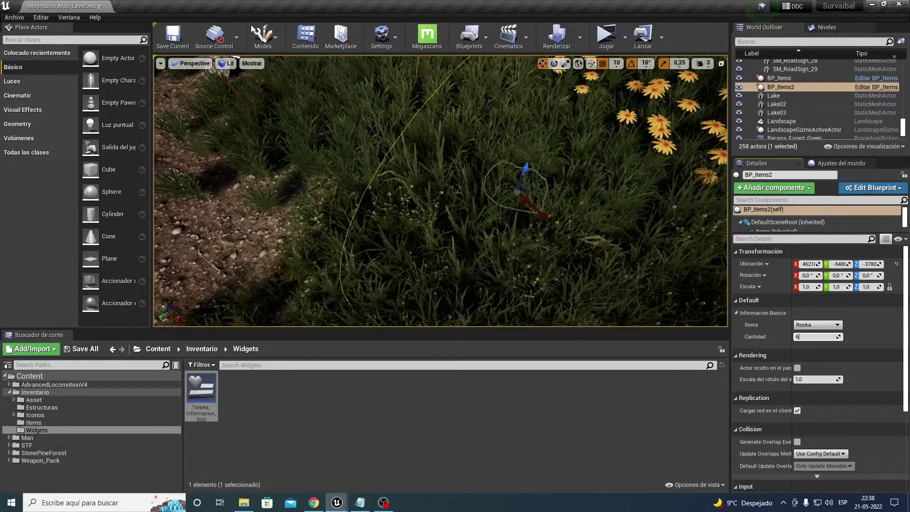
key("Return")
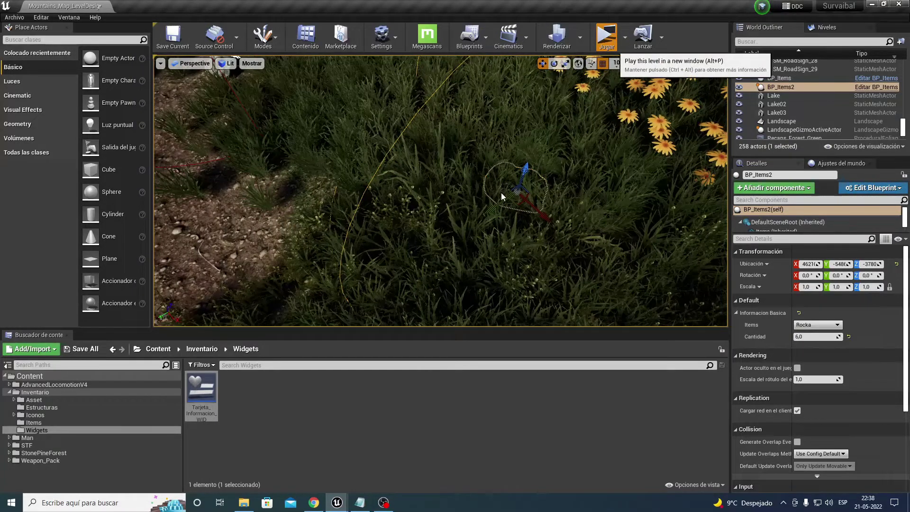
Play the level in a new window, walk toward the items, then stop the preview
key("alt+p")
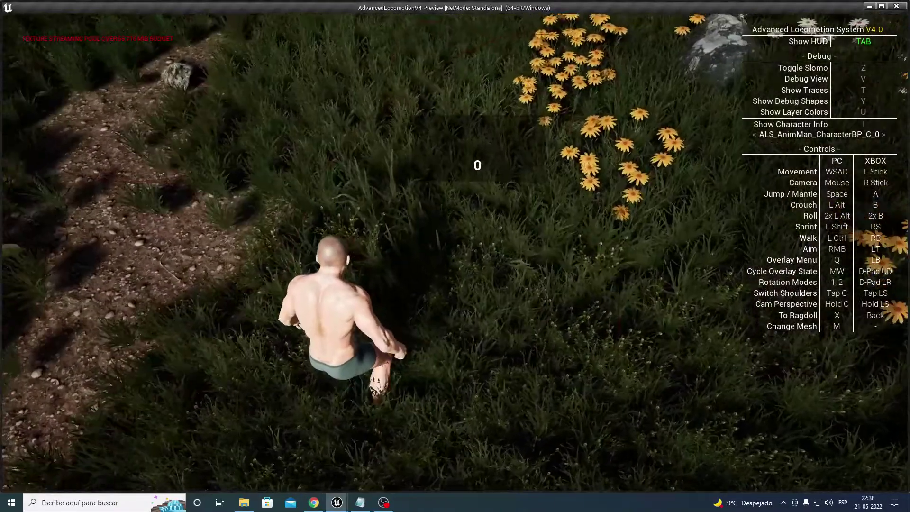
key("w")
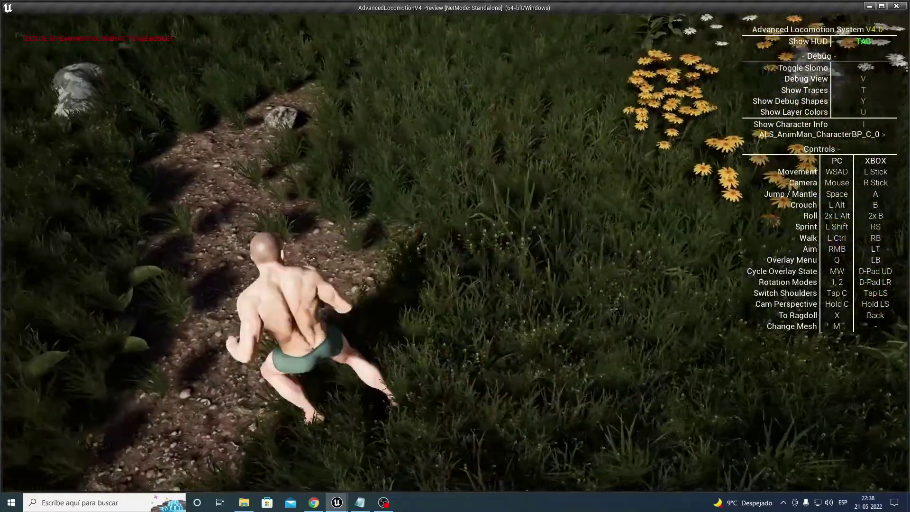
key("w")
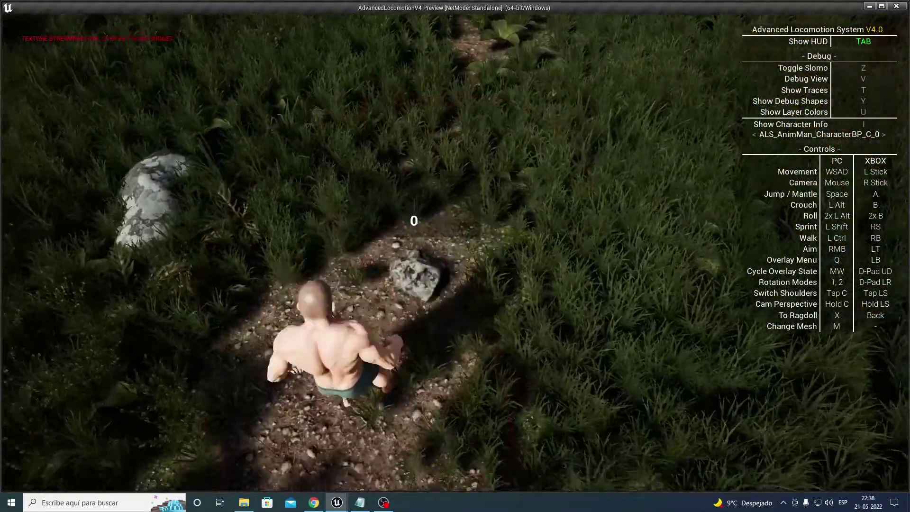
key("Escape")
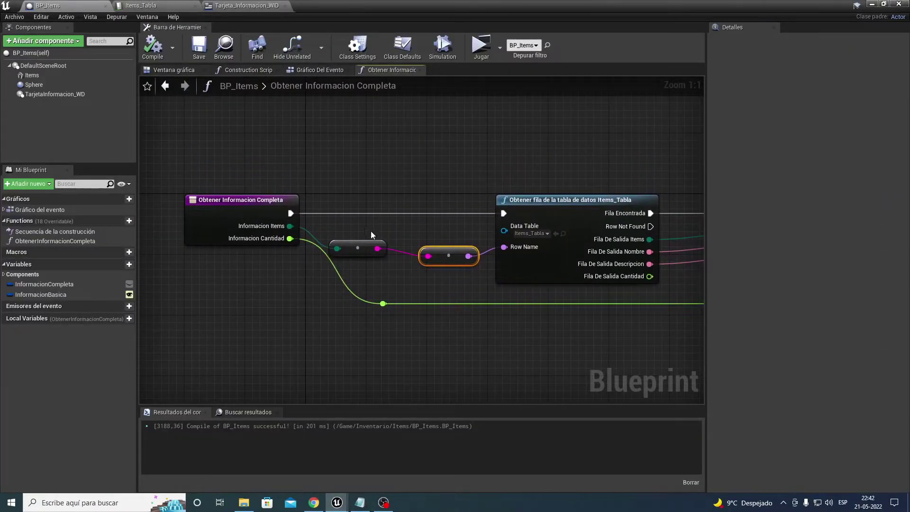
Delete the two conversion nodes, try a Mostrar texto node, then remove it again
left_click_drag(445, 278, 445, 277)
key("Delete")
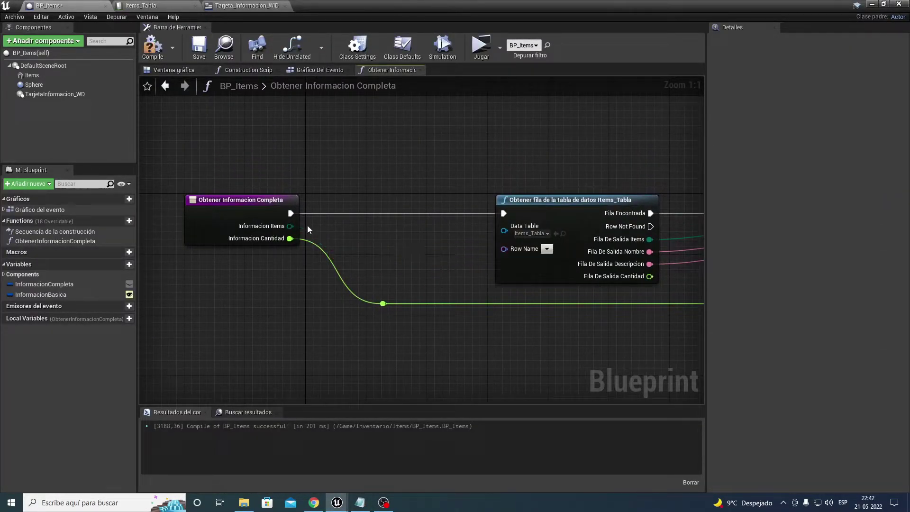
right_click(346, 186)
type("mostar")
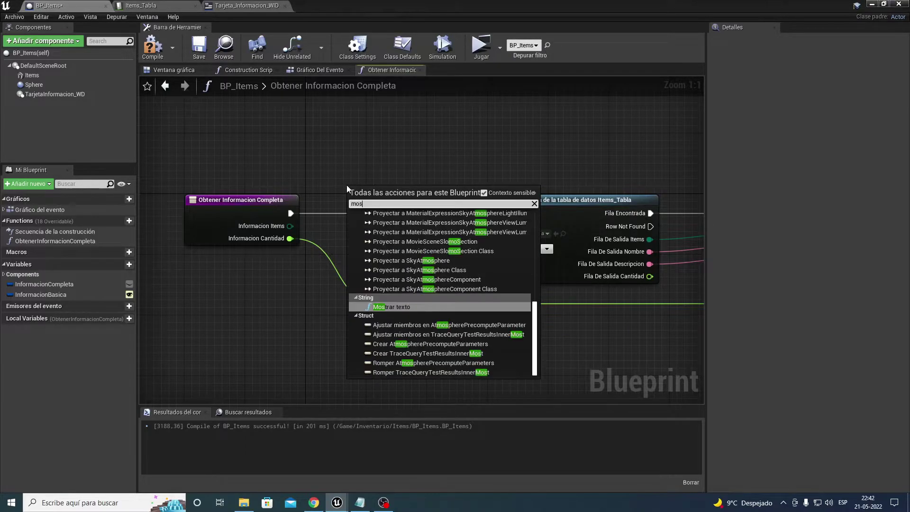
key("BackSpace")
type("rar")
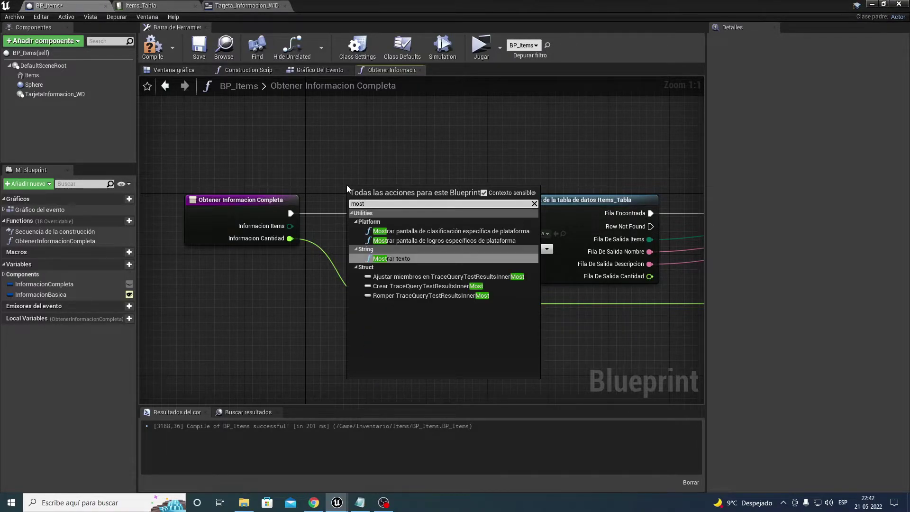
key("Return")
left_click_drag(378, 194, 378, 141)
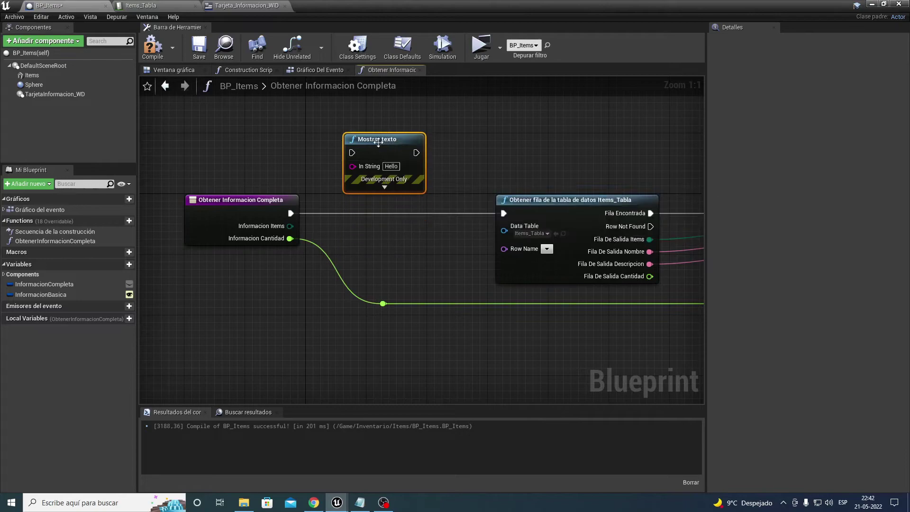
left_click_drag(289, 226, 357, 169)
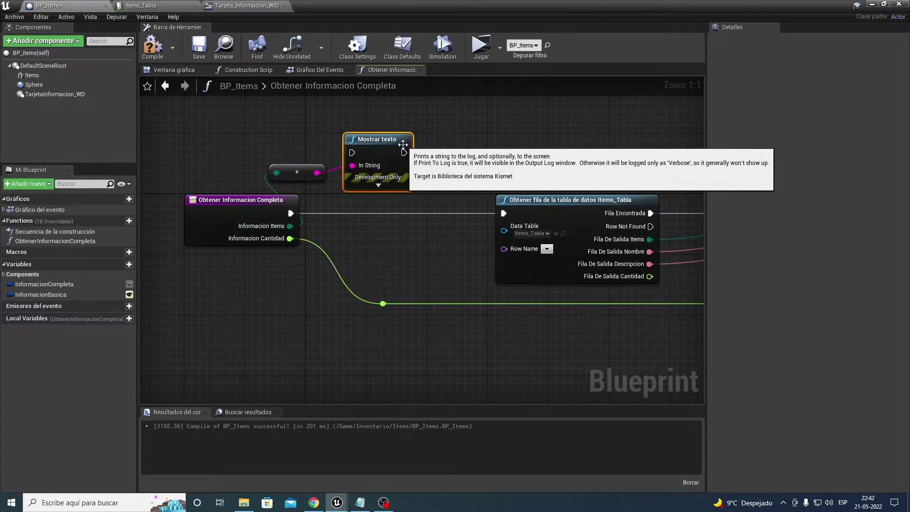
key("Delete")
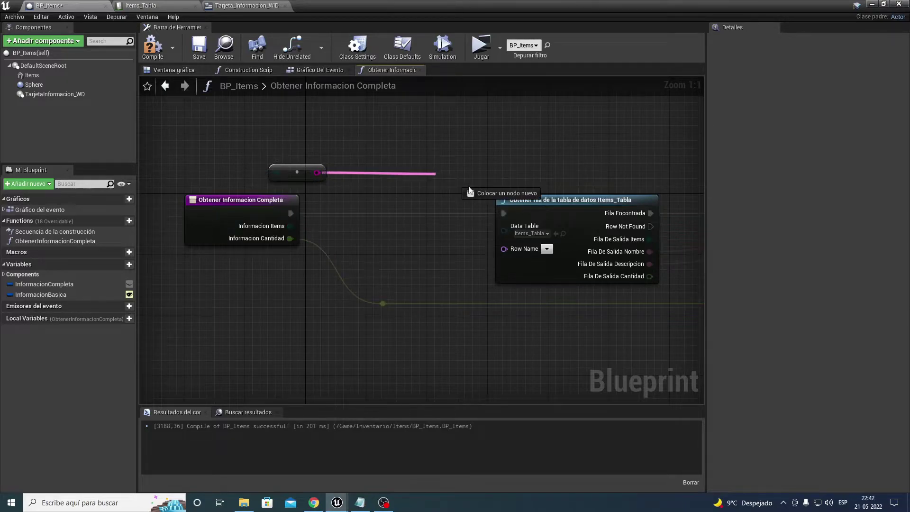
Auto-convert the string into Row Name, arrange both conversion nodes, compile, and return to the level
left_click_drag(316, 172, 504, 248)
left_click_drag(302, 170, 378, 239)
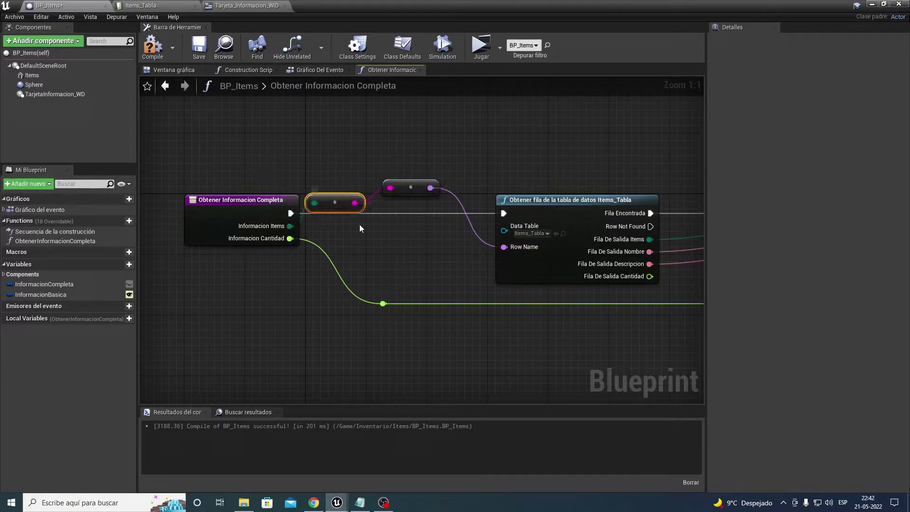
left_click_drag(421, 185, 446, 251)
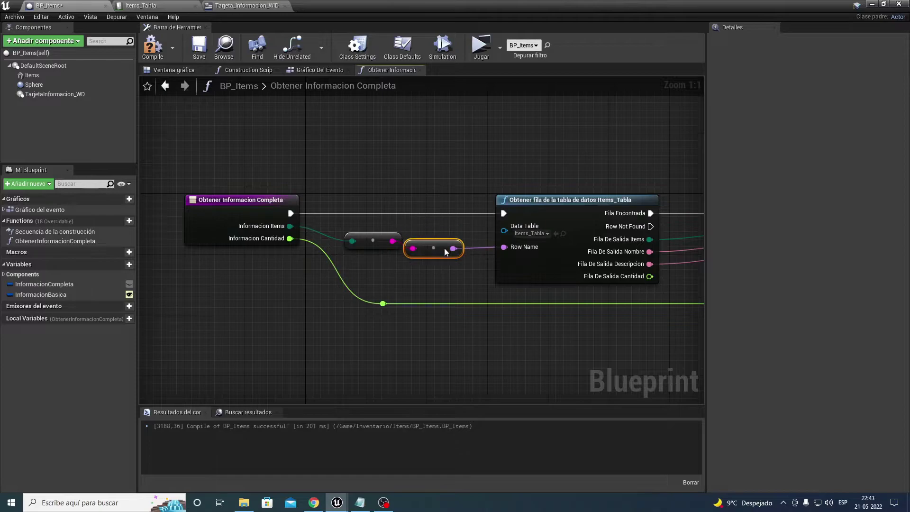
left_click(152, 46)
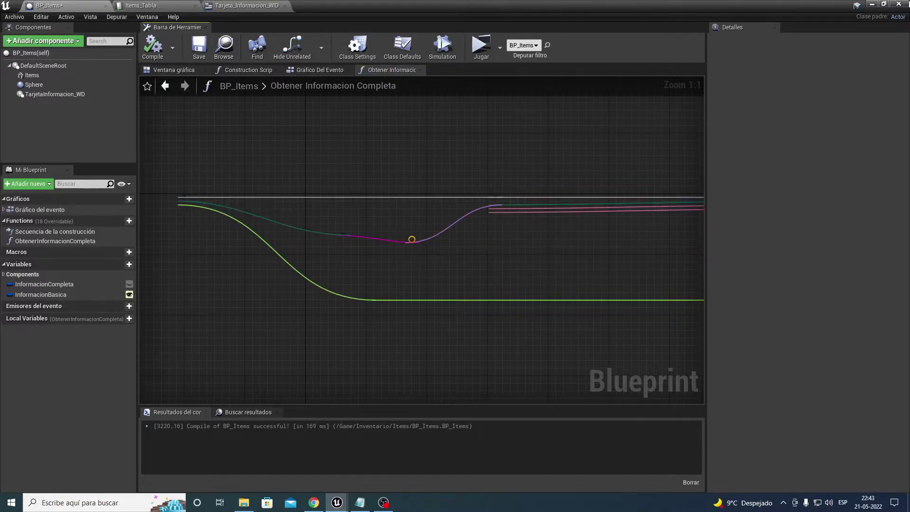
left_click(874, 5)
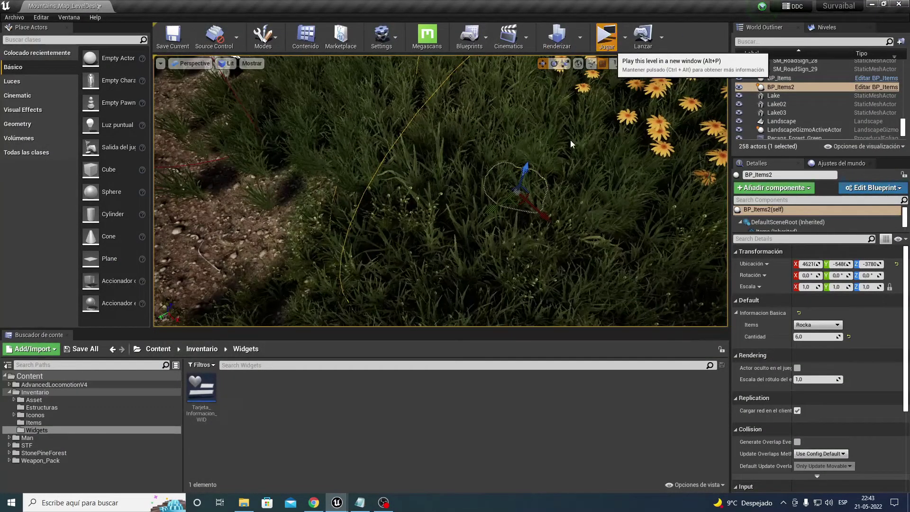
Playtest the level, walking the character past the items to check their cards
key("alt+p")
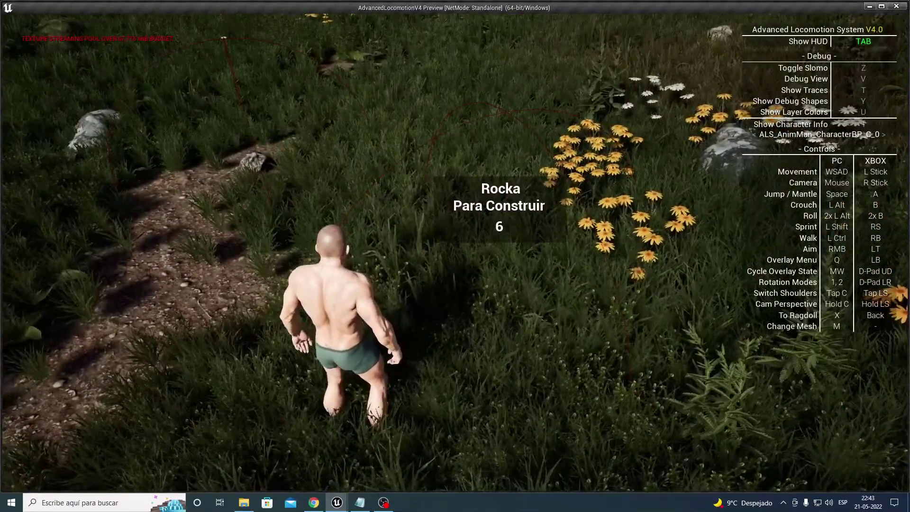
key("w")
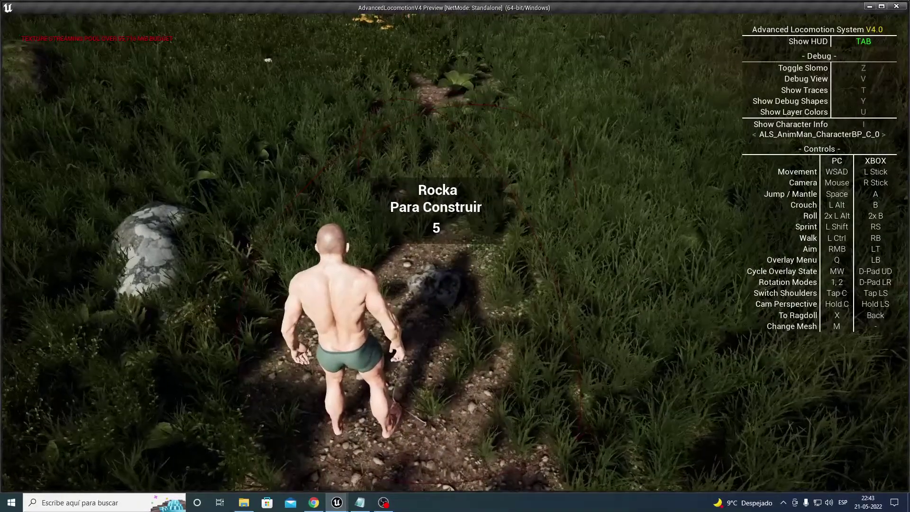
key("w")
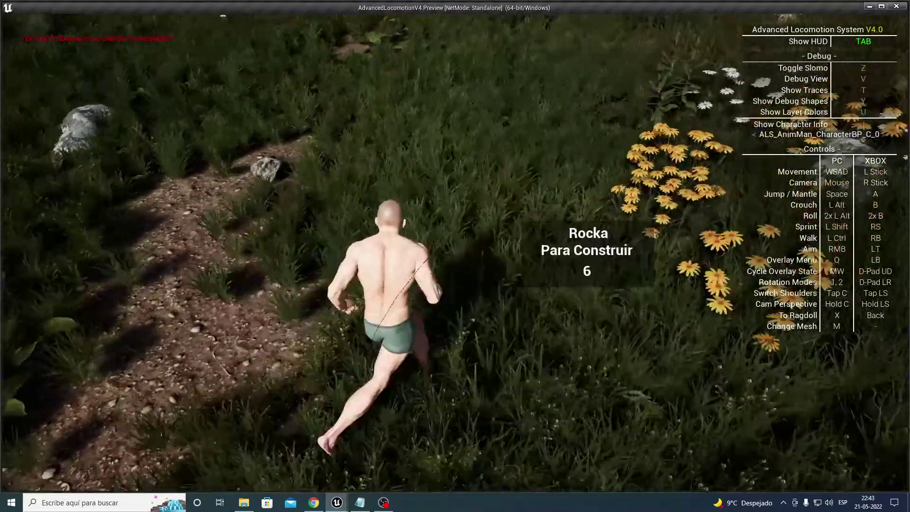
key("w")
key("Escape")
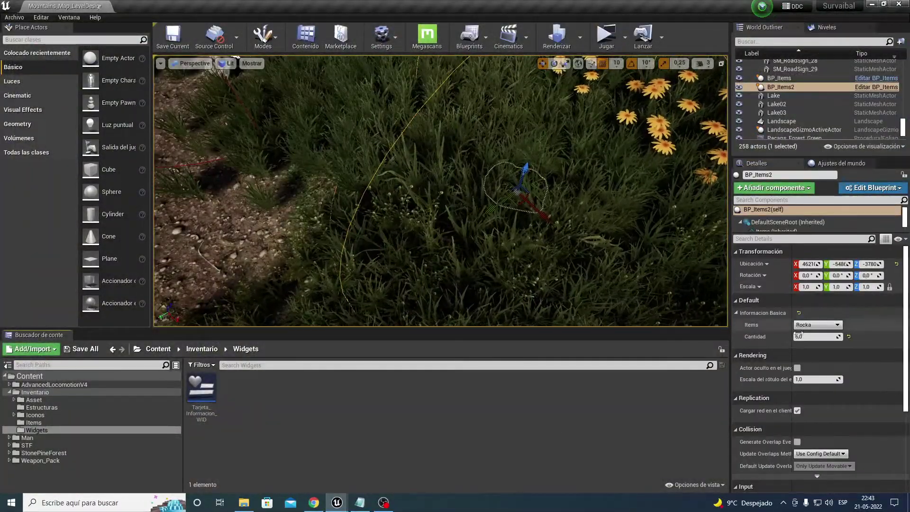
Confirm BP_Items2's Cantidad of 6,0 and bring the BP_Items blueprint back up
left_click(801, 336)
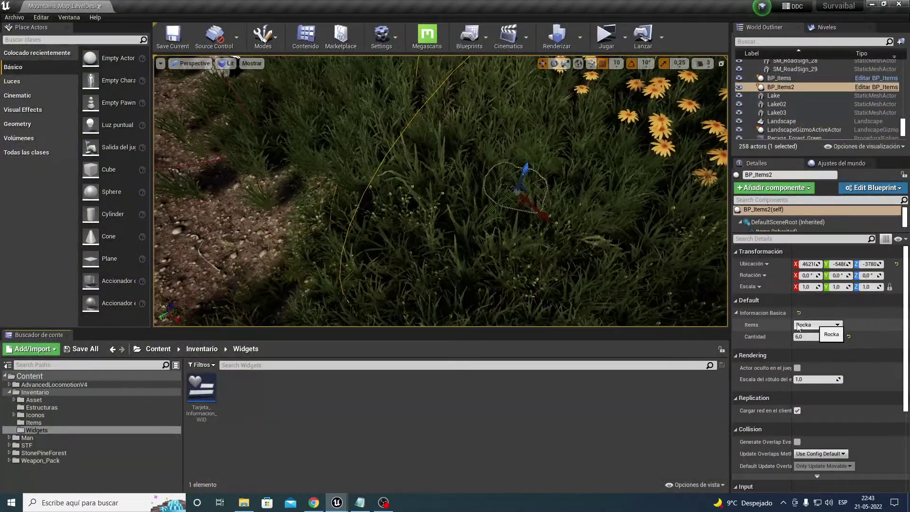
key("Return")
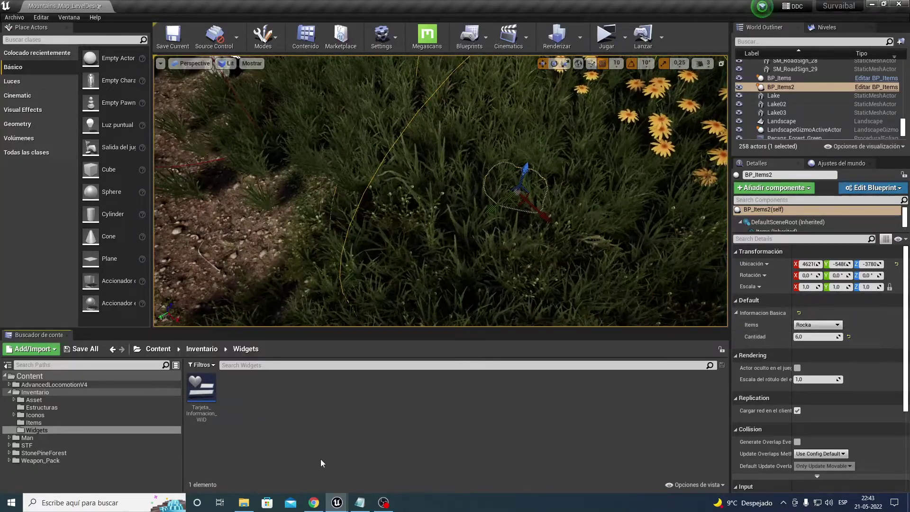
mouse_move(337, 503)
left_click(402, 439)
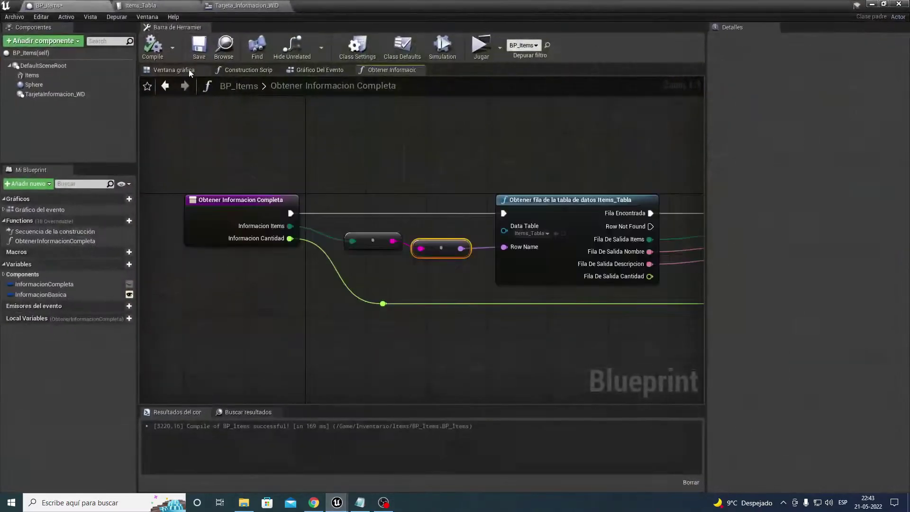
Change the Rocka row's Descripcion in Items_Tabla to 'Para consumir', then return to the level
left_click(160, 4)
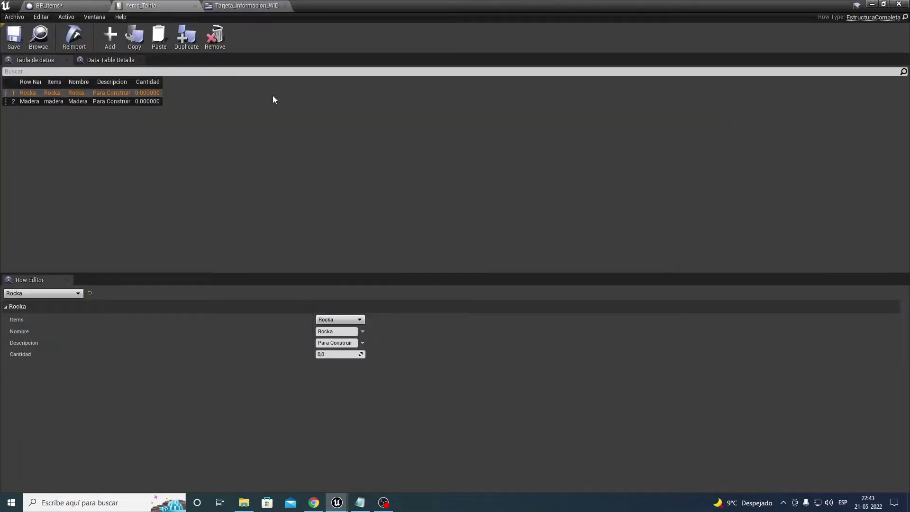
left_click(325, 343)
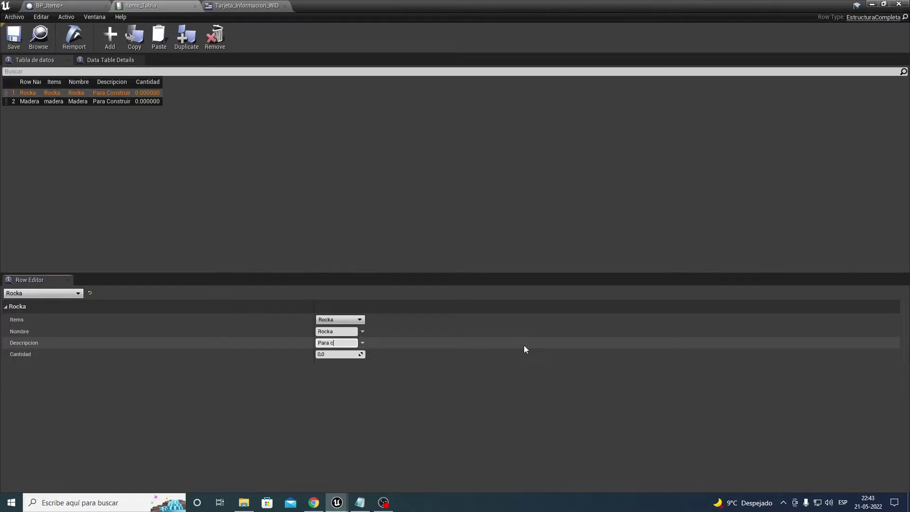
type("r")
key("Return")
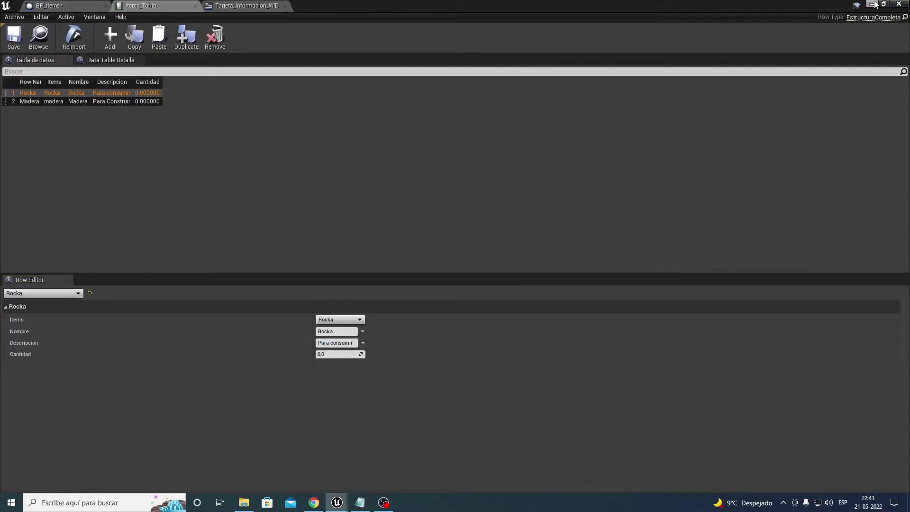
left_click(873, 4)
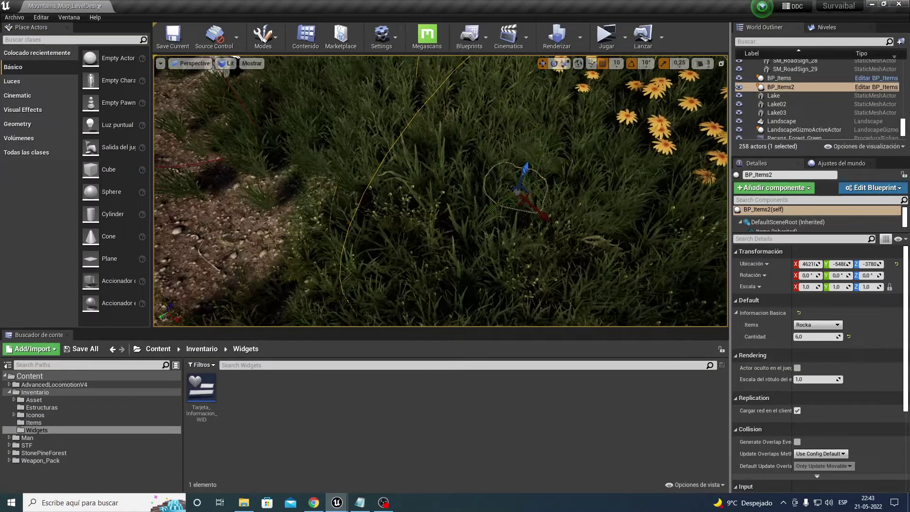
Set BP_Items2's Items to madera in the Details panel
scroll(236, 57, "down", 1)
scroll(235, 57, "down", 1)
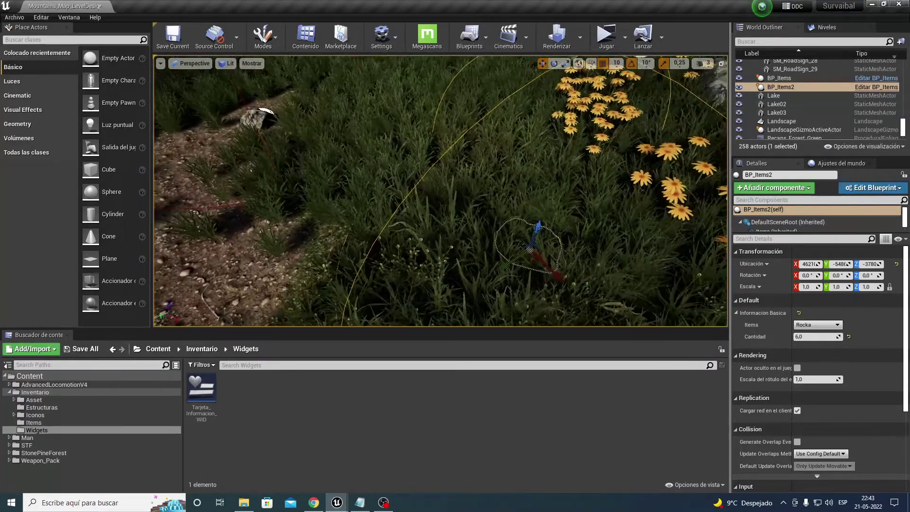
left_click(827, 325)
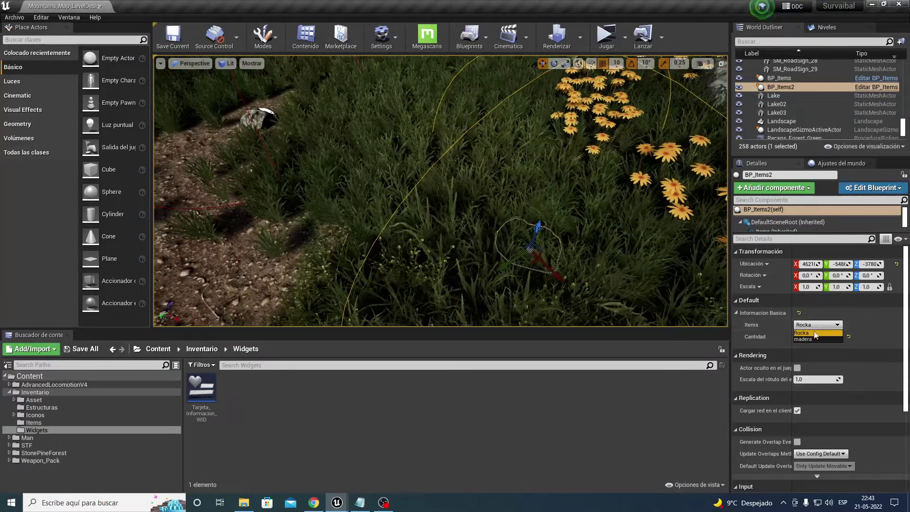
left_click(810, 338)
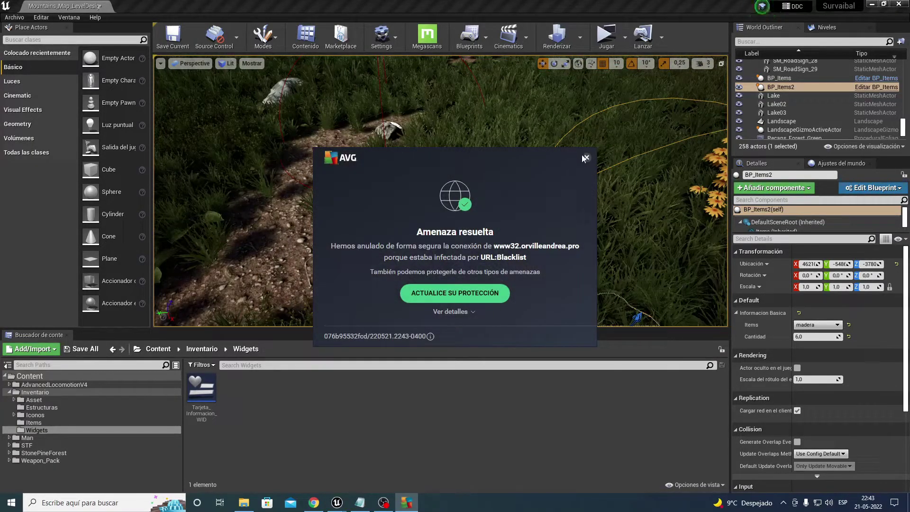
Dismiss the antivirus popup, select BP_Items and set its Cantidad to 8
left_click(585, 158)
left_click(387, 131)
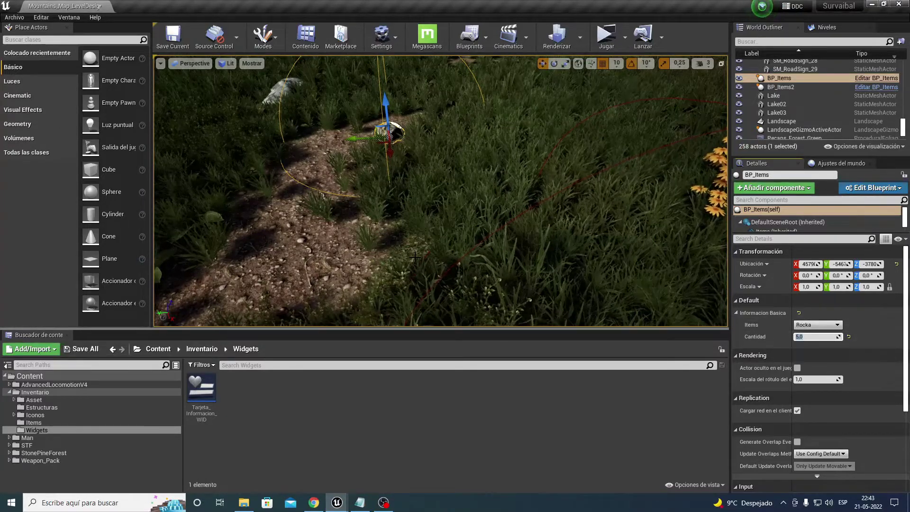
type("8")
key("Return")
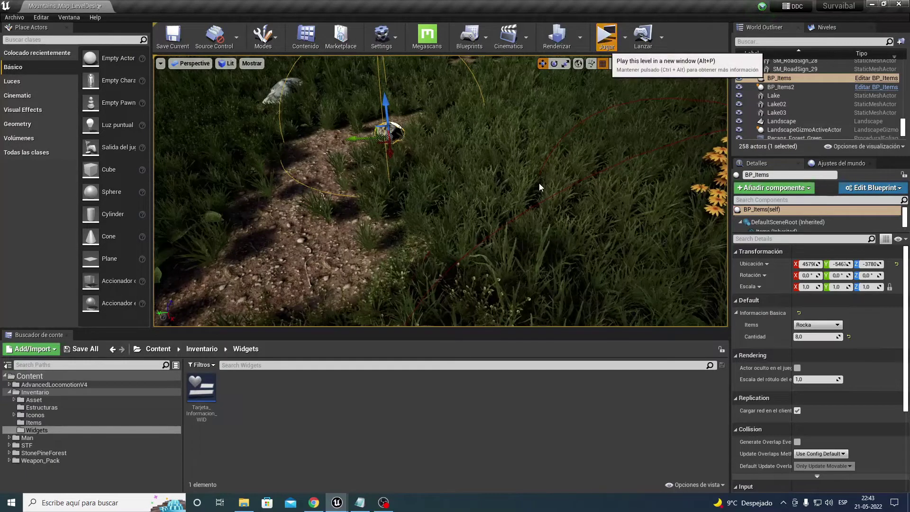
key("alt+p")
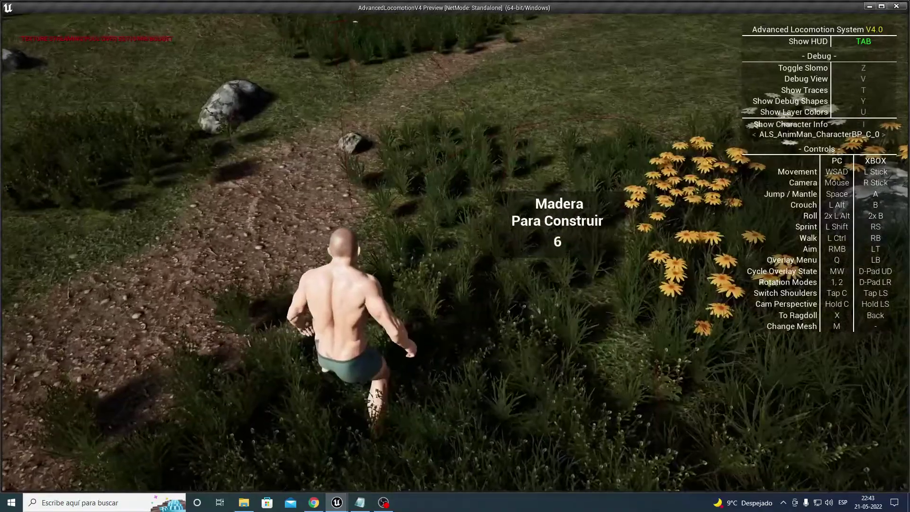
key("w")
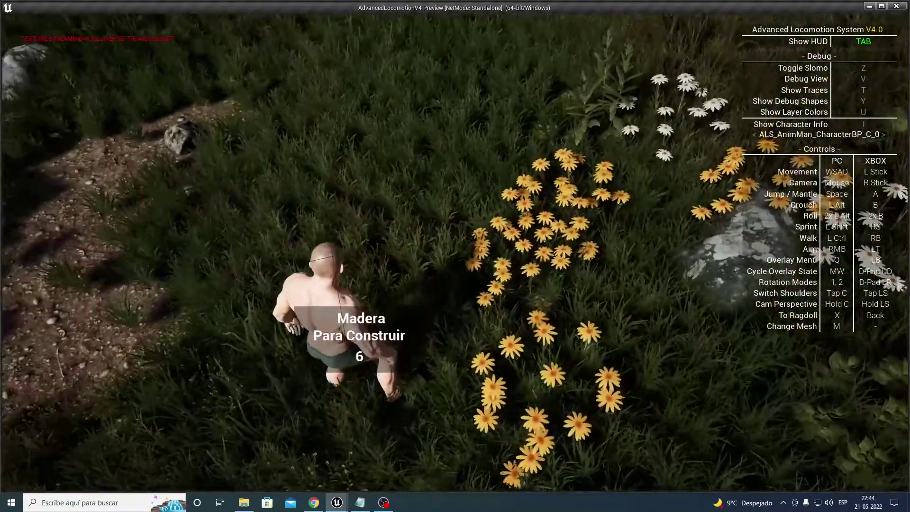
key("w")
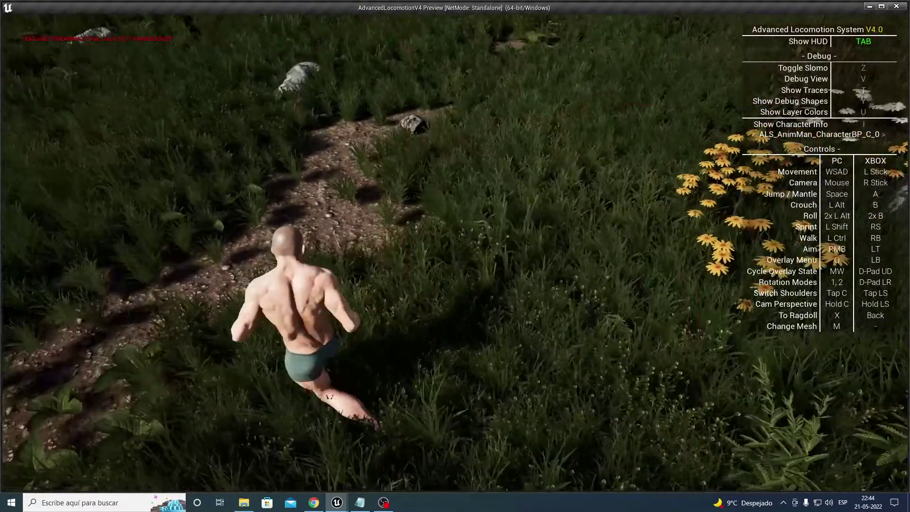
key("w")
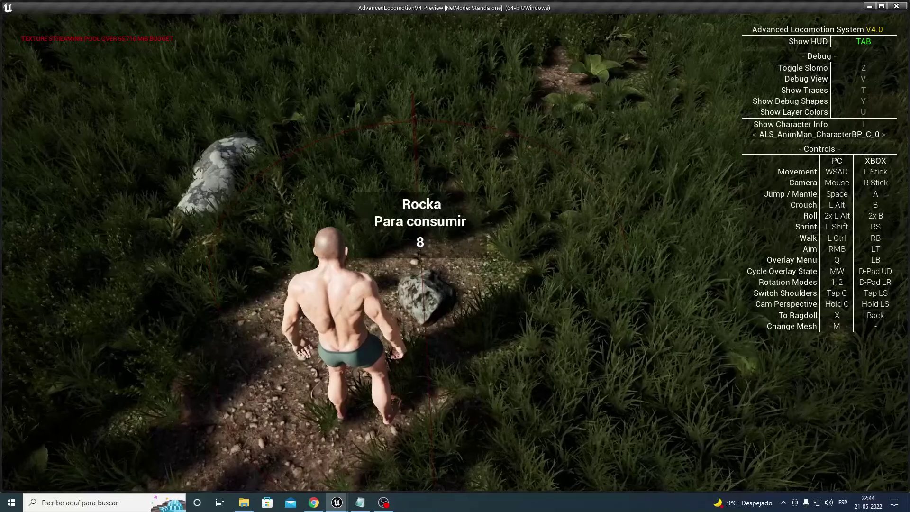
key("Escape")
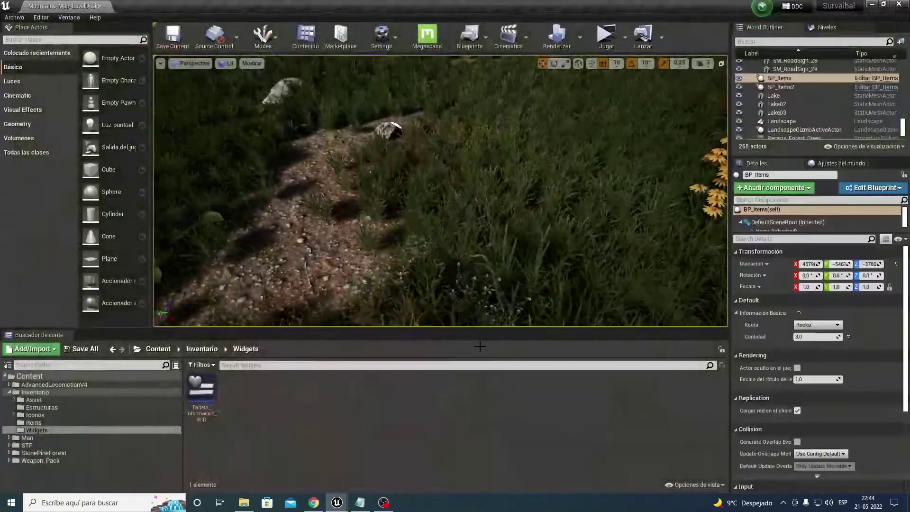
In Items_Tabla, replace 'consumir' with 'Construir' in the Rocka description and save the table
mouse_move(337, 501)
left_click(360, 477)
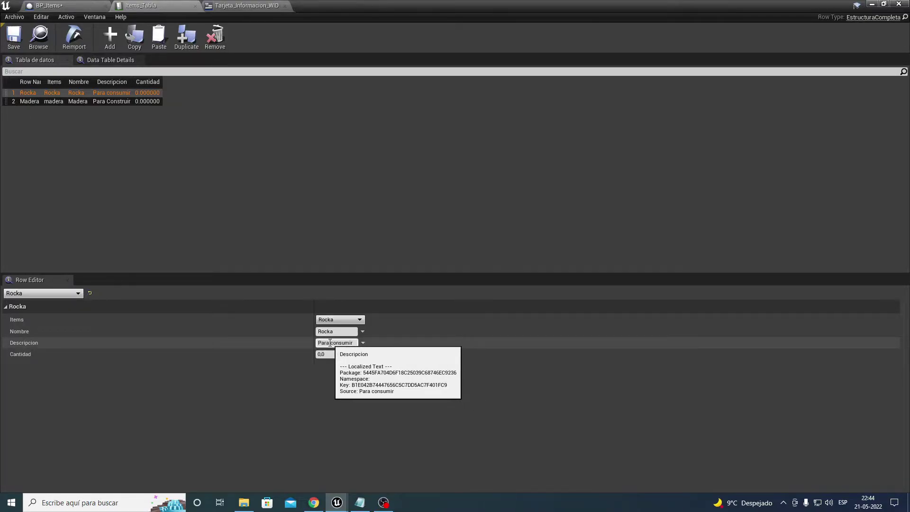
double_click(346, 343)
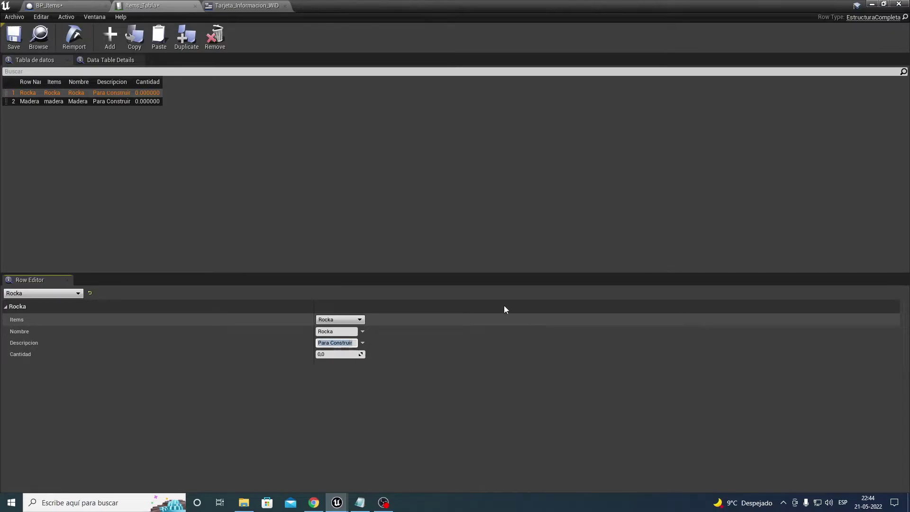
left_click(267, 5)
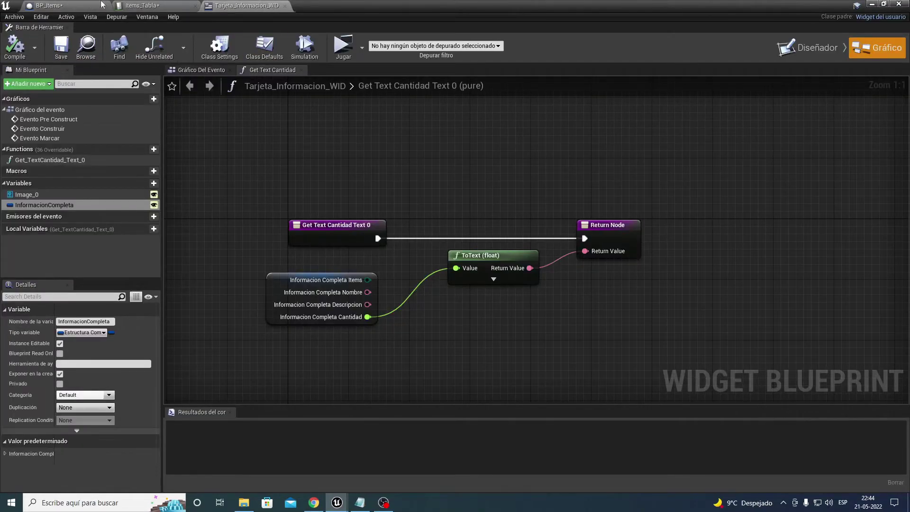
left_click(142, 5)
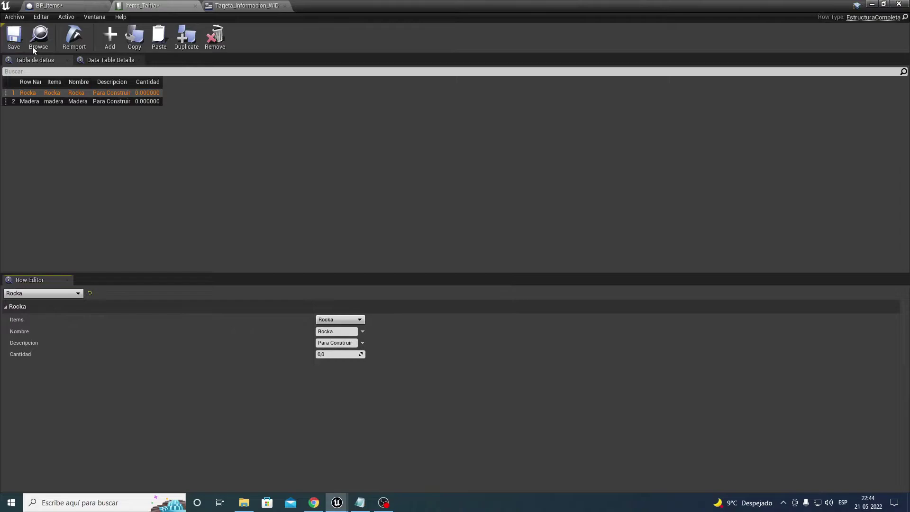
left_click(13, 41)
Back in the level, select BP_Items2 and set its Items to Rocka, then return to Items_Tabla
left_click(876, 4)
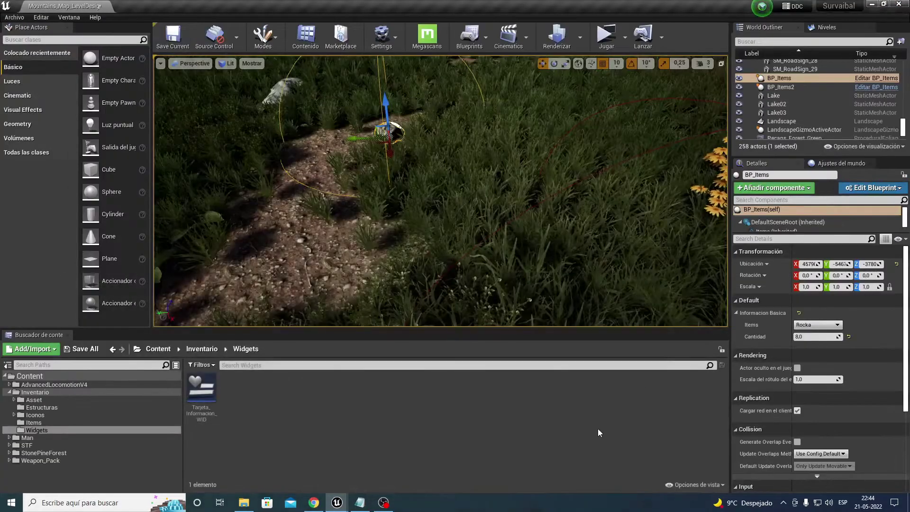
right_click_drag(458, 93, 569, 95)
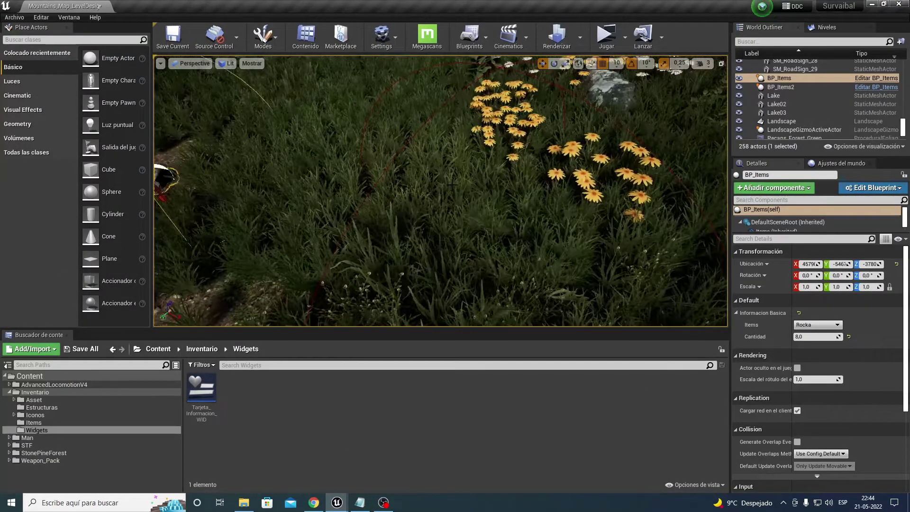
left_click(458, 93)
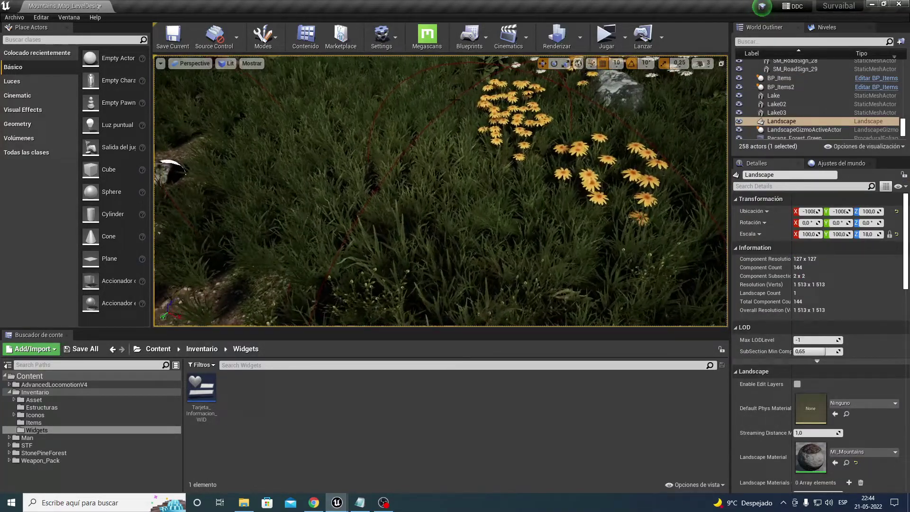
left_click(781, 86)
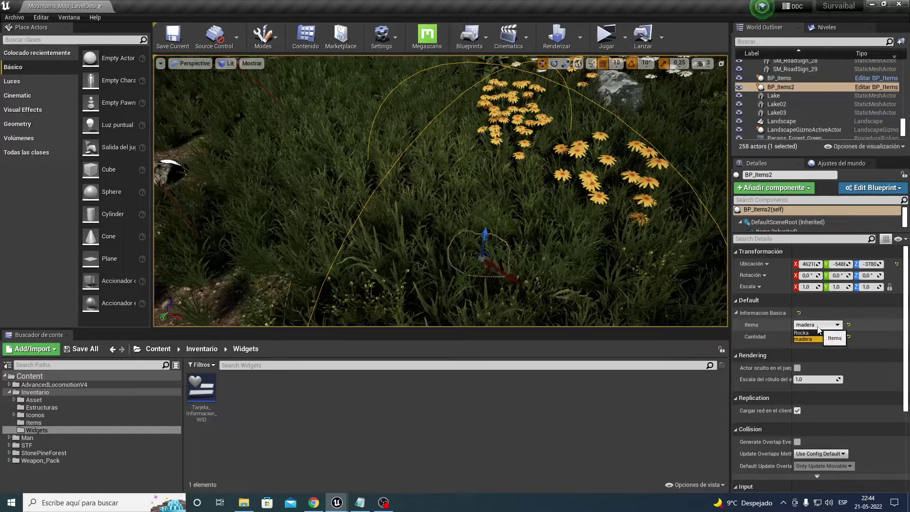
left_click(802, 333)
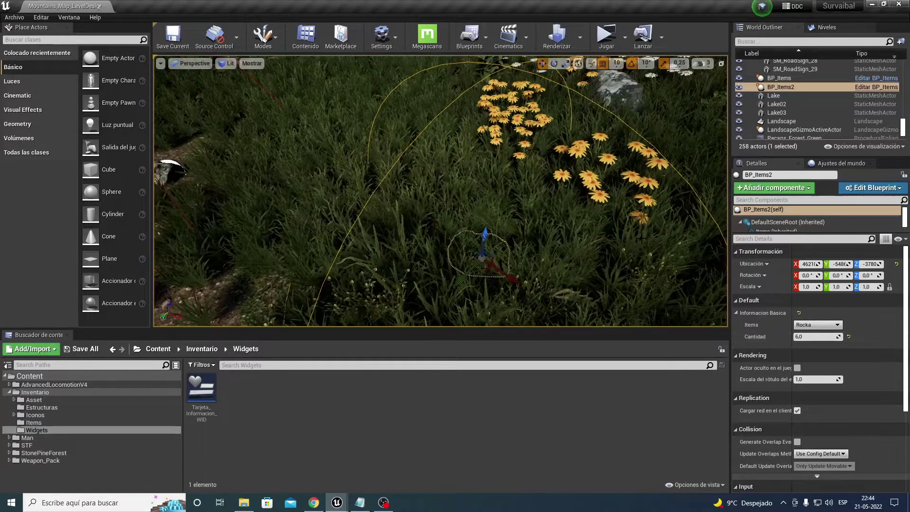
right_click_drag(447, 261, 447, 262)
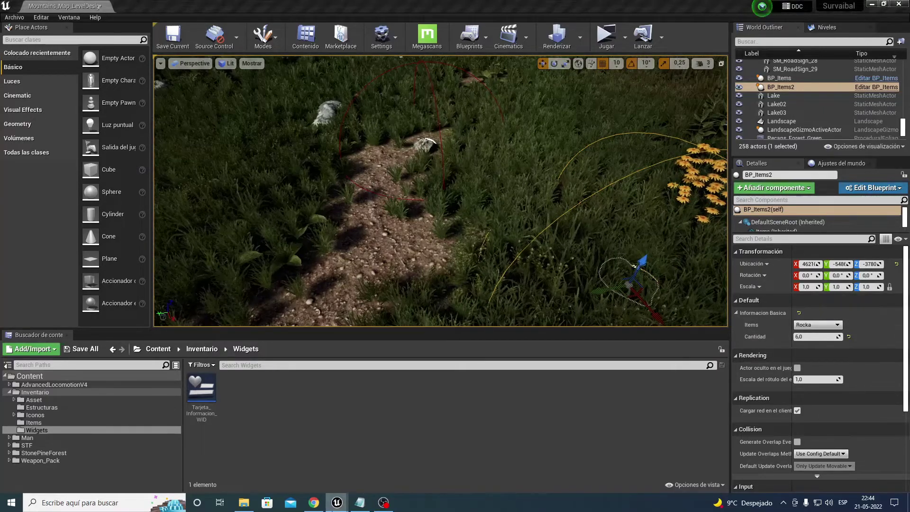
key("alt+Tab")
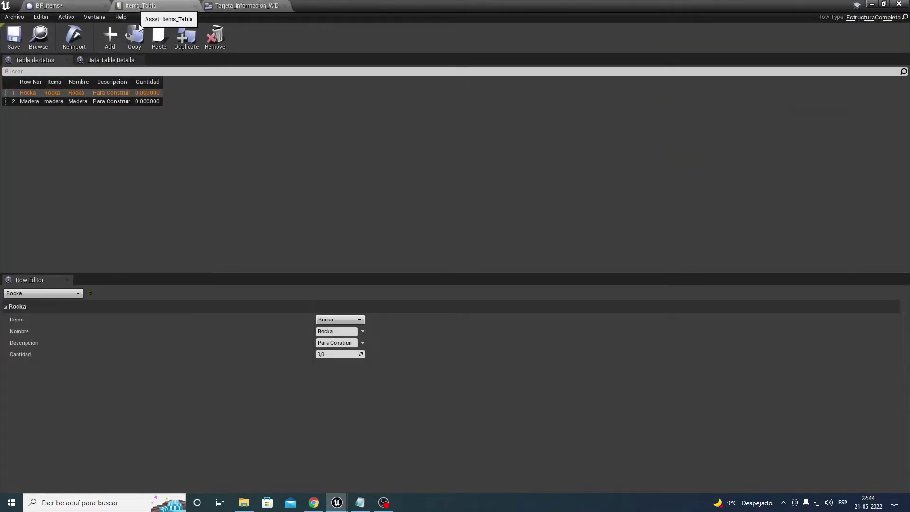
Look over the lookup function's nodes in the BP_Items graph, around the table row lookup
left_click(96, 5)
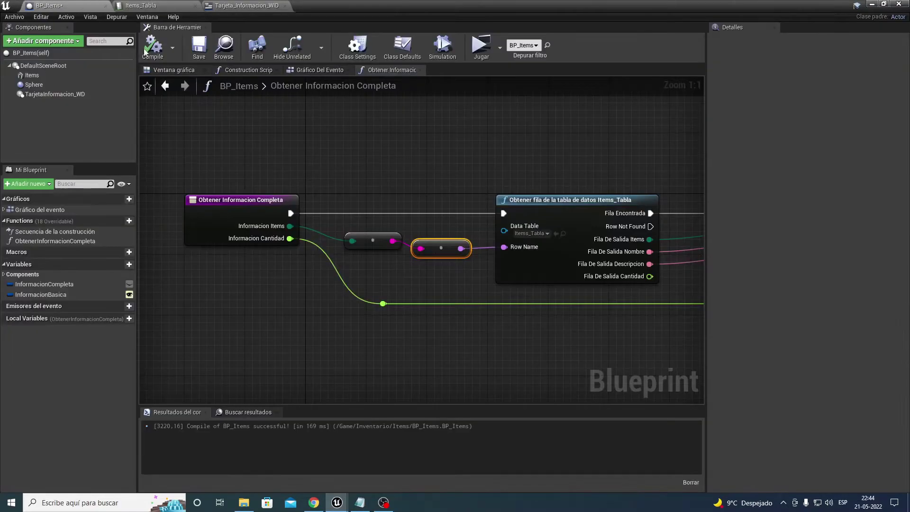
right_click_drag(386, 267, 478, 226)
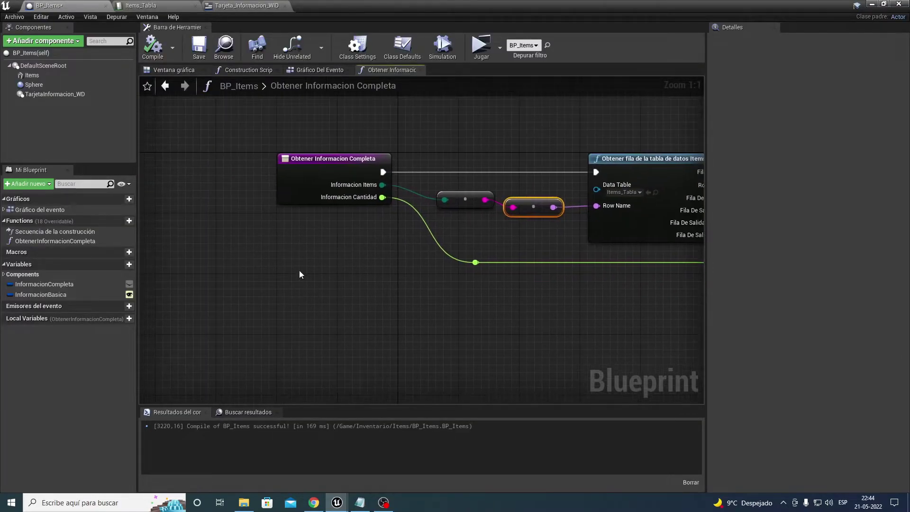
left_click_drag(277, 286, 525, 134)
right_click_drag(427, 172, 455, 249)
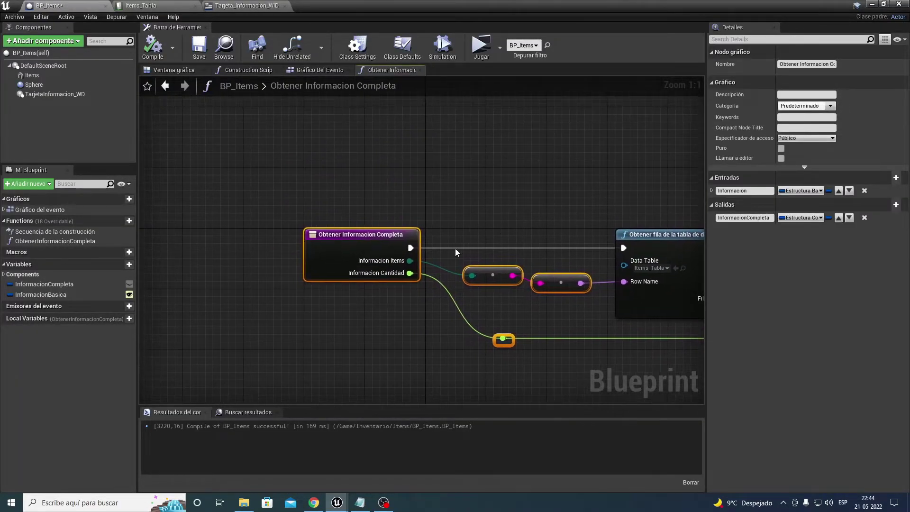
right_click_drag(417, 212, 305, 194)
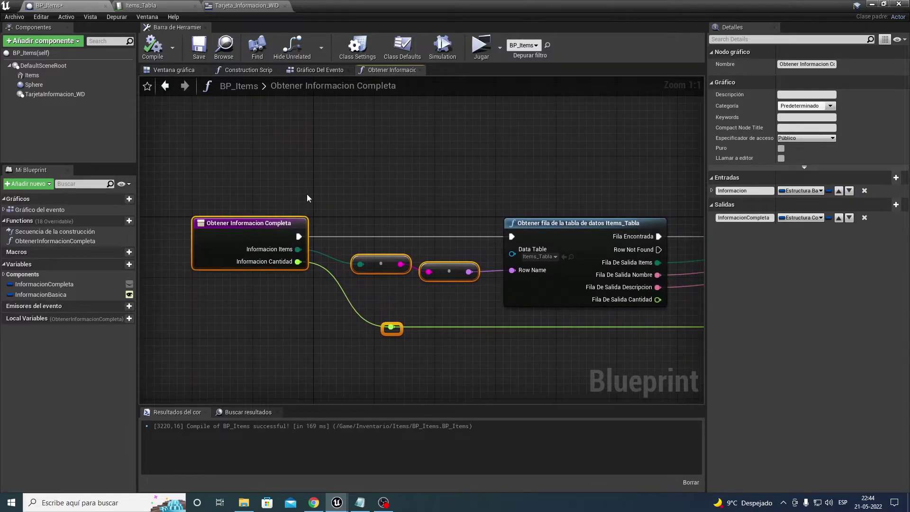
mouse_move(342, 290)
left_mouse_down()
mouse_move(370, 289)
mouse_move(441, 256)
left_mouse_up()
right_click_drag(462, 271, 388, 186)
Add a ToText (string) node from the reroute's string output, then delete it
left_click_drag(366, 214, 392, 127)
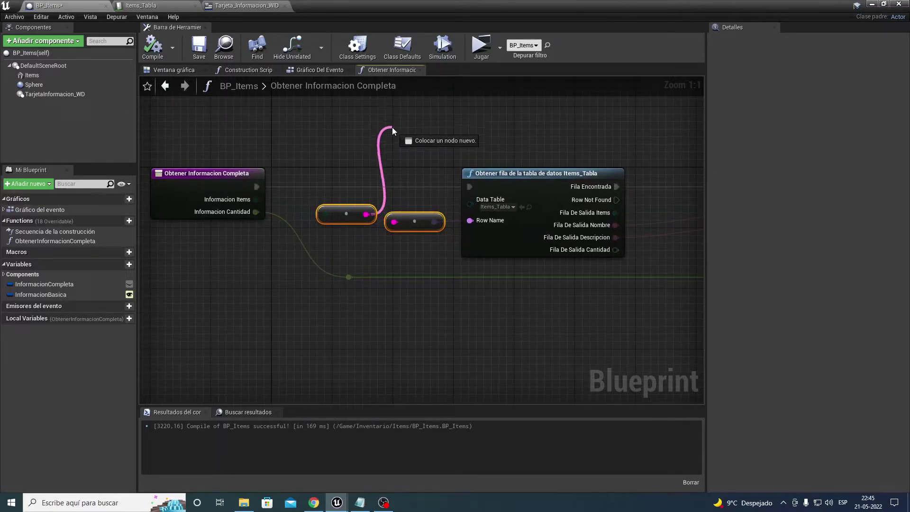
type("string")
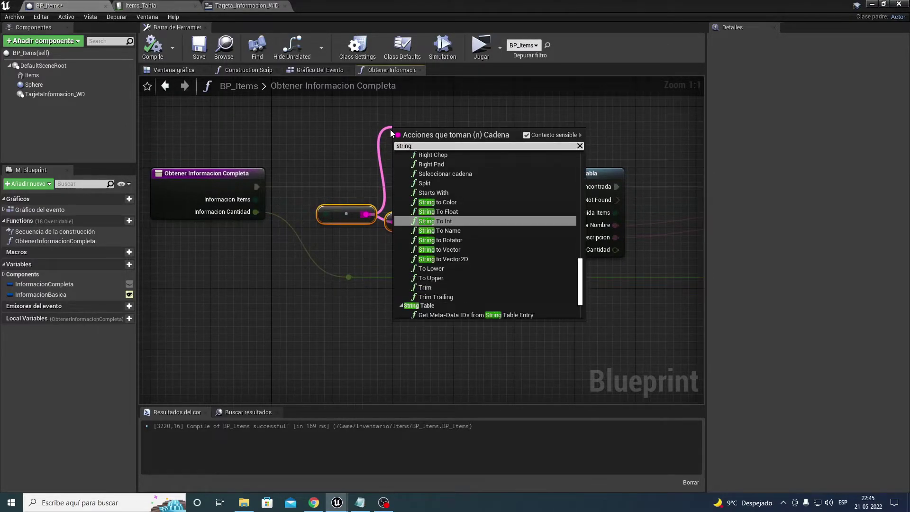
key("Down")
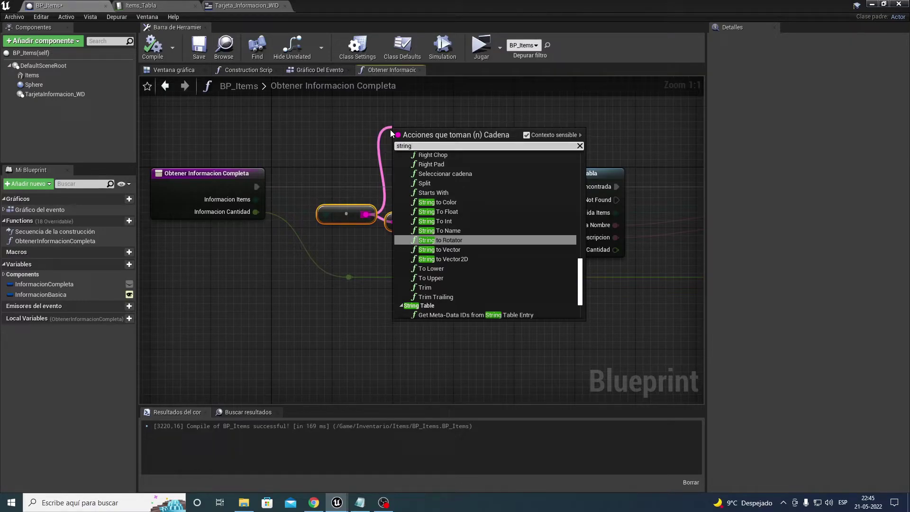
key("Up")
key("Up")
key("Up")
key("Up")
key("Up")
key("Up")
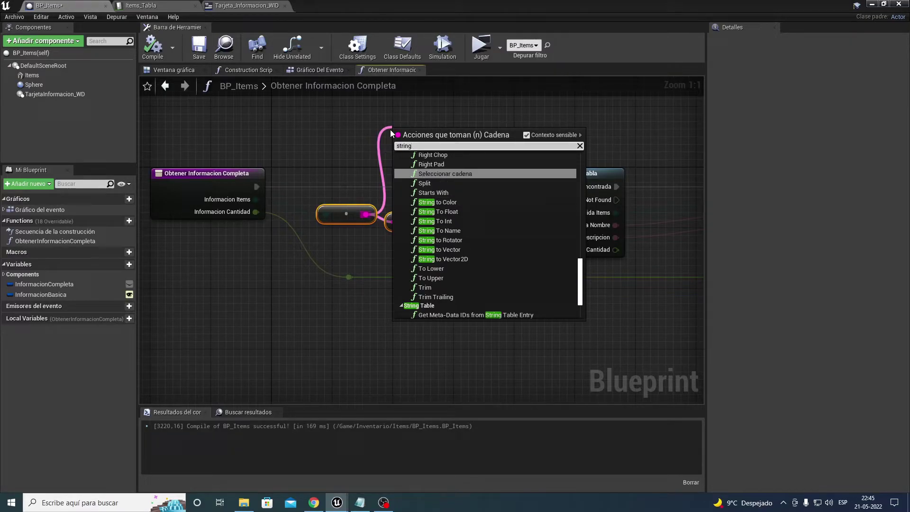
key("Up")
key("Up")
key("Up")
key("Down")
key("Down")
key("Down")
key("Down")
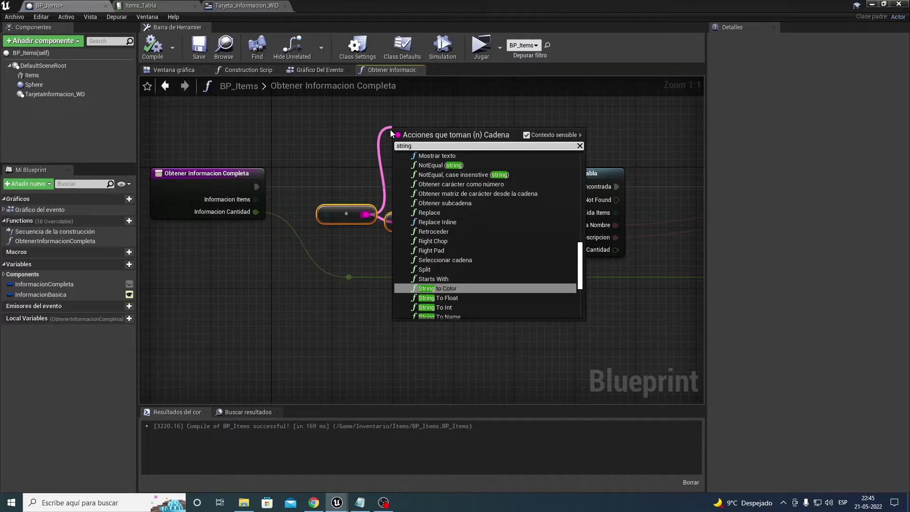
key("Down")
key("Down")
key("Down")
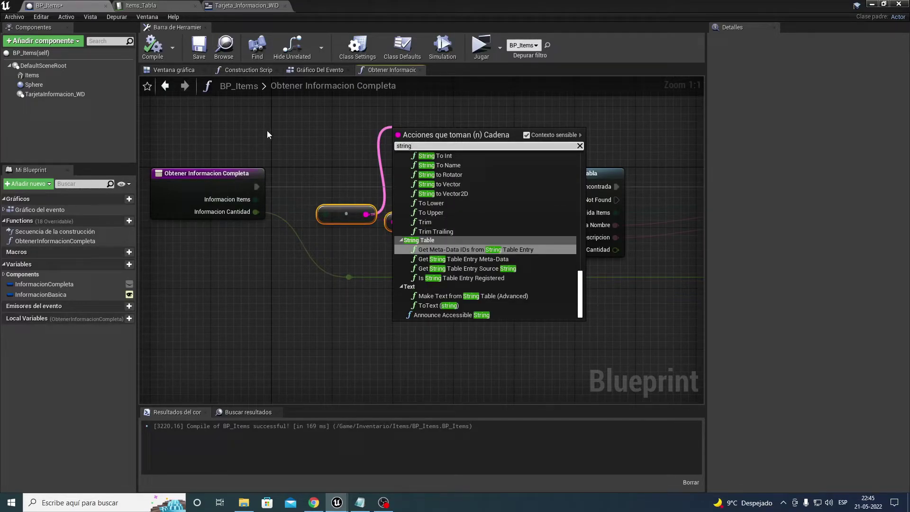
left_click(426, 304)
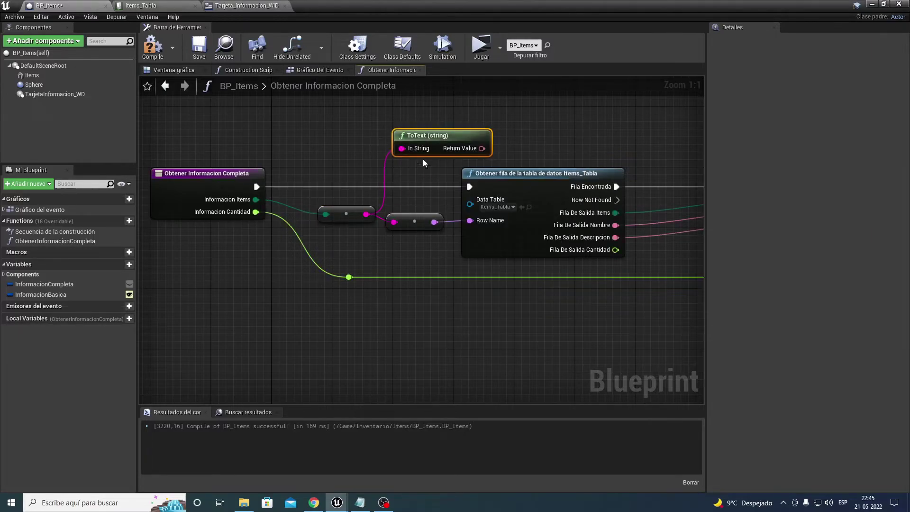
left_click(445, 149)
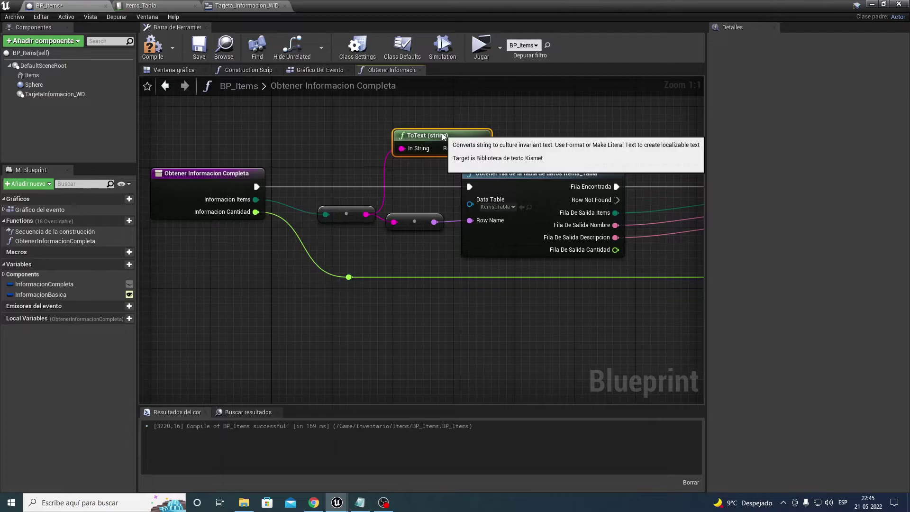
key("Delete")
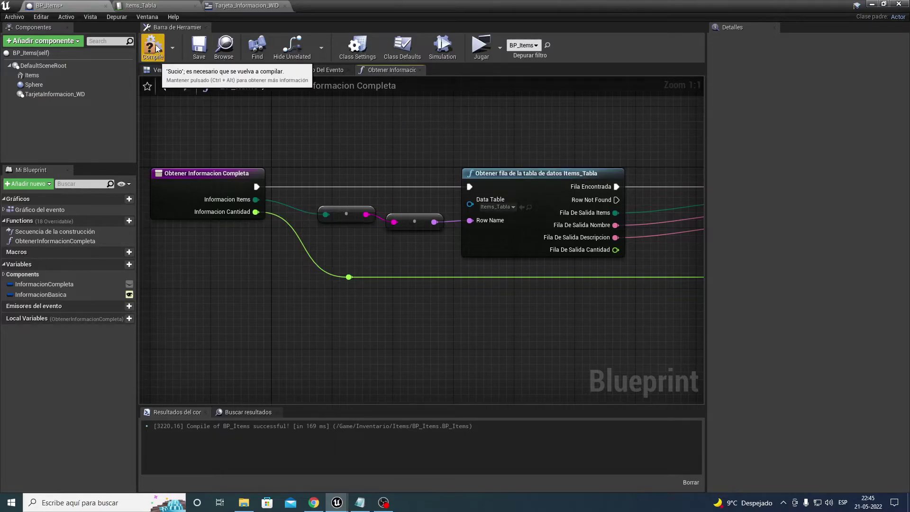
Compile BP_Items, check the Return Node wiring, and close the Items_Tabla editor
left_click(153, 48)
left_click(199, 47)
mouse_move(617, 152)
right_mouse_down()
mouse_move(462, 165)
mouse_move(512, 143)
right_mouse_up()
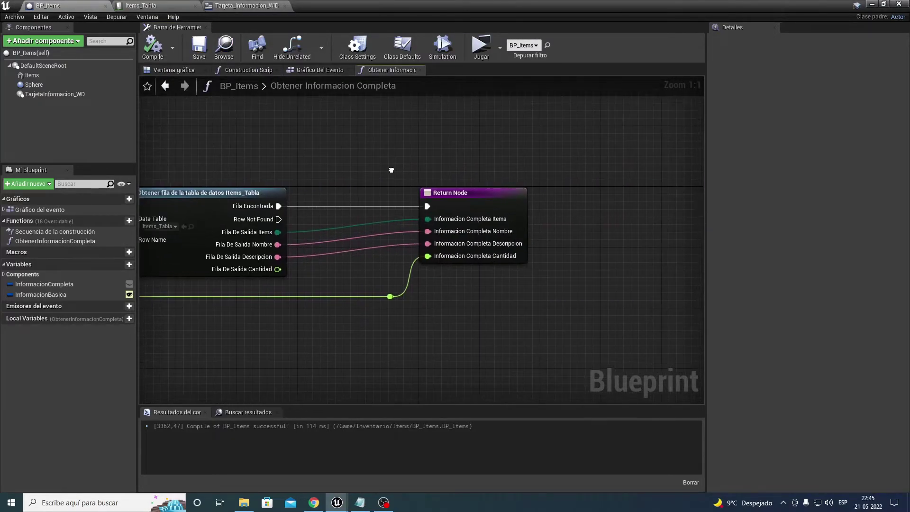
right_click_drag(330, 164, 218, 164)
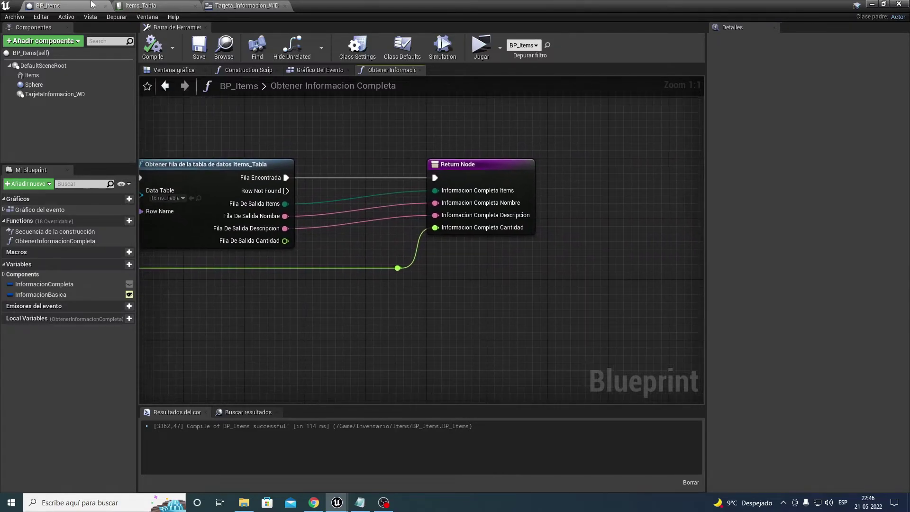
left_click(195, 6)
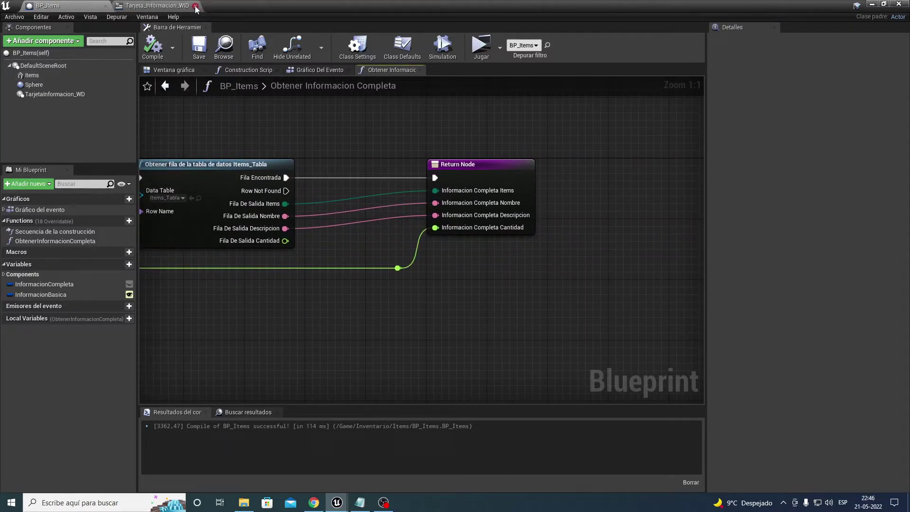
Close the BP_Items blueprint editor and fly the viewport camera around the meadow near BP_Items2
left_click(899, 5)
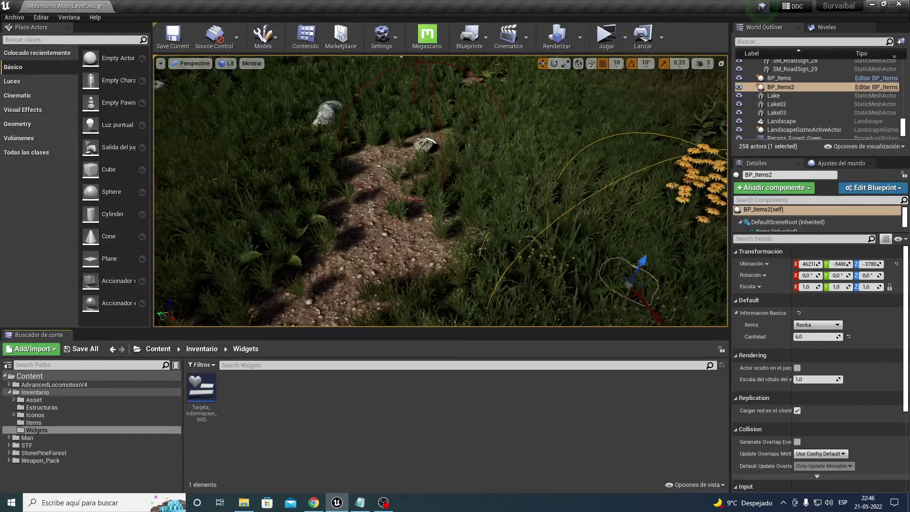
right_click_drag(352, 241, 351, 240)
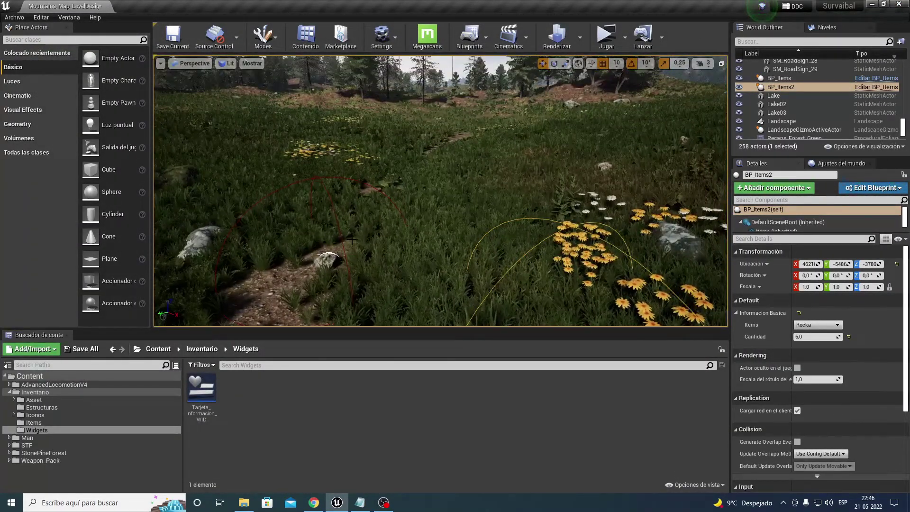
mouse_move(345, 234)
right_mouse_down()
mouse_move(351, 224)
mouse_move(351, 247)
right_mouse_up()
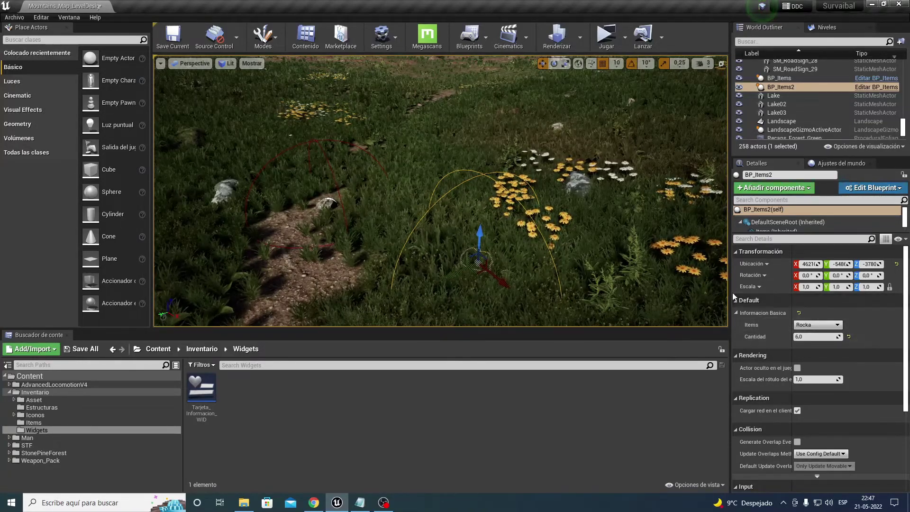
left_click_drag(728, 292, 710, 292)
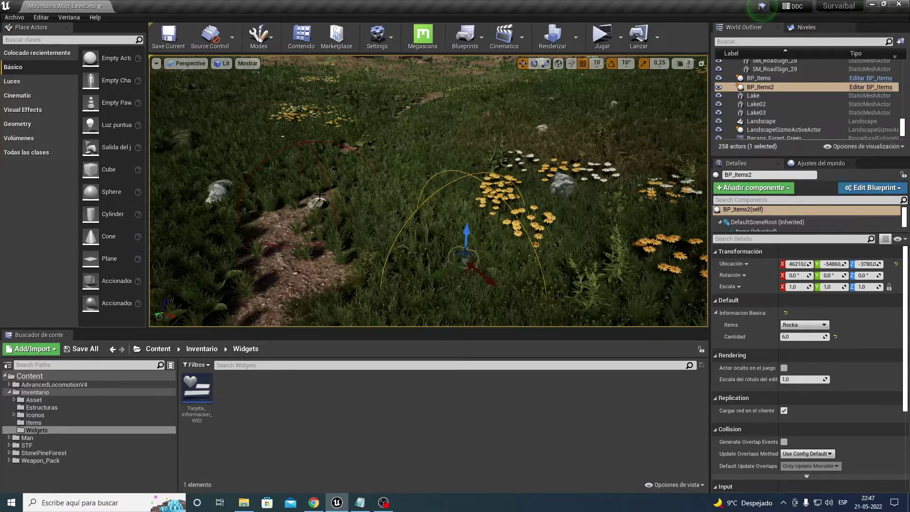
mouse_move(426, 189)
right_mouse_down()
mouse_move(389, 171)
mouse_move(408, 200)
mouse_move(379, 185)
mouse_move(417, 190)
mouse_move(426, 204)
right_mouse_up()
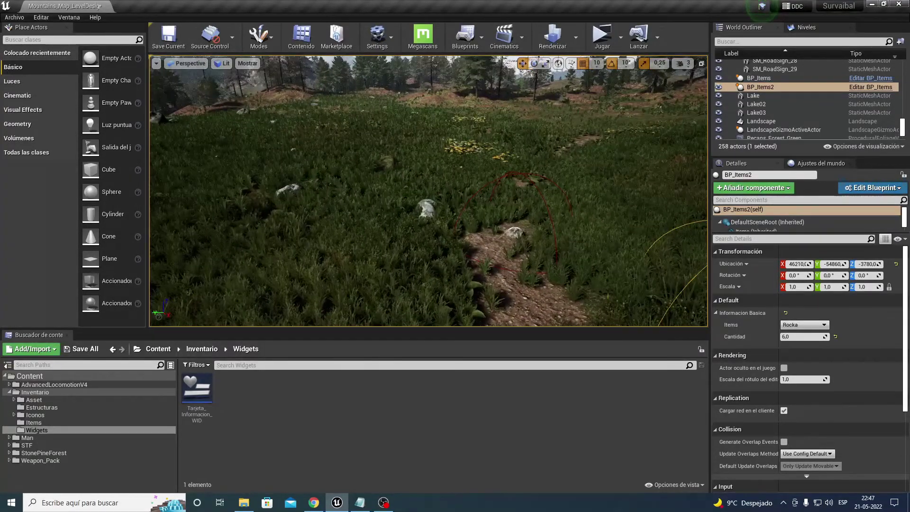